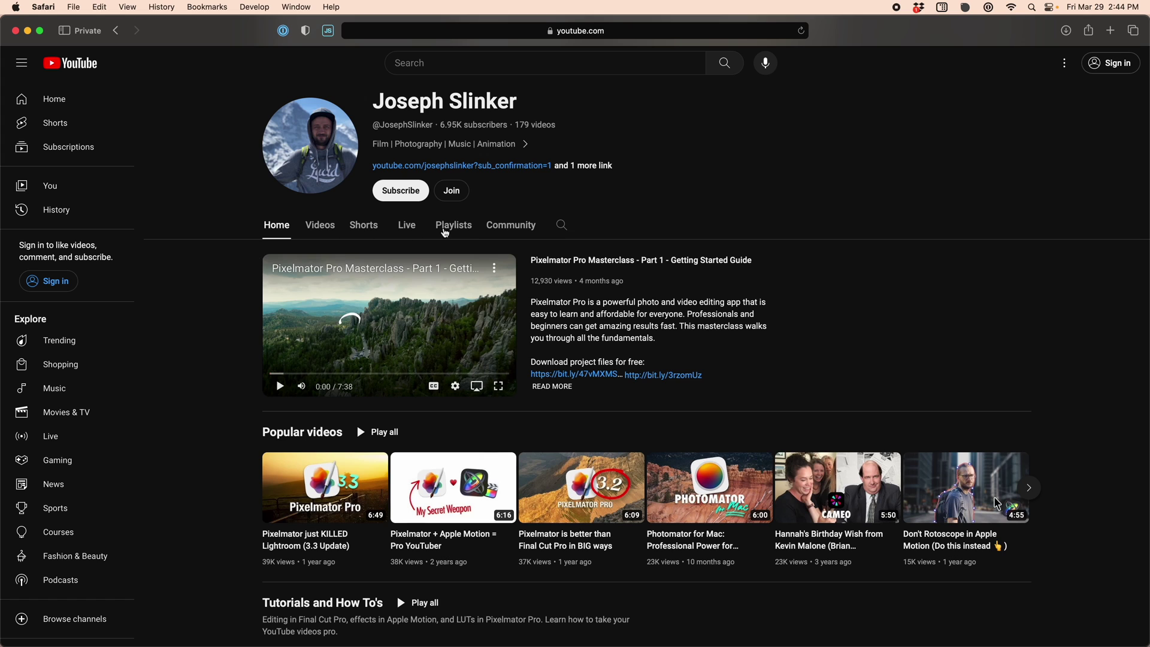
# Step: Open the Free Pixelmator Pro Masterclass (Photography) playlist from the channel's Playlists tab
pyautogui.click(461, 230)
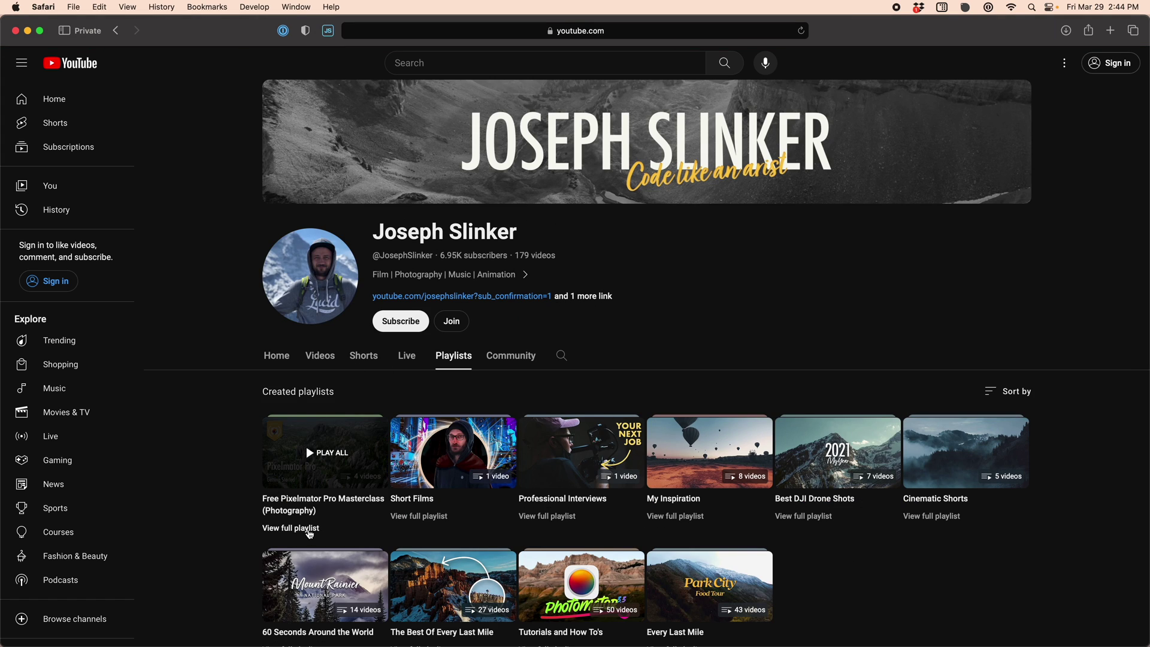
pyautogui.click(309, 530)
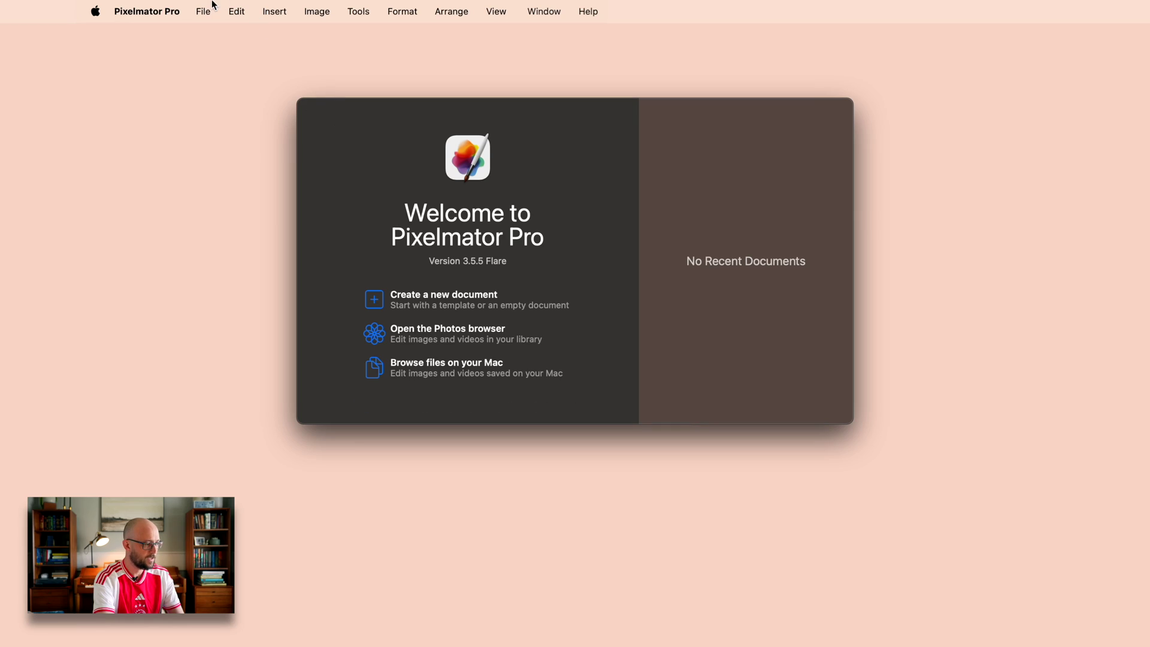
# Step: Open the RAW photo IMG_9199 2 from the Photos library with Color Adjustments showing
pyautogui.click(207, 9)
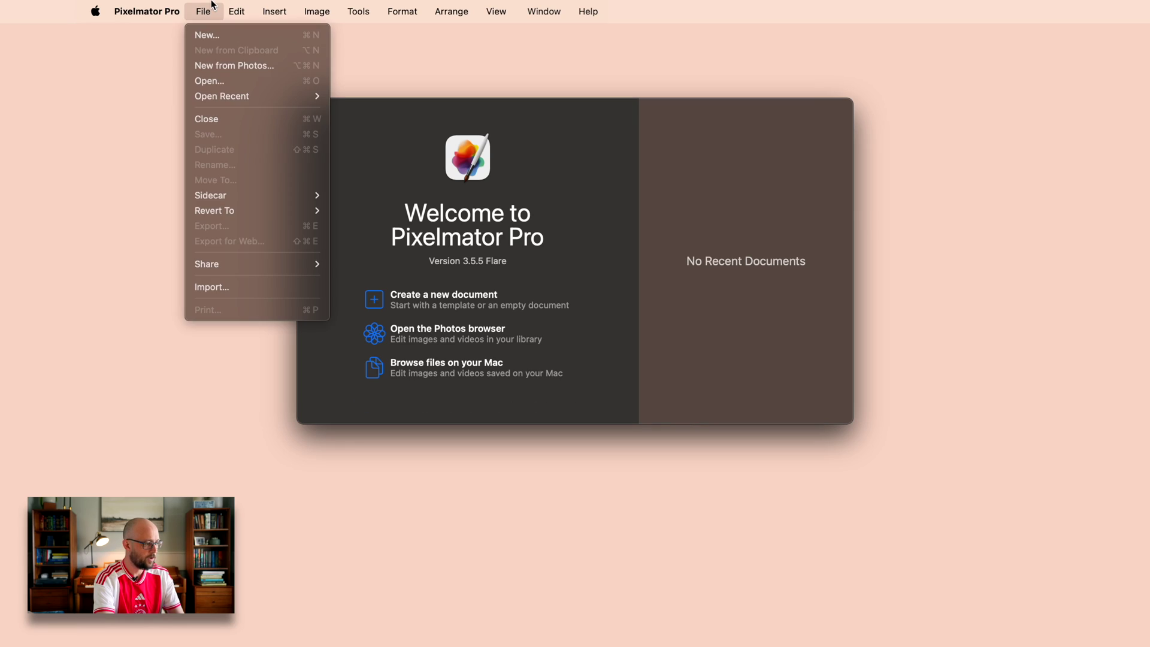
pyautogui.click(219, 66)
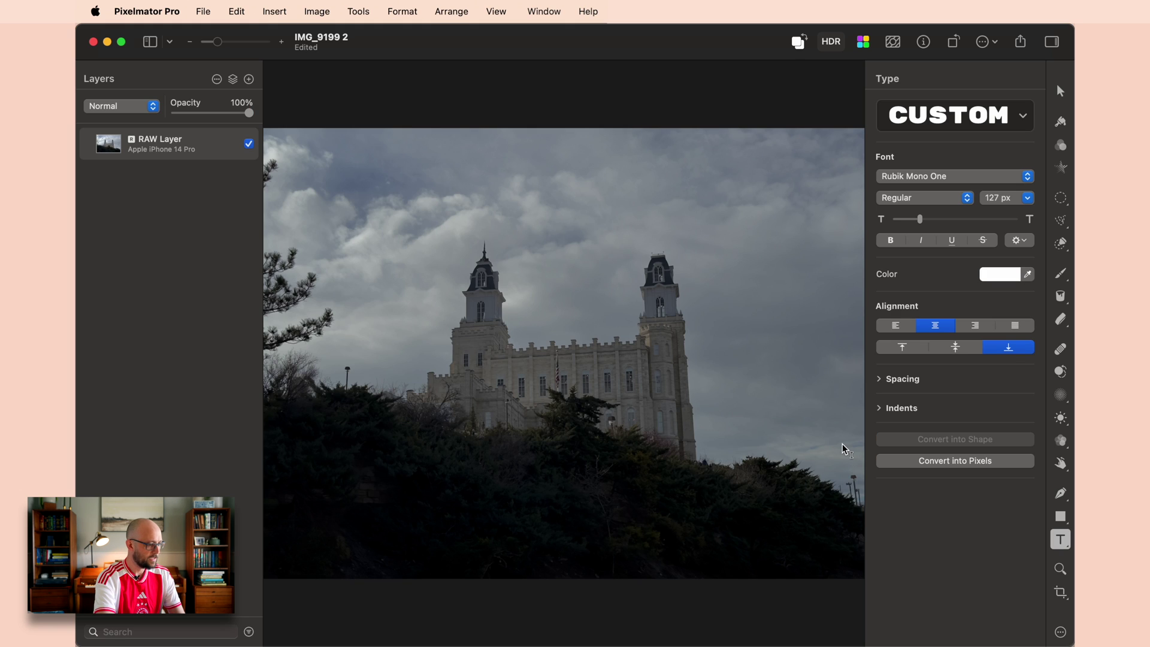
pyautogui.click(1059, 146)
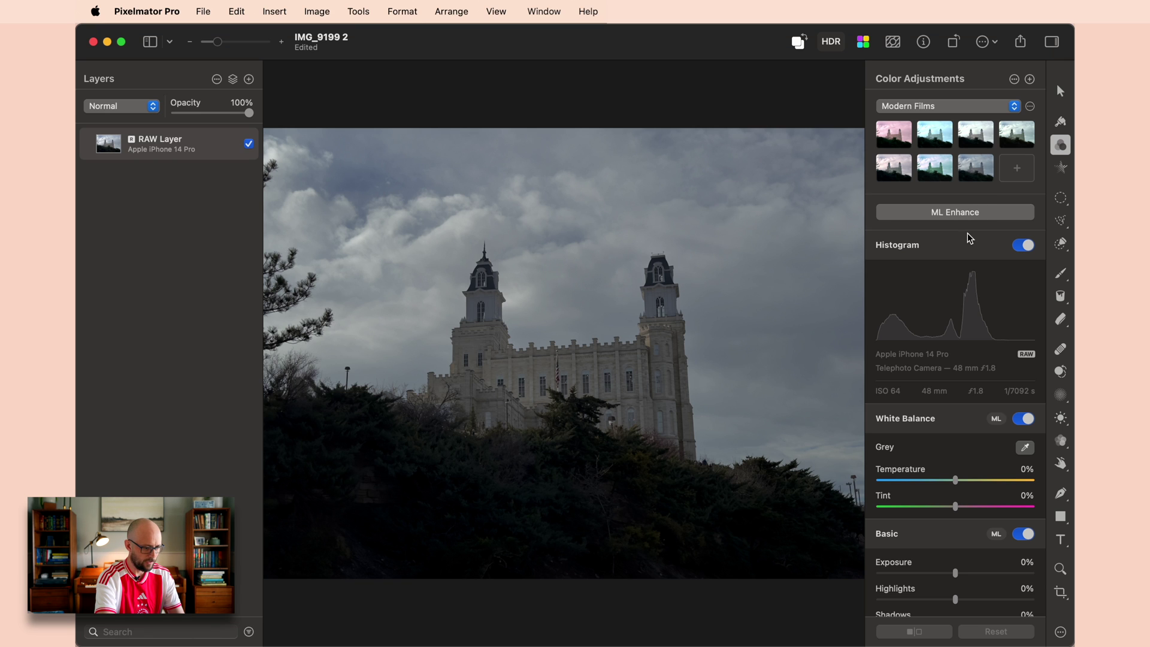
# Step: Switch the histogram to Colors and apply ML Enhance, warming temperature to 12%
pyautogui.rightClick(962, 309)
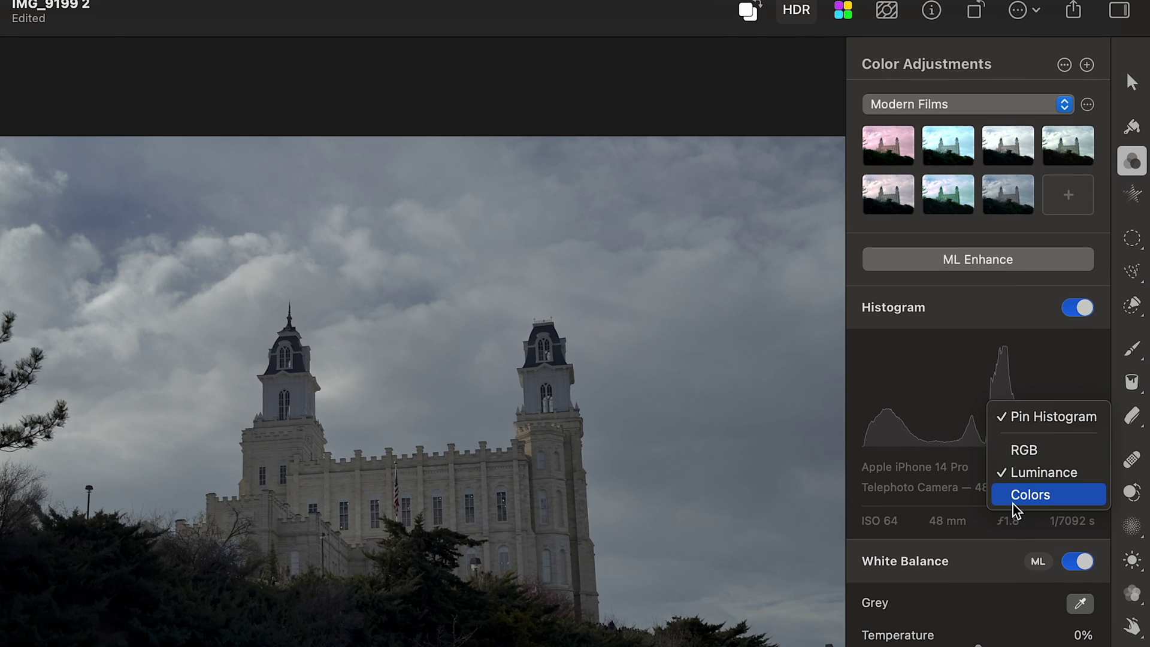
pyautogui.click(1015, 506)
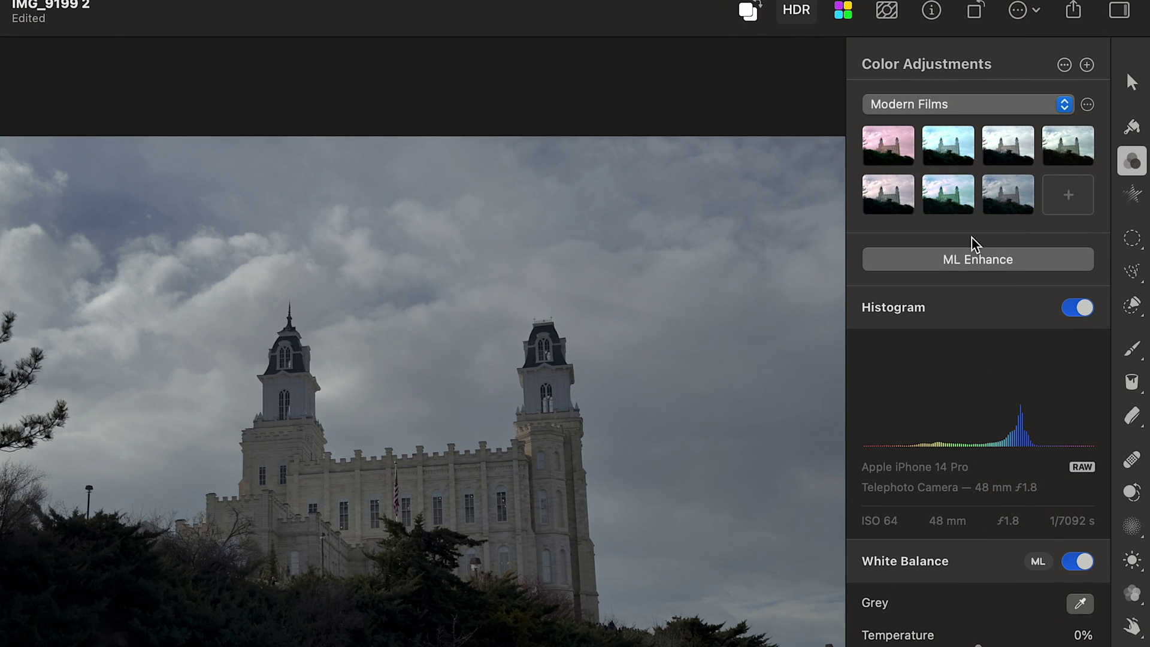
pyautogui.click(975, 263)
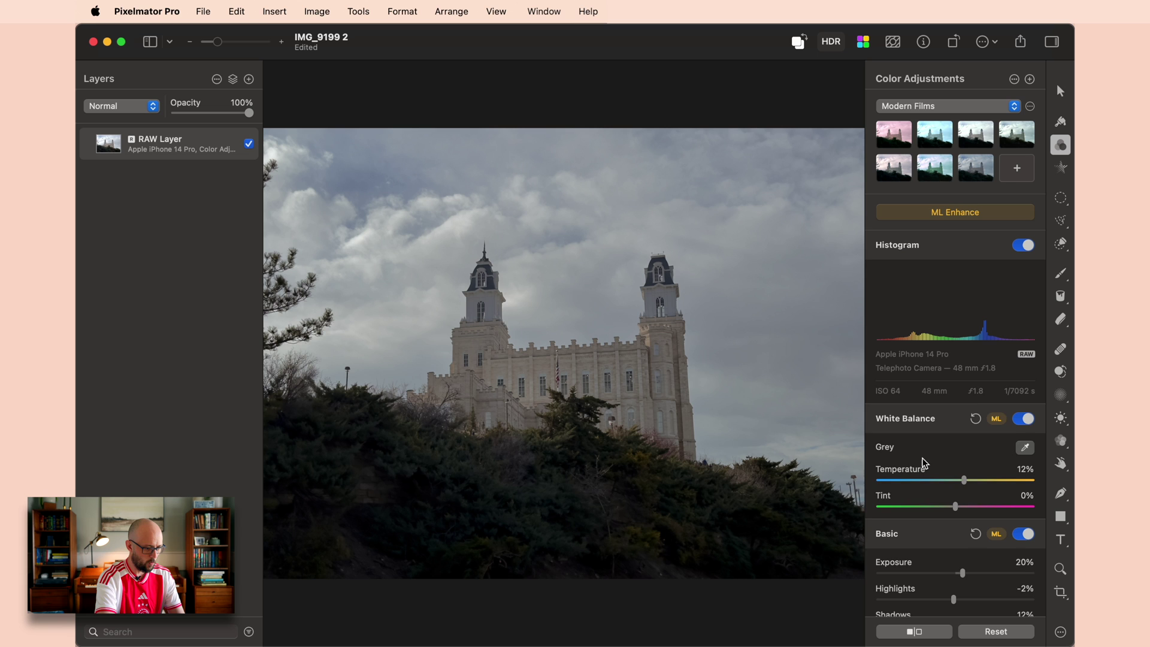
# Step: Raise the photo's exposure to about 81%
pyautogui.scroll(-5, 922, 463)
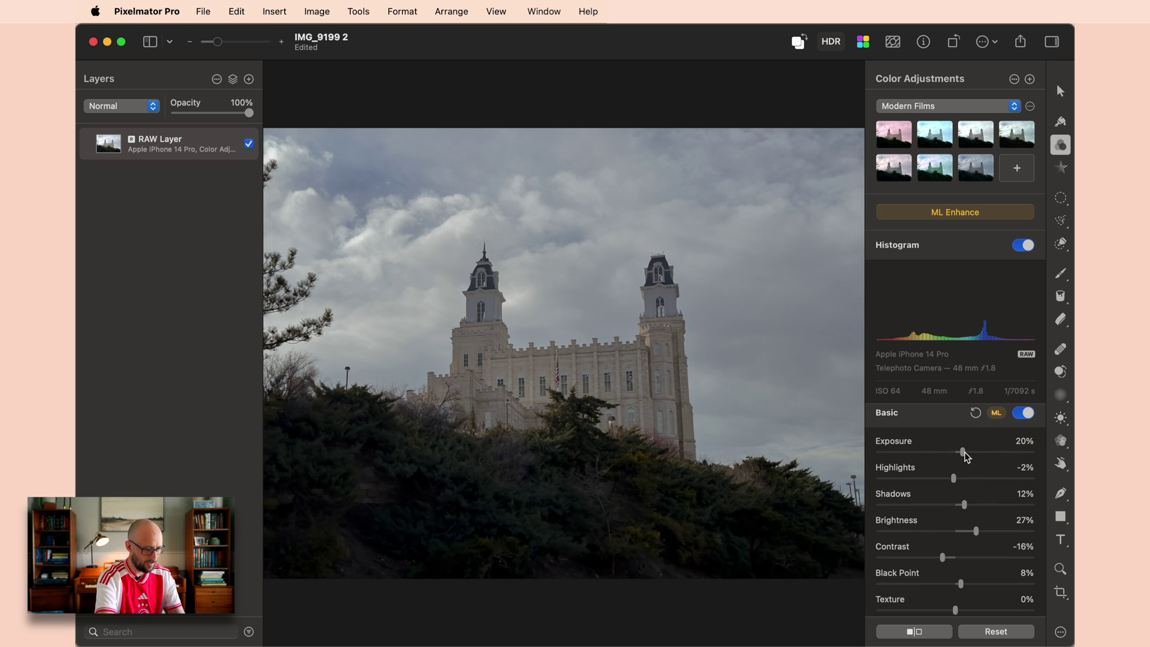
pyautogui.moveTo(967, 457); pyautogui.dragTo(980, 457)
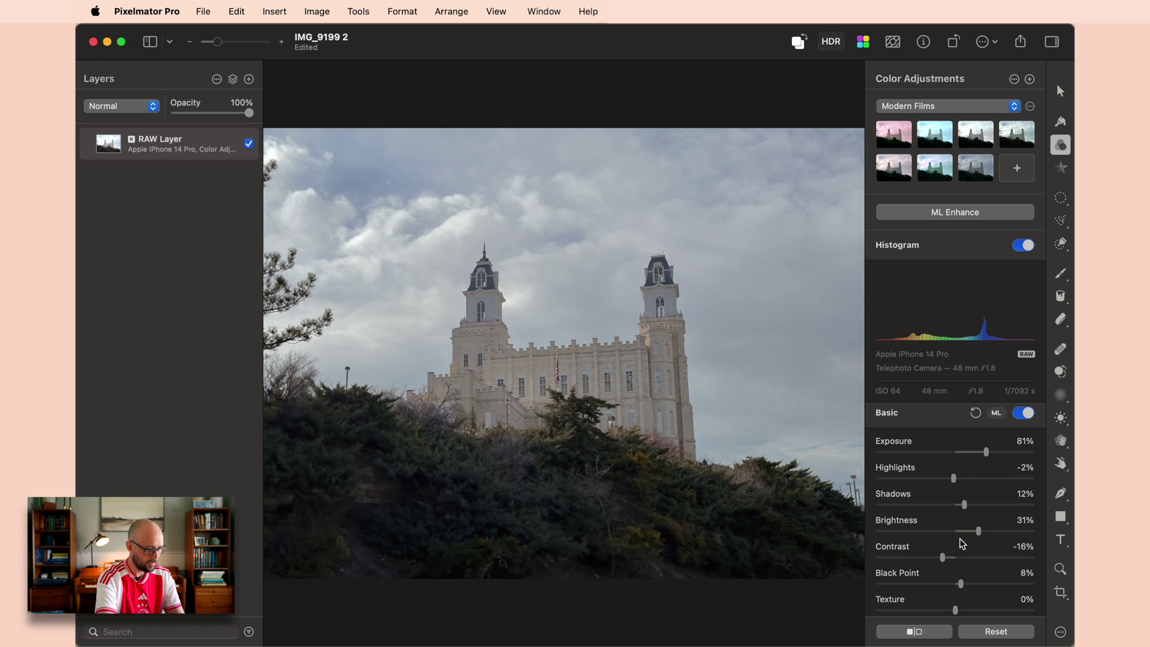
pyautogui.scroll(-10, 927, 532)
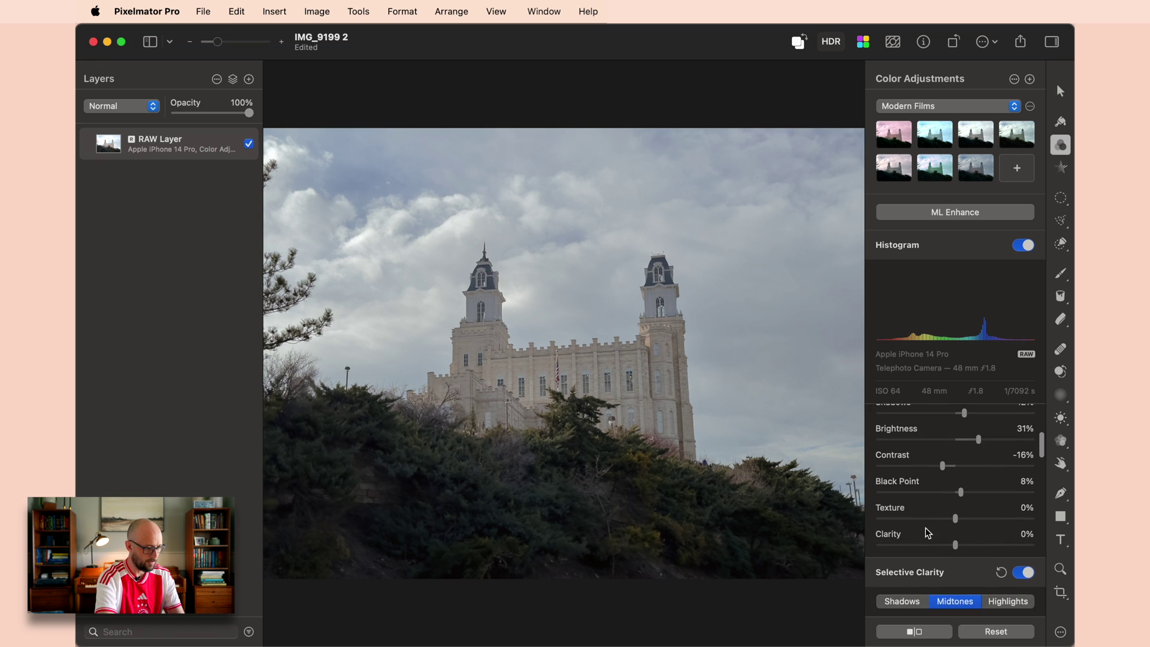
# Step: Enable Curves and form an S-curve, upper point at input 148, output 176
pyautogui.scroll(-15, 927, 532)
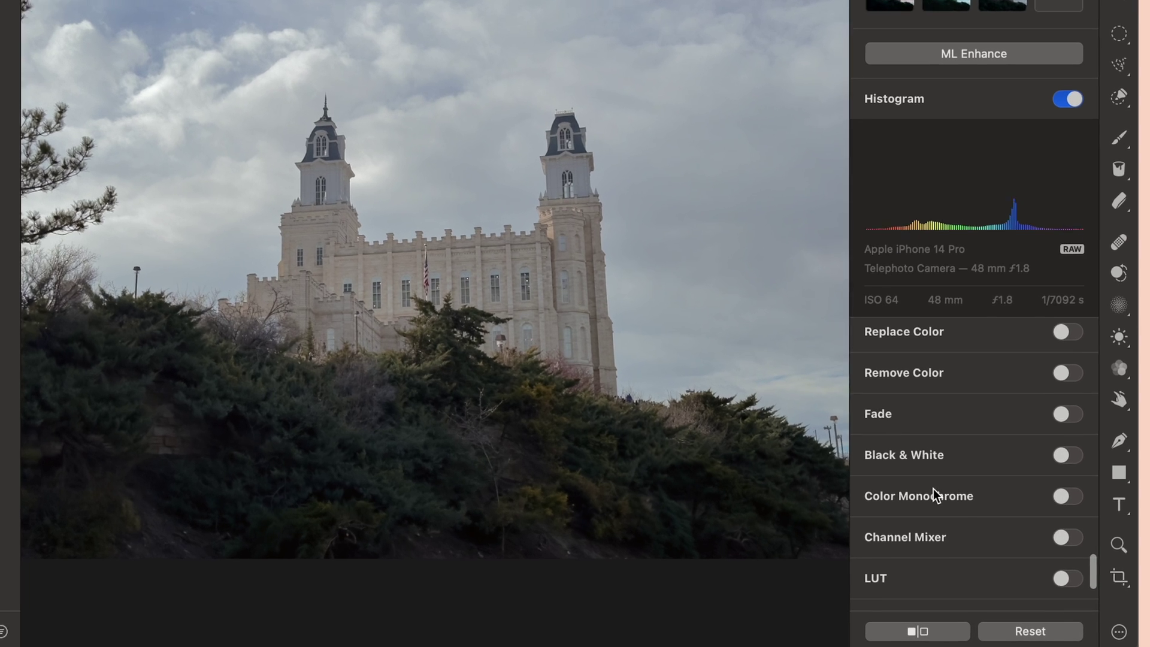
pyautogui.scroll(3, 928, 515)
pyautogui.click(1078, 400)
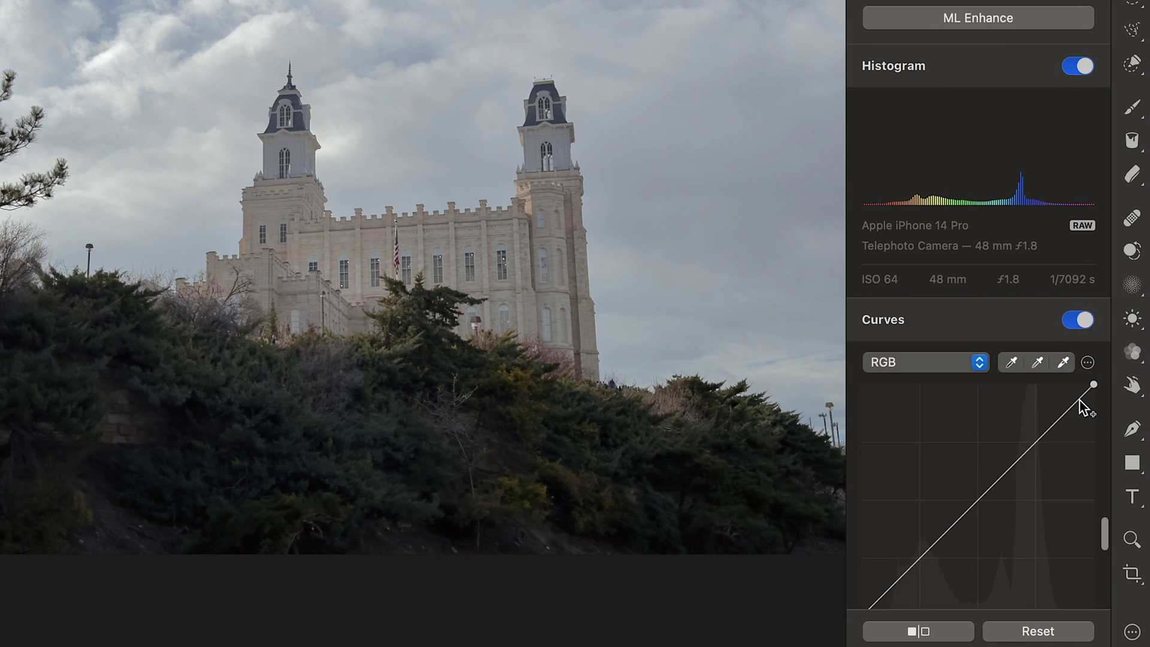
pyautogui.scroll(-2, 930, 487)
pyautogui.moveTo(930, 488); pyautogui.dragTo(920, 513)
pyautogui.moveTo(1034, 394); pyautogui.dragTo(997, 398)
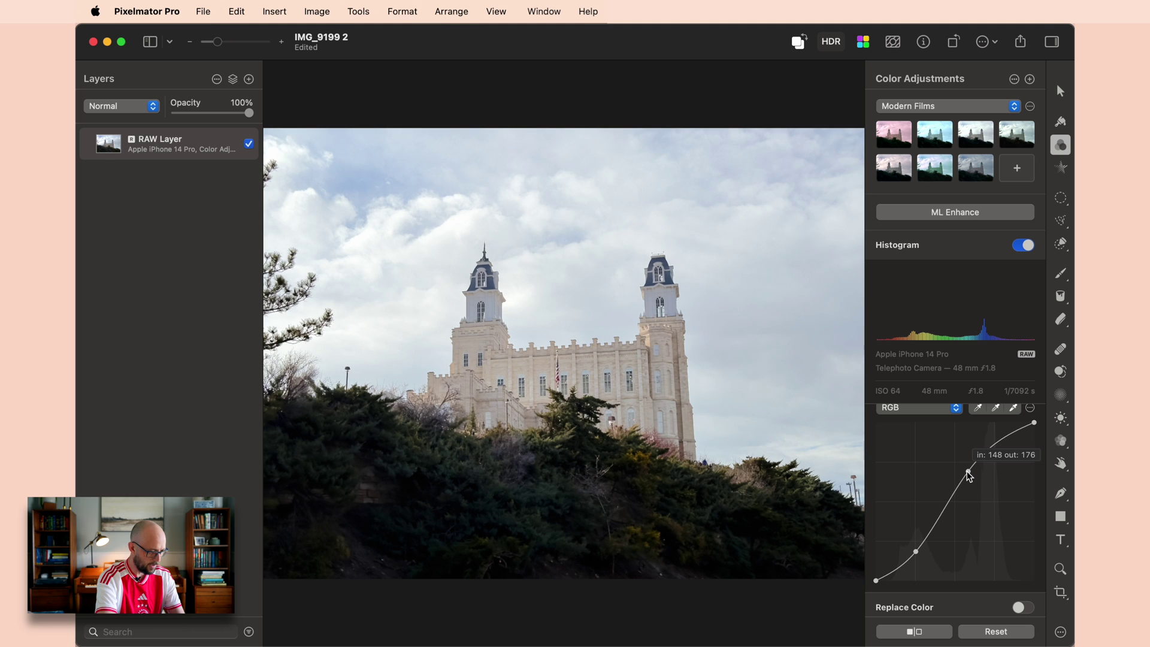
pyautogui.moveTo(969, 475); pyautogui.dragTo(970, 475)
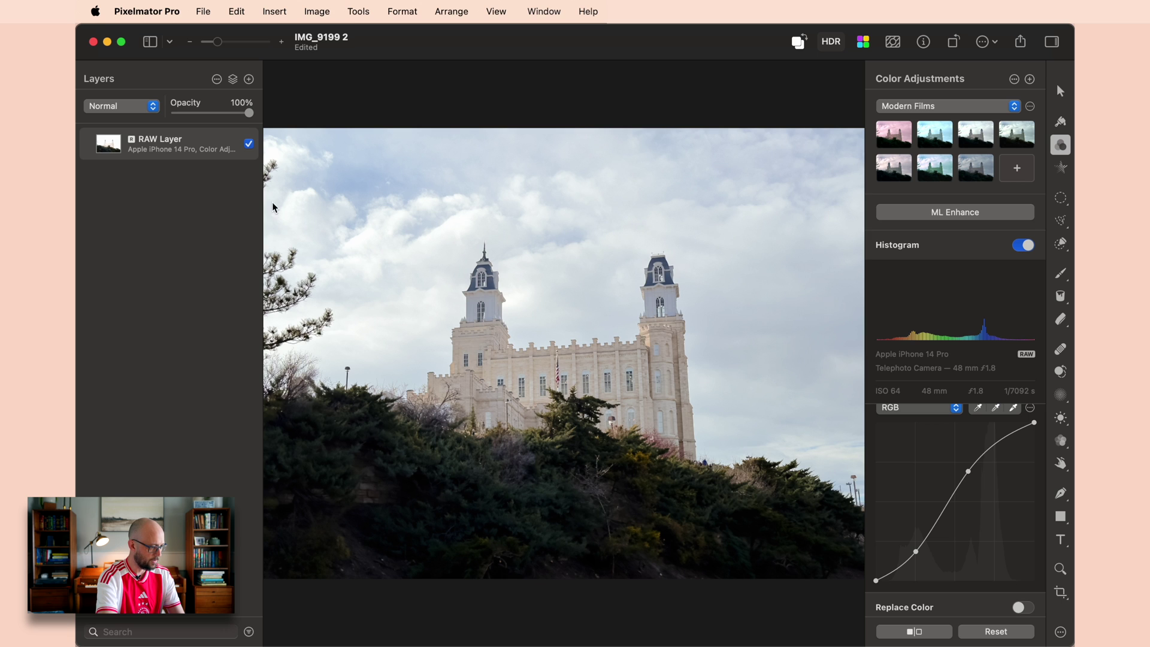
# Step: Crop the bottom-left and top-right edges inward, leaving a 2879 × 2159 px image
pyautogui.press('c')
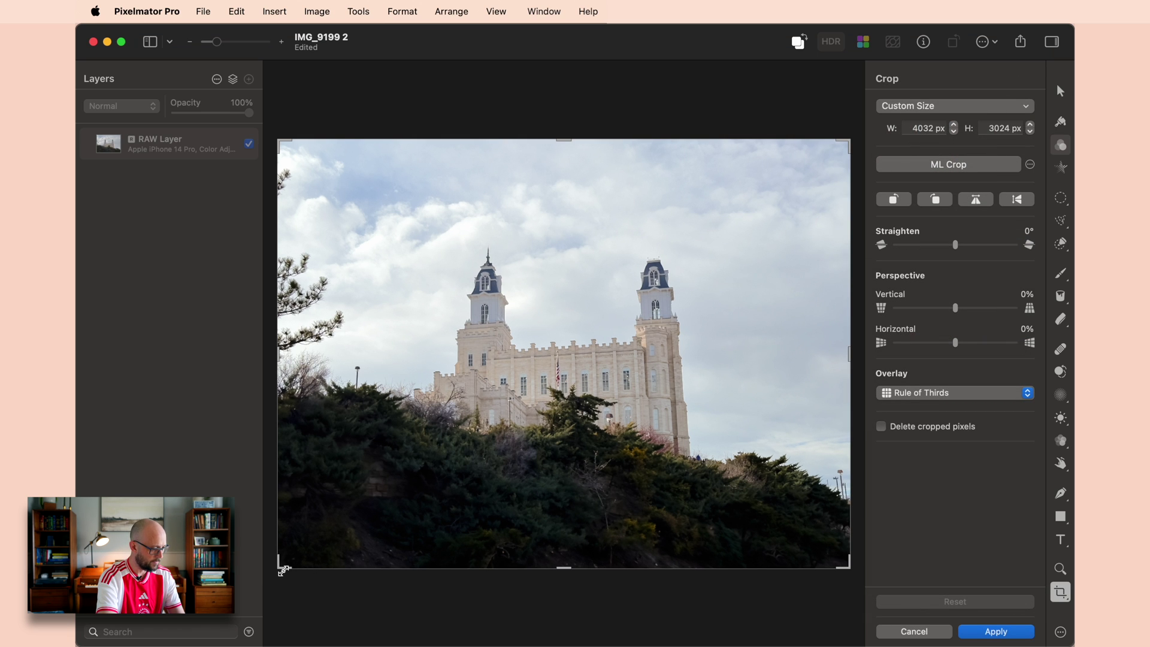
pyautogui.moveTo(283, 570); pyautogui.dragTo(376, 499)
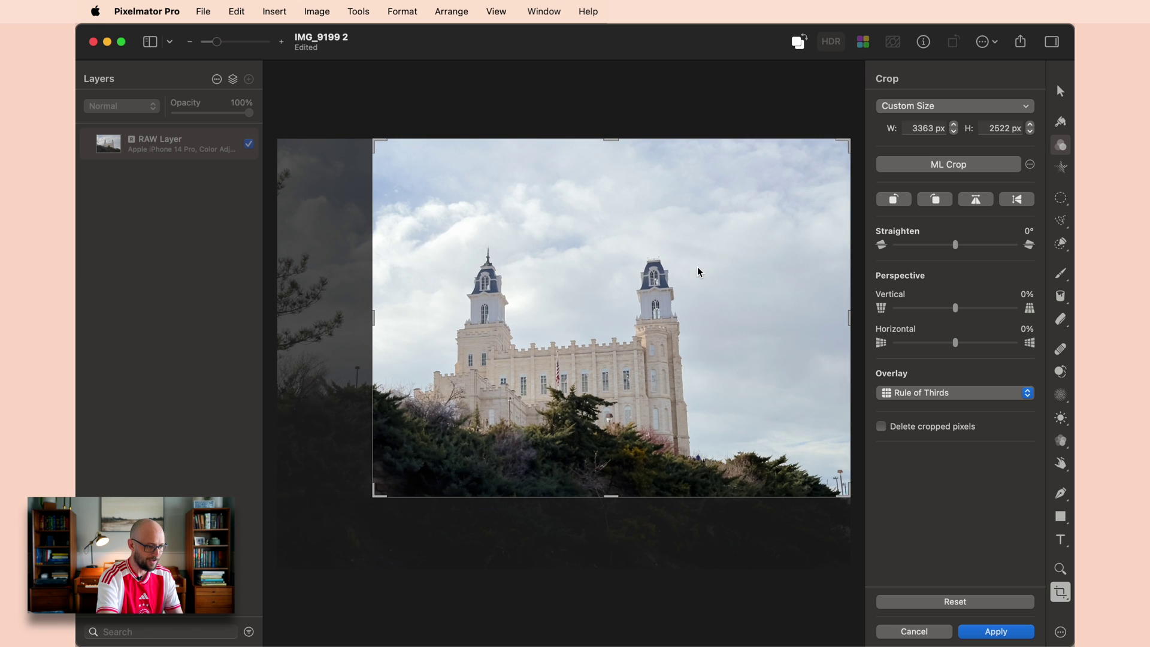
pyautogui.moveTo(850, 142); pyautogui.dragTo(785, 195)
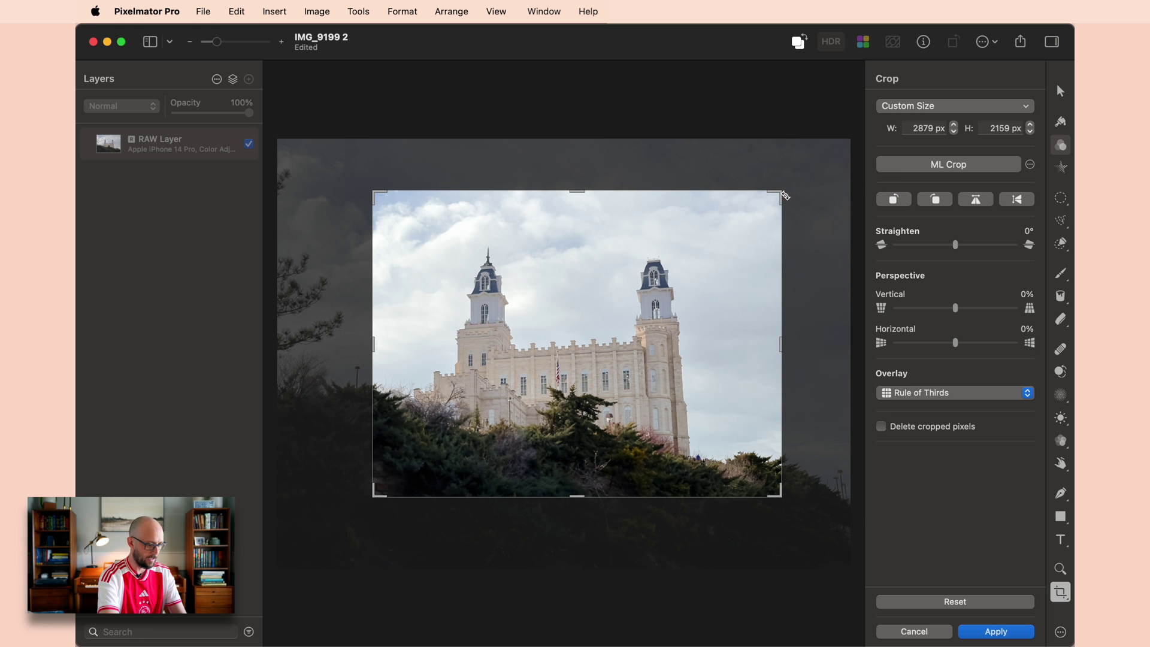
pyautogui.press('Return')
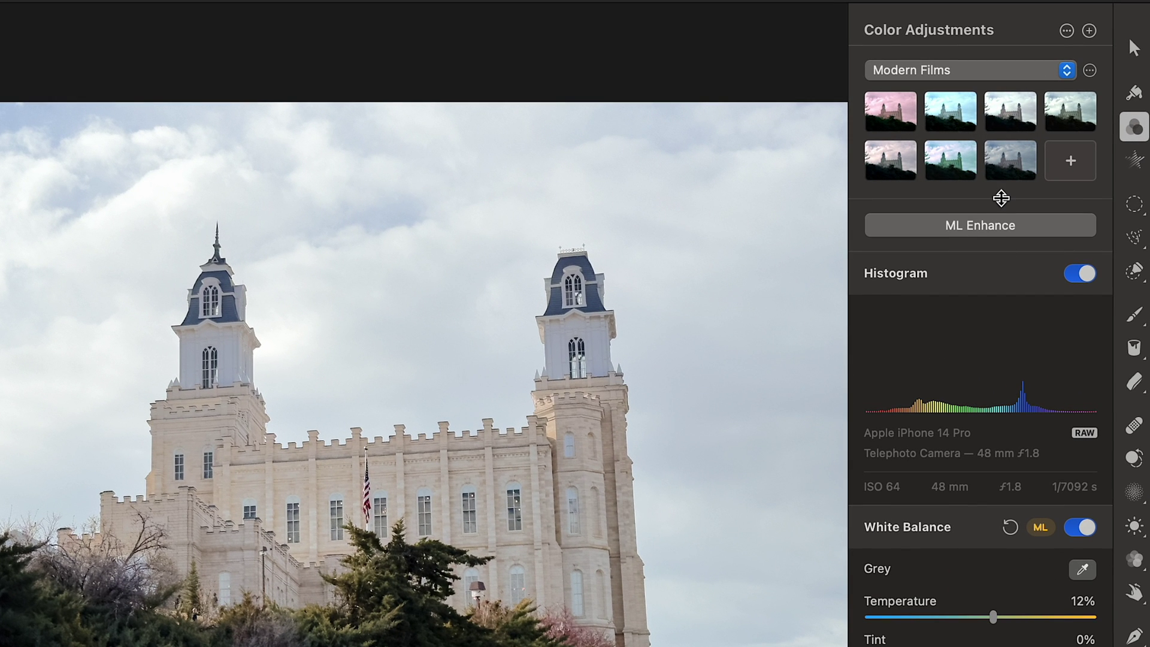
# Step: Collapse the preset thumbnails and set the histogram to Luminance
pyautogui.moveTo(1001, 199); pyautogui.dragTo(1000, 12)
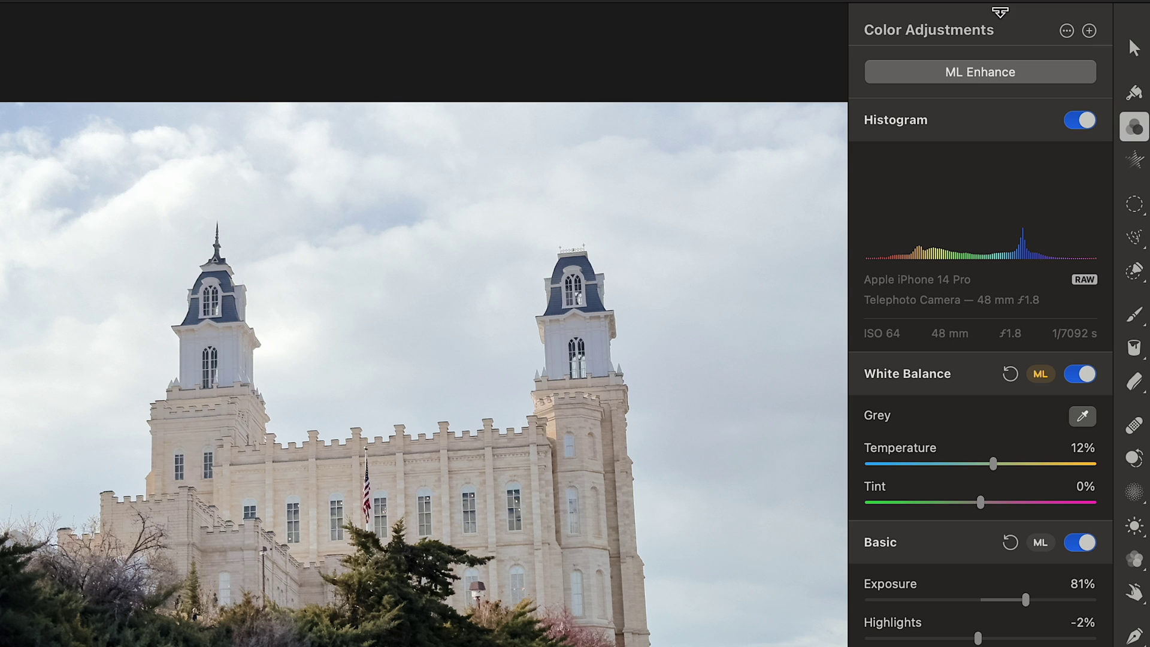
pyautogui.rightClick(991, 210)
pyautogui.click(1023, 276)
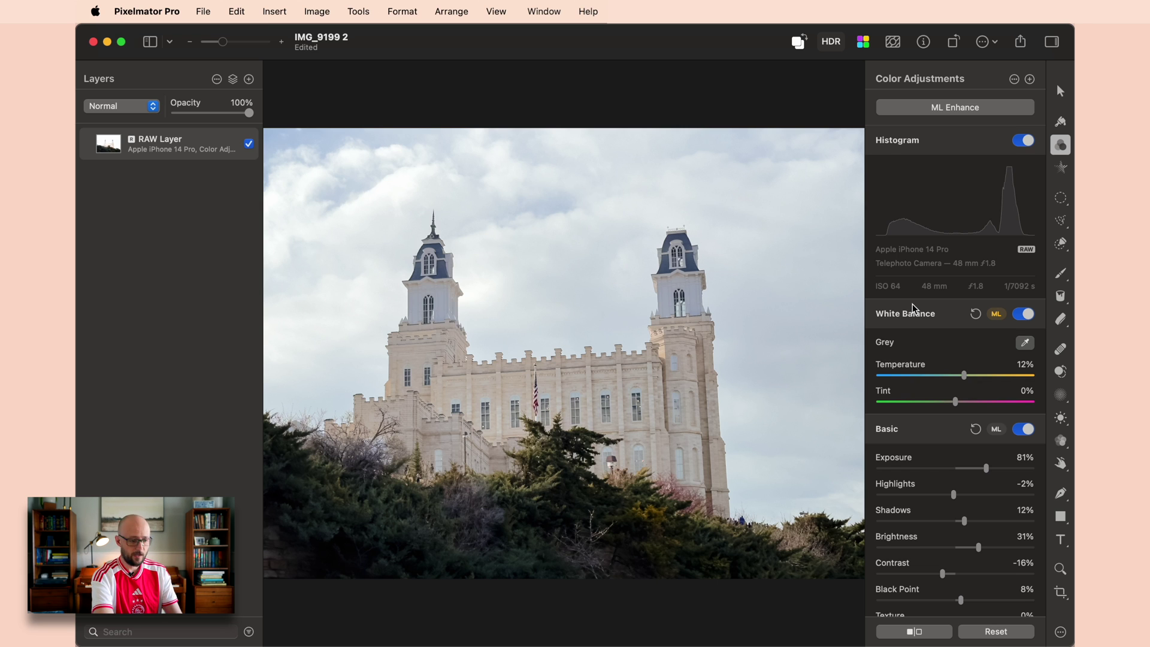
pyautogui.scroll(-20, 947, 539)
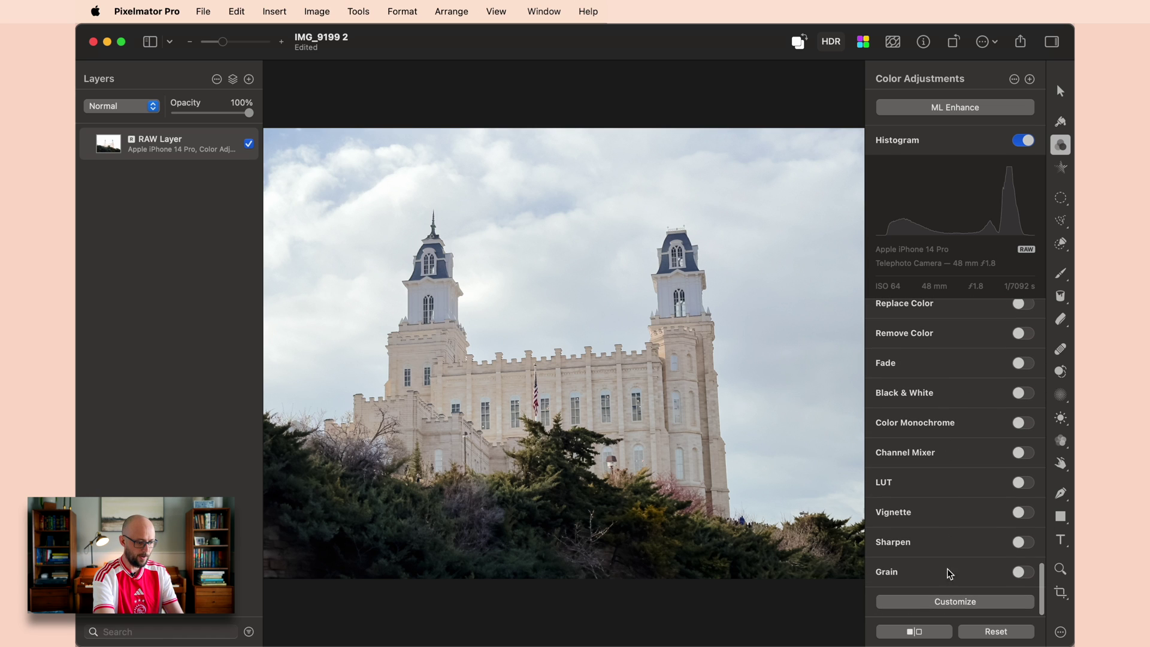
# Step: Customize the adjustments: show Sepia and Invert; hide Channel Mixer, LUT, Replace Color, Remove Color, Levels
pyautogui.click(952, 605)
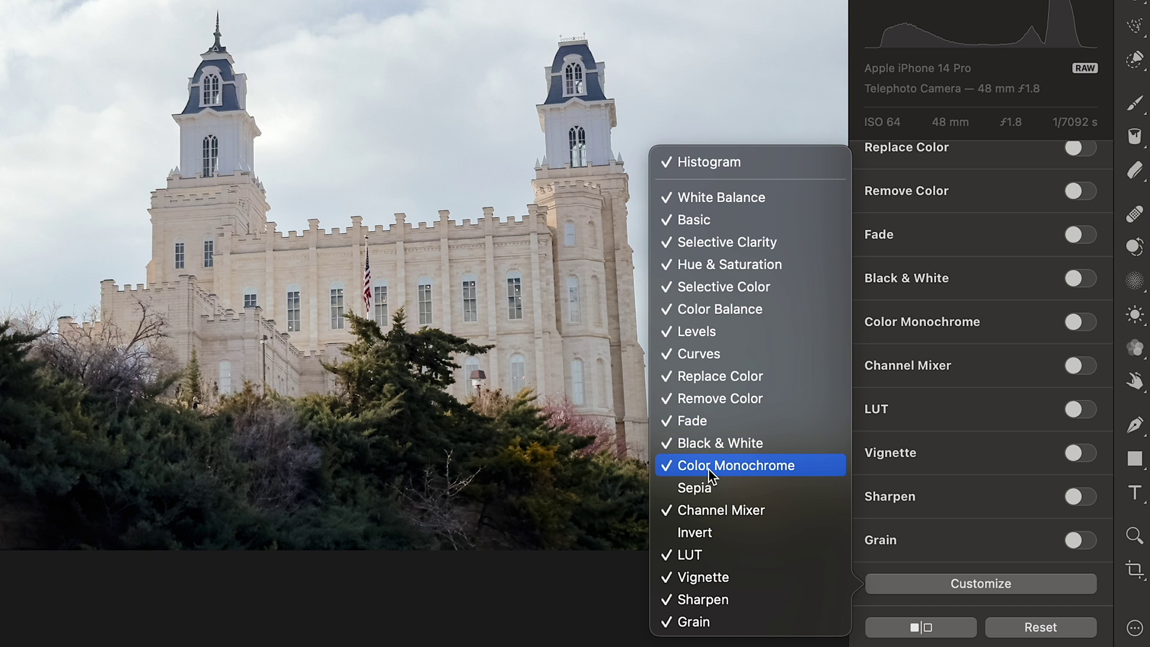
pyautogui.click(709, 490)
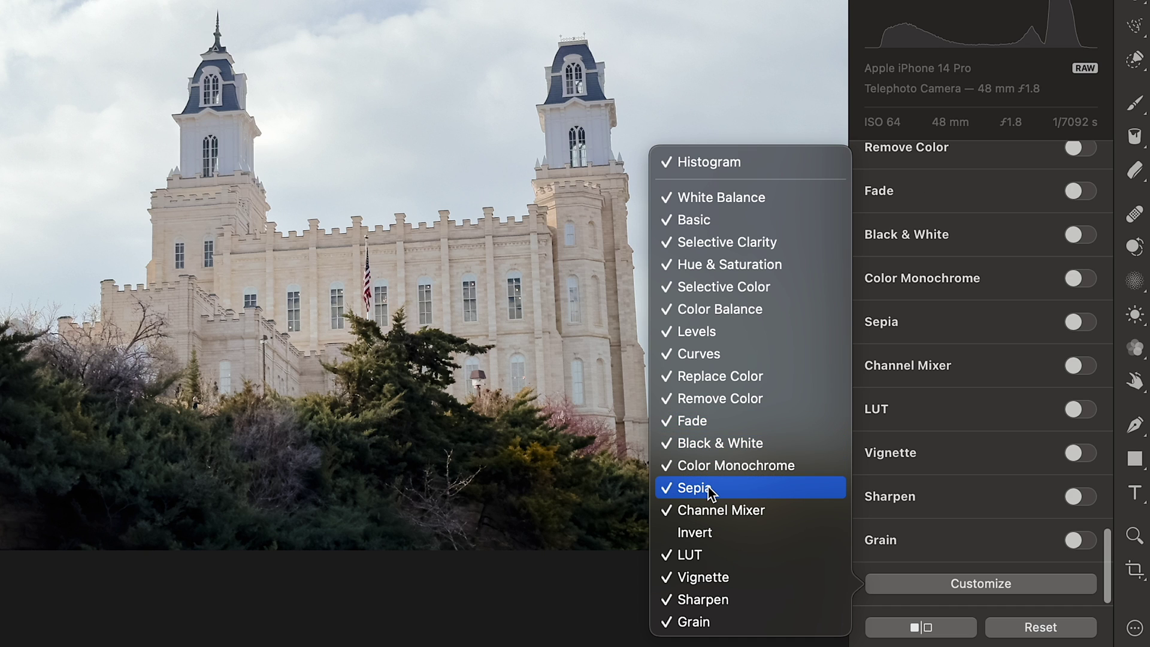
pyautogui.click(708, 510)
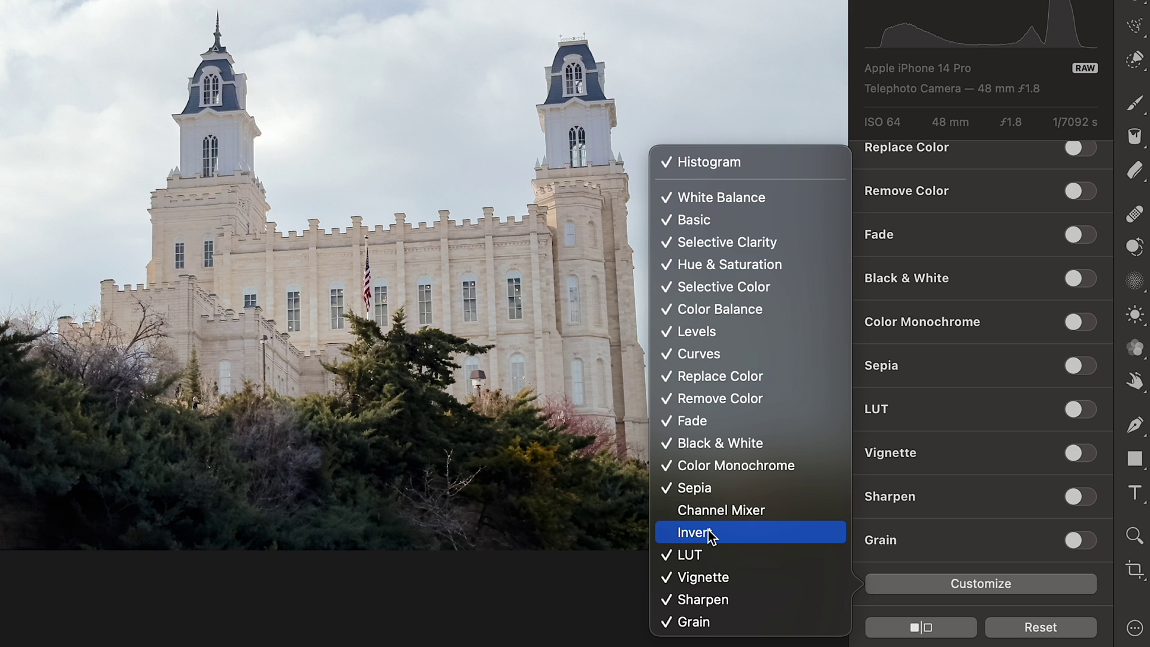
pyautogui.click(709, 535)
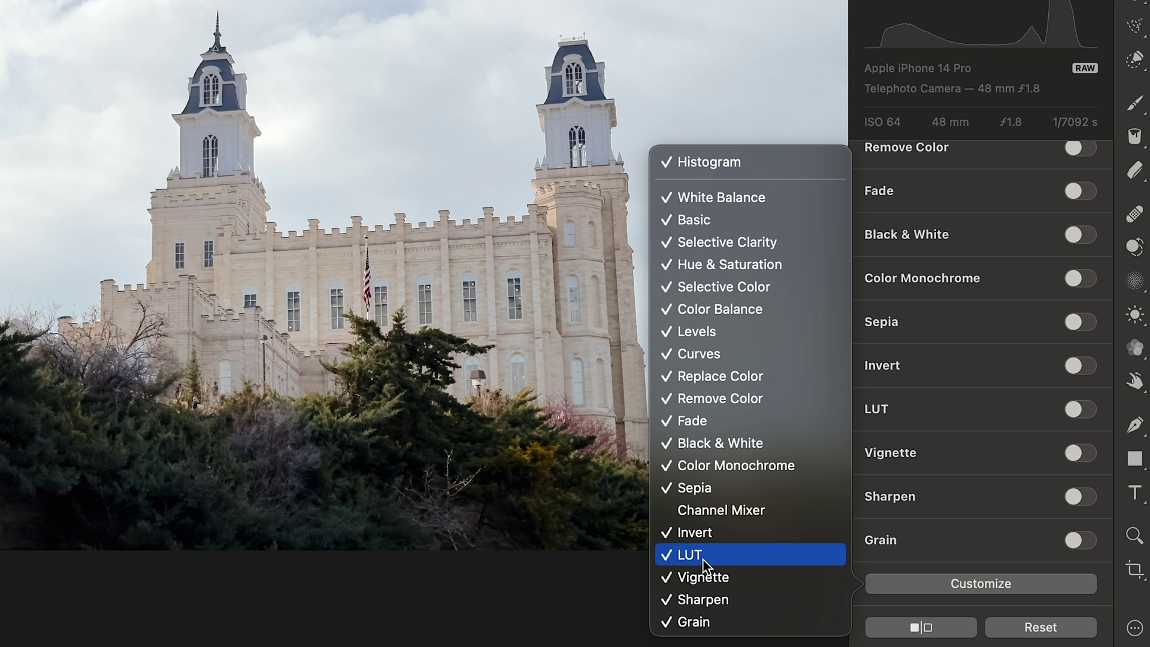
pyautogui.click(705, 561)
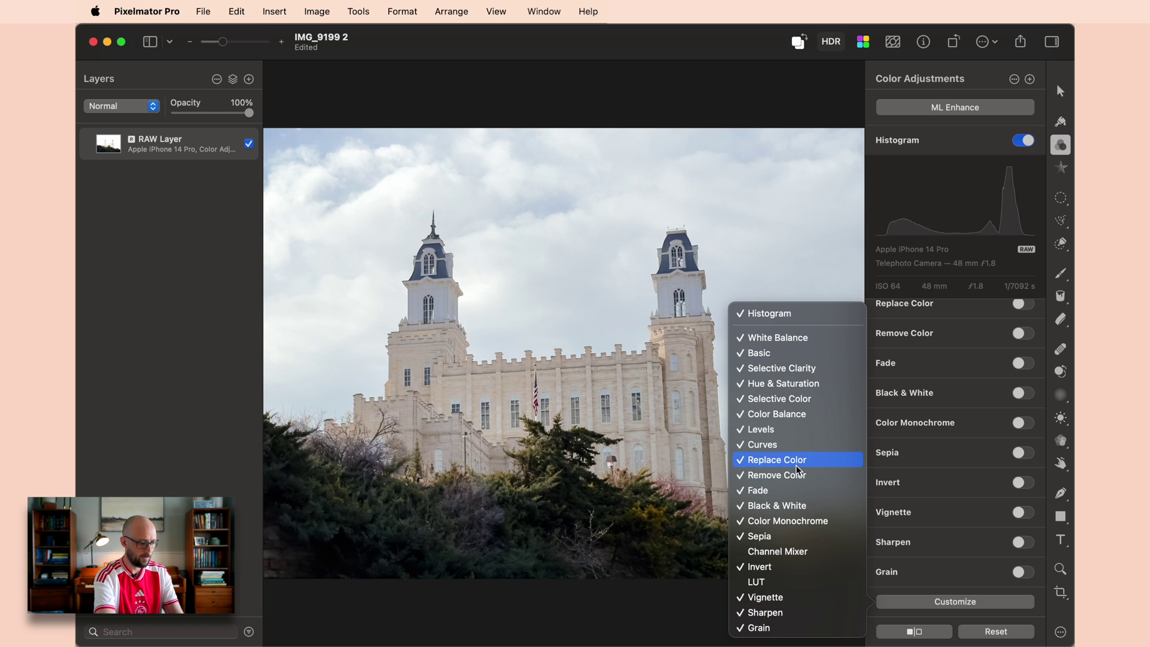
pyautogui.click(748, 382)
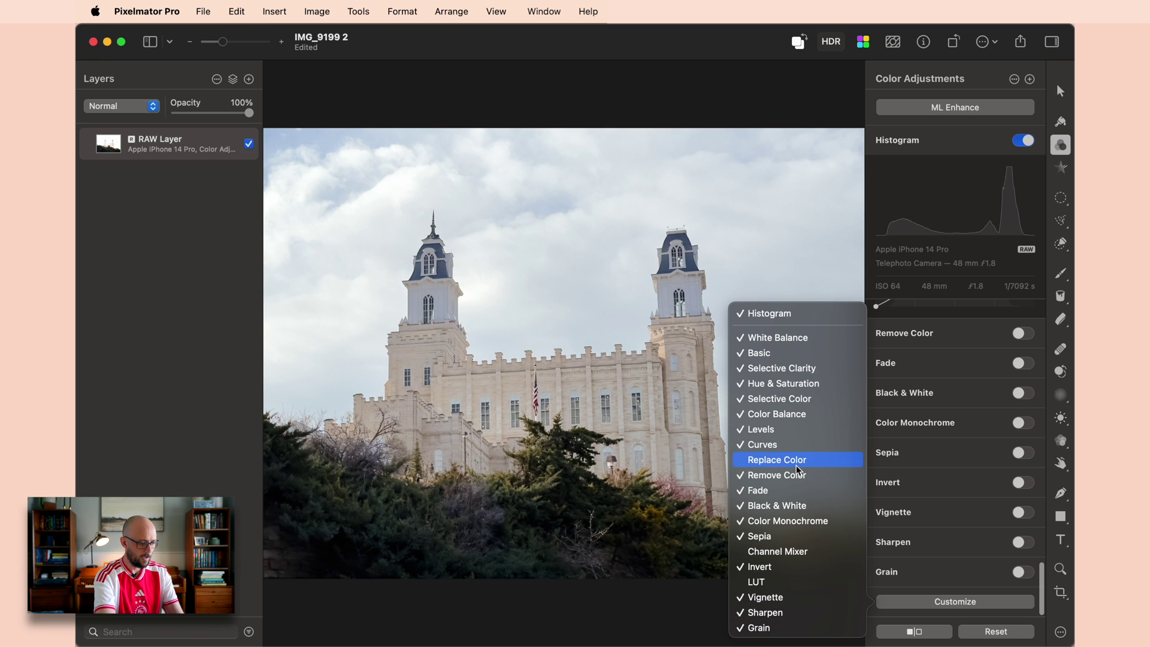
pyautogui.click(798, 473)
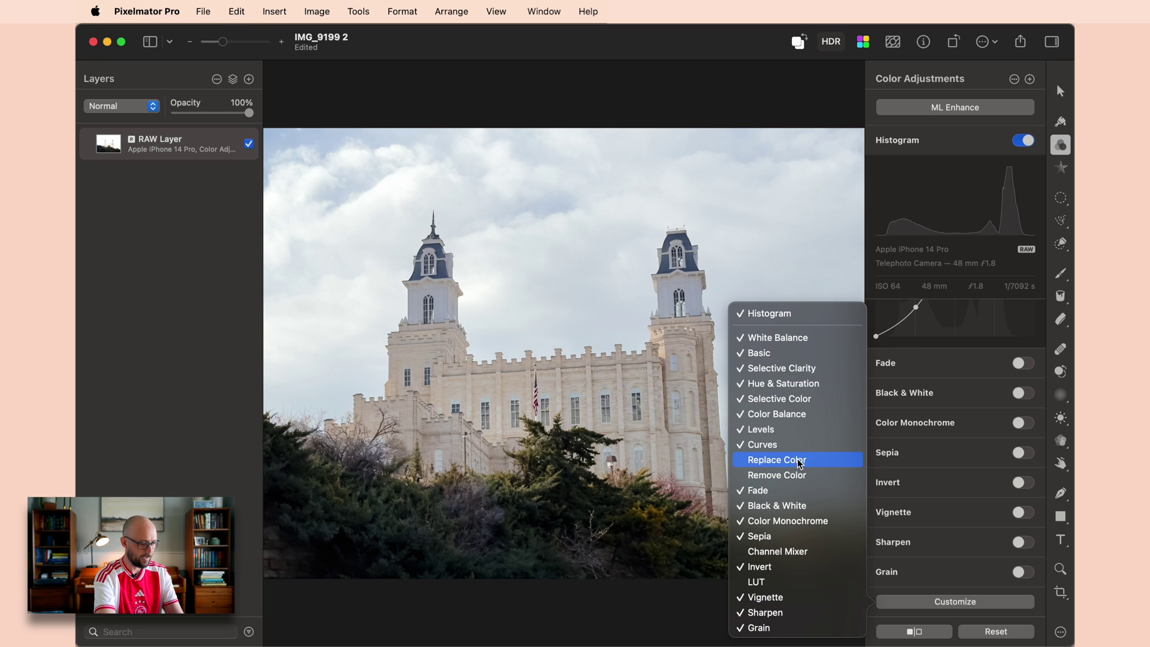
pyautogui.click(801, 431)
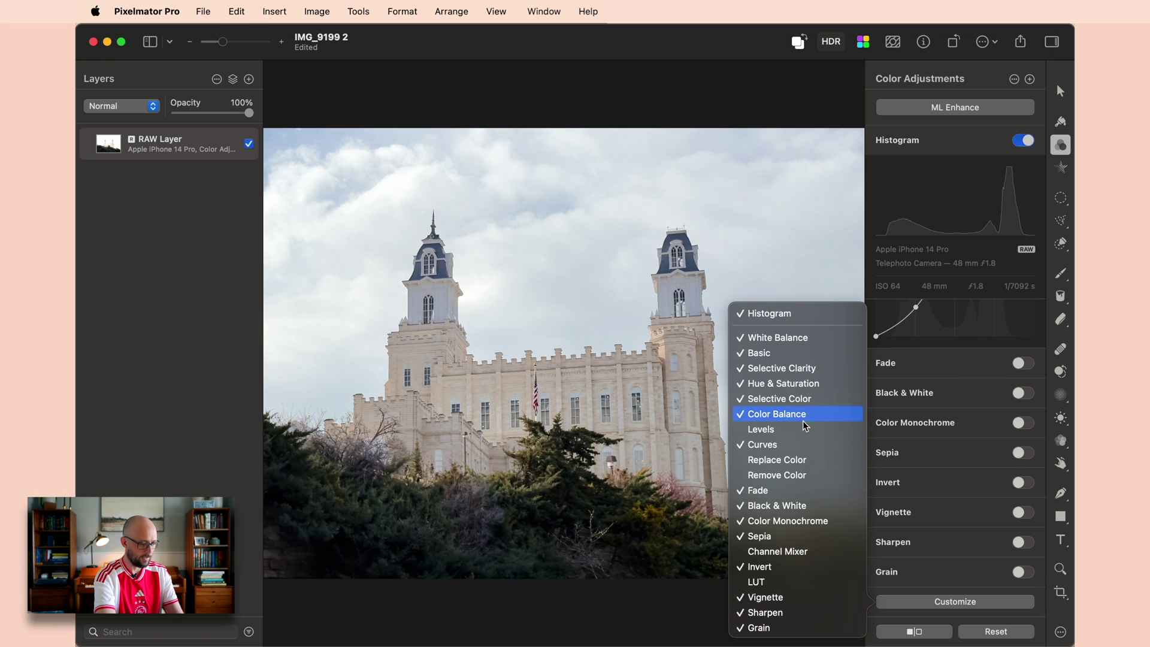
pyautogui.click(949, 602)
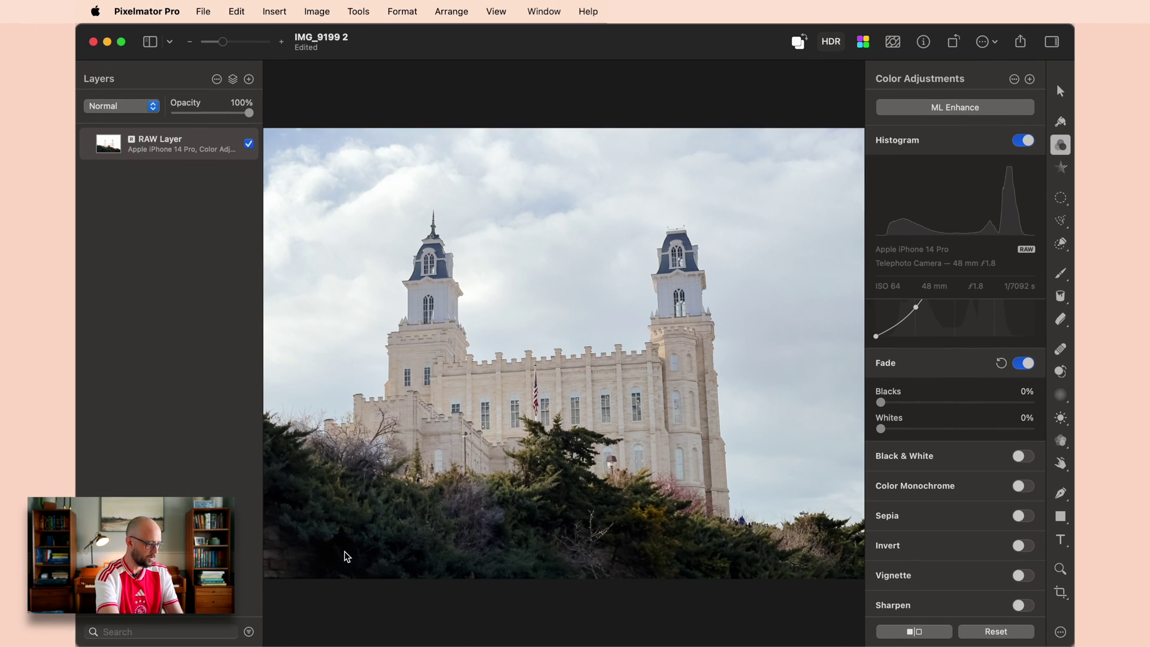
# Step: Lift Fade Blacks to 70%, then open the Peyto Lake film post on Instagram for reference
pyautogui.scroll(5, 346, 556)
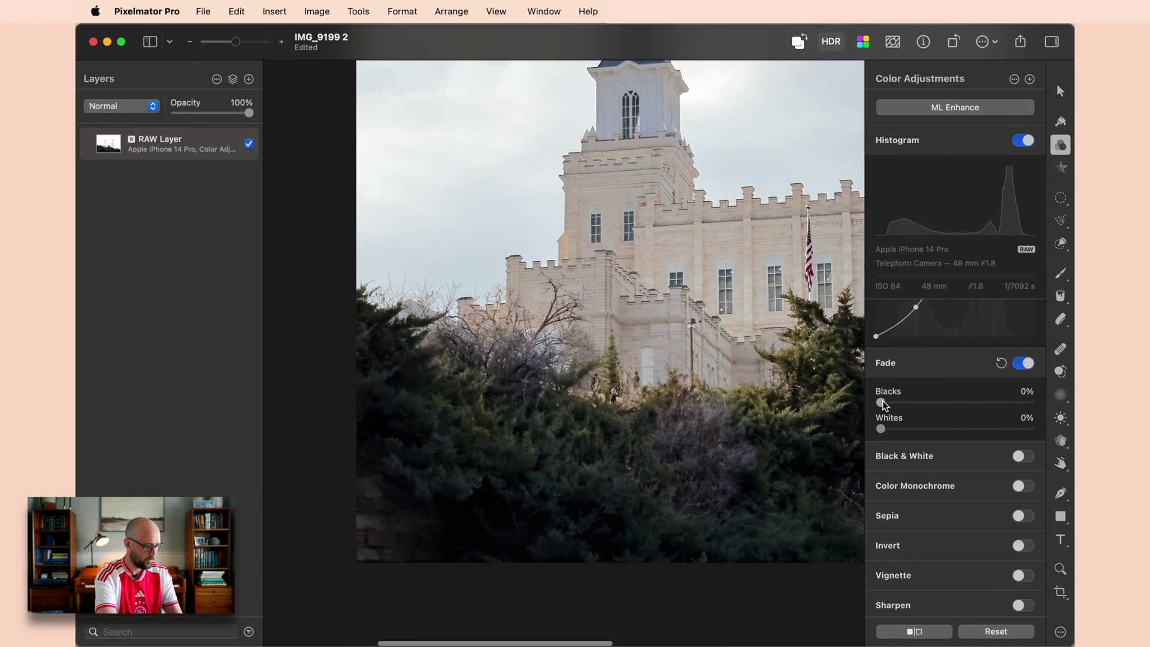
pyautogui.moveTo(880, 403); pyautogui.dragTo(924, 402)
pyautogui.click(1001, 363)
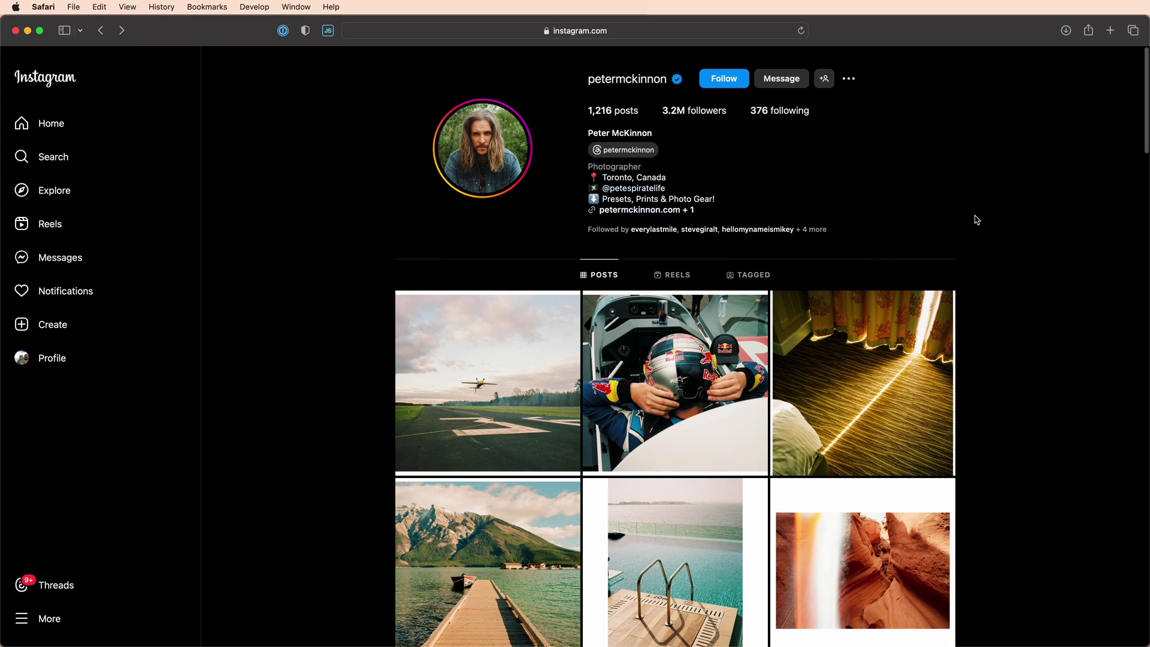
pyautogui.scroll(-2, 977, 219)
pyautogui.click(881, 411)
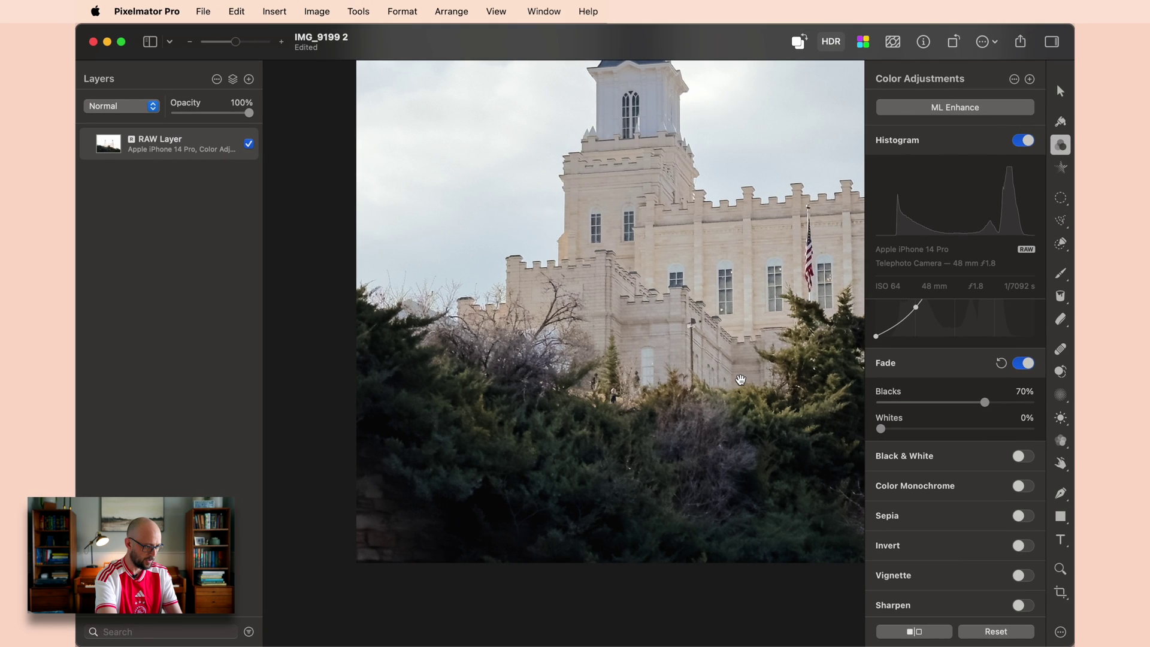
# Step: Set Fade Whites to 35% to soften the highlights
pyautogui.scroll(-5, 741, 380)
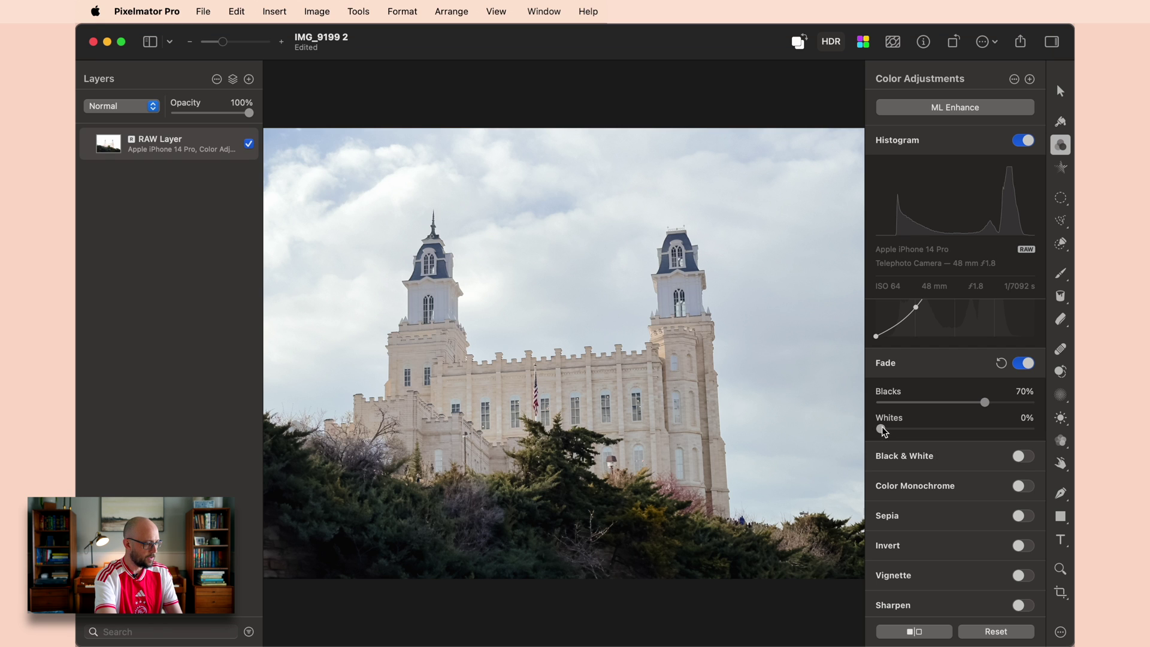
pyautogui.moveTo(882, 429); pyautogui.dragTo(1051, 443)
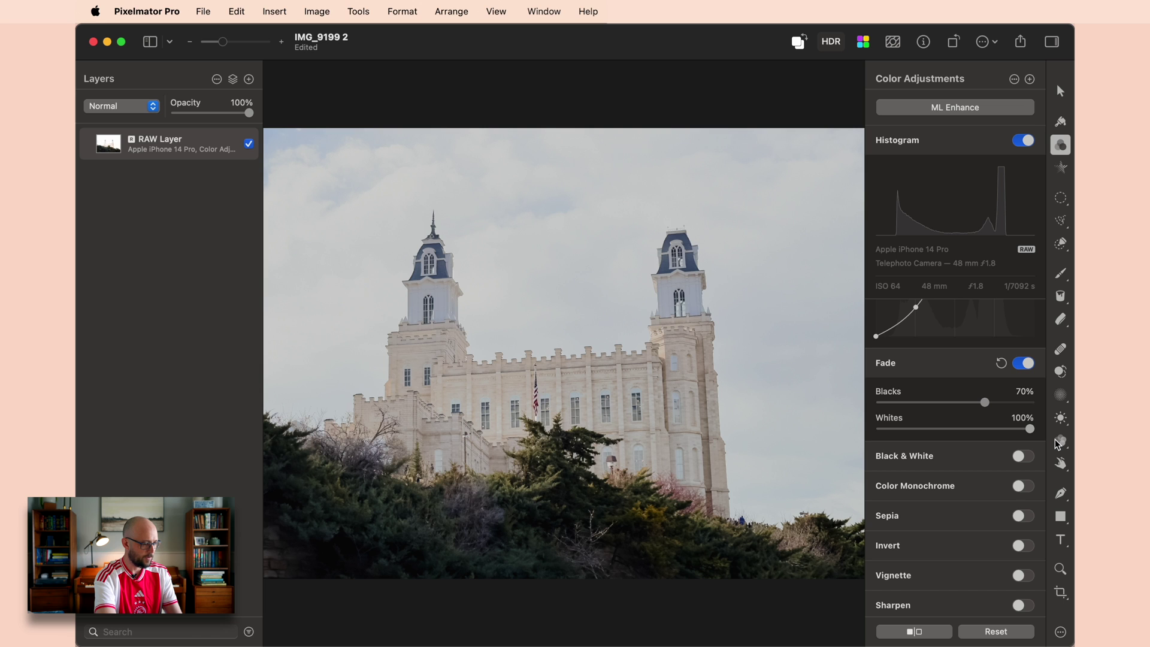
pyautogui.moveTo(1058, 444)
pyautogui.mouseDown()
pyautogui.moveTo(1016, 442)
pyautogui.moveTo(1070, 438)
pyautogui.mouseUp()
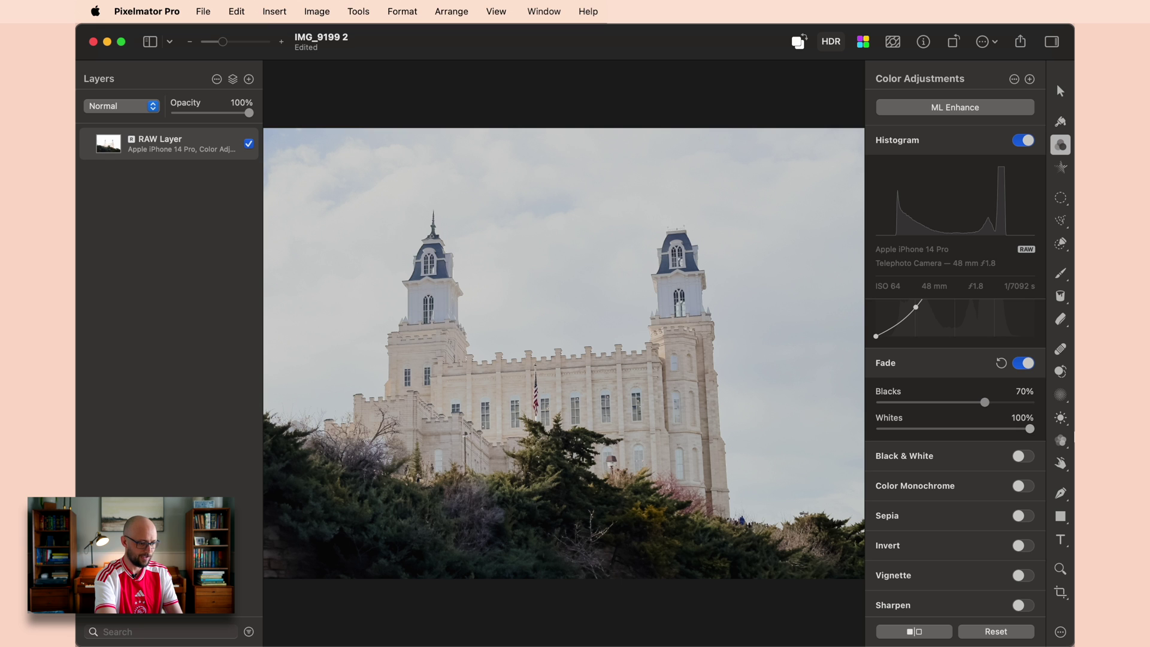
pyautogui.moveTo(1030, 429); pyautogui.dragTo(911, 445)
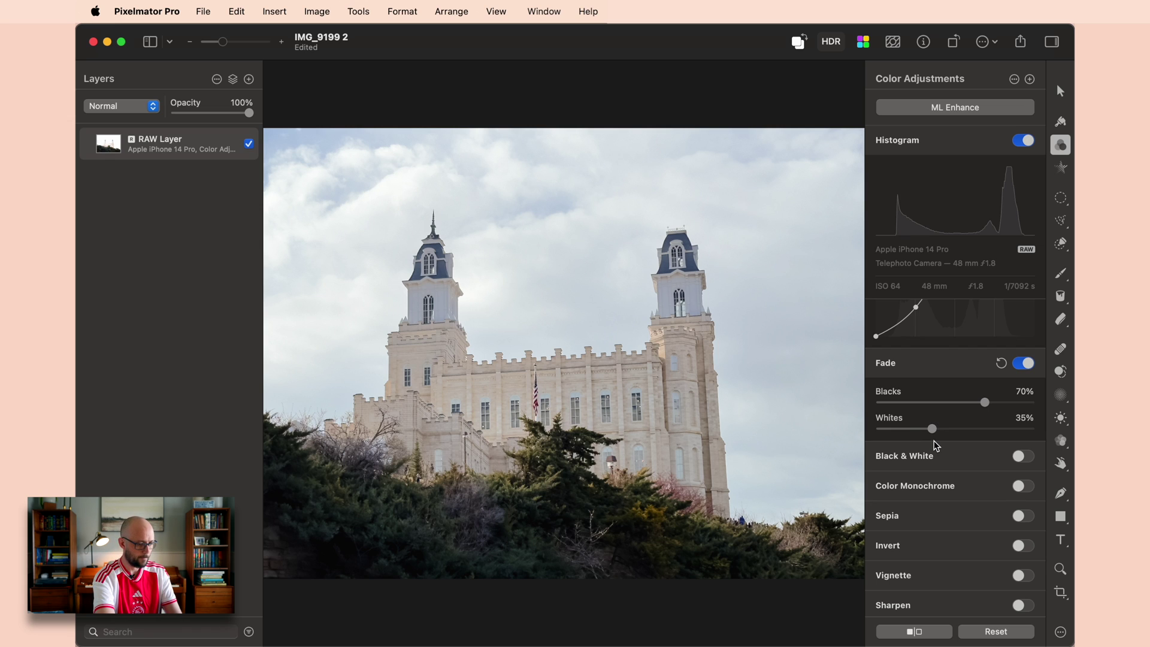
# Step: Turn on Invert for the temple photo
pyautogui.scroll(-1, 937, 447)
pyautogui.scroll(-2, 936, 446)
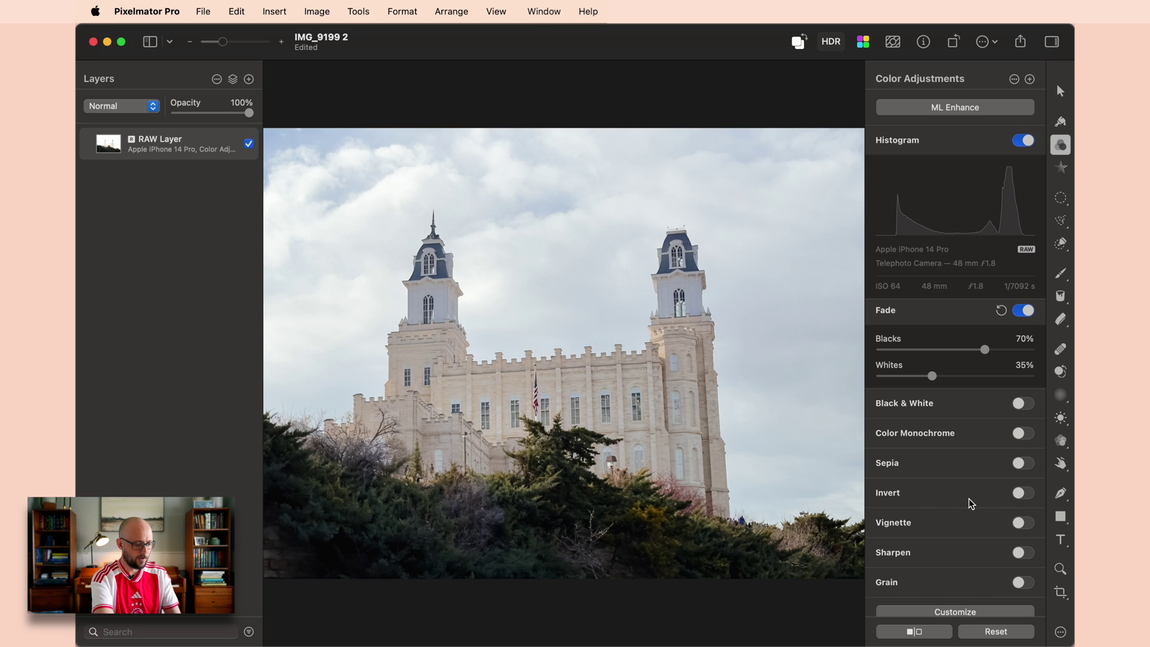
pyautogui.click(1024, 495)
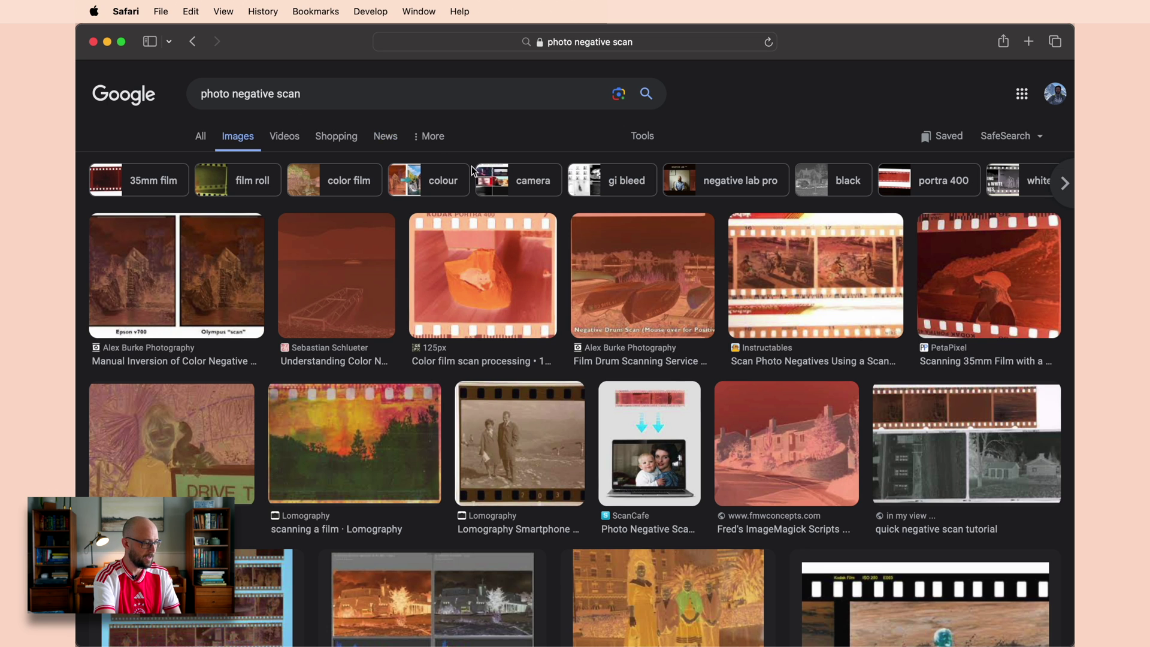
# Step: Preview the Negative Drum Scan boats image from the Google Images results
pyautogui.click(643, 279)
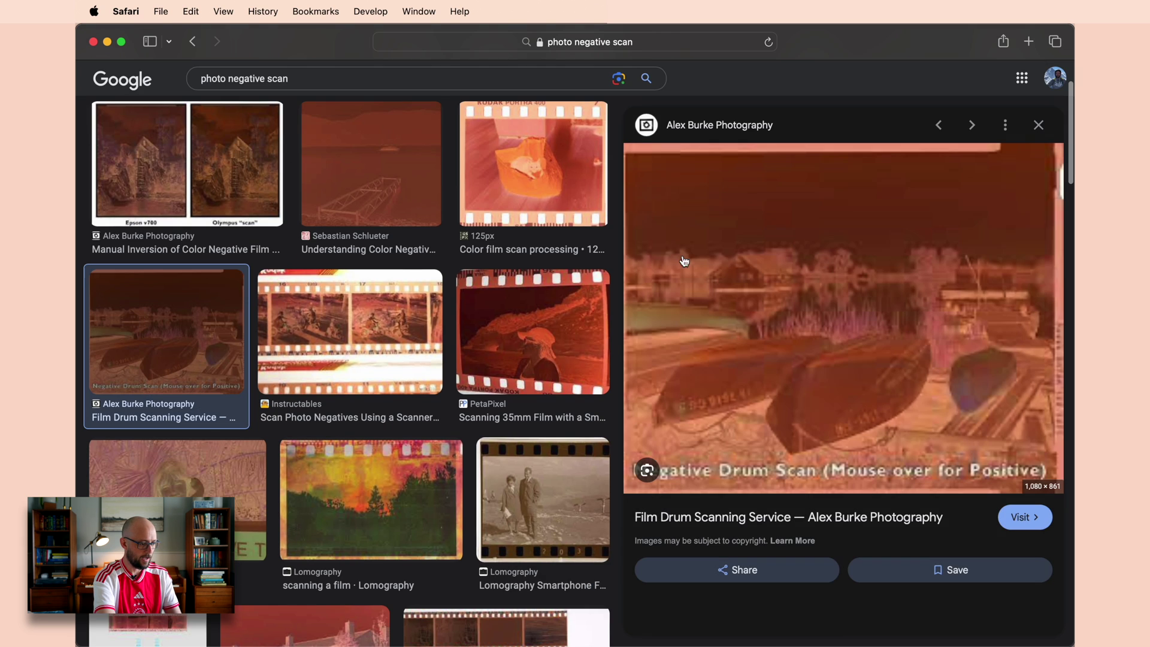
# Step: Bring the boat negative into Pixelmator Pro as BoatHouseBoatsNegative 2 and invert it
pyautogui.moveTo(789, 374); pyautogui.dragTo(574, 620)
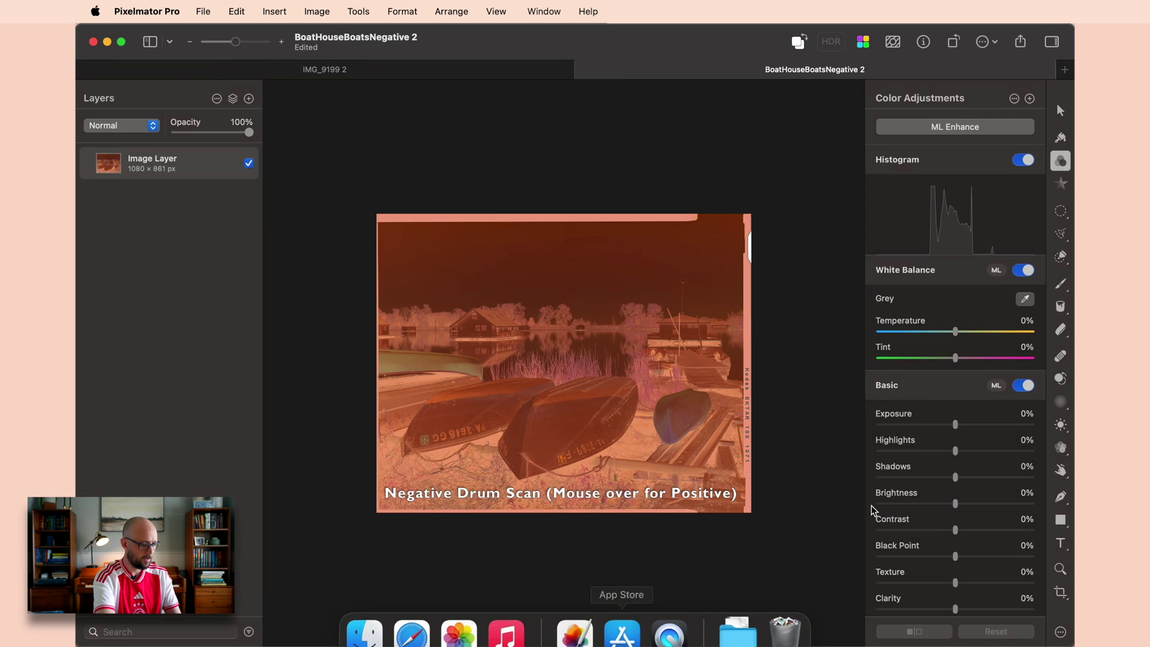
pyautogui.scroll(-10, 923, 509)
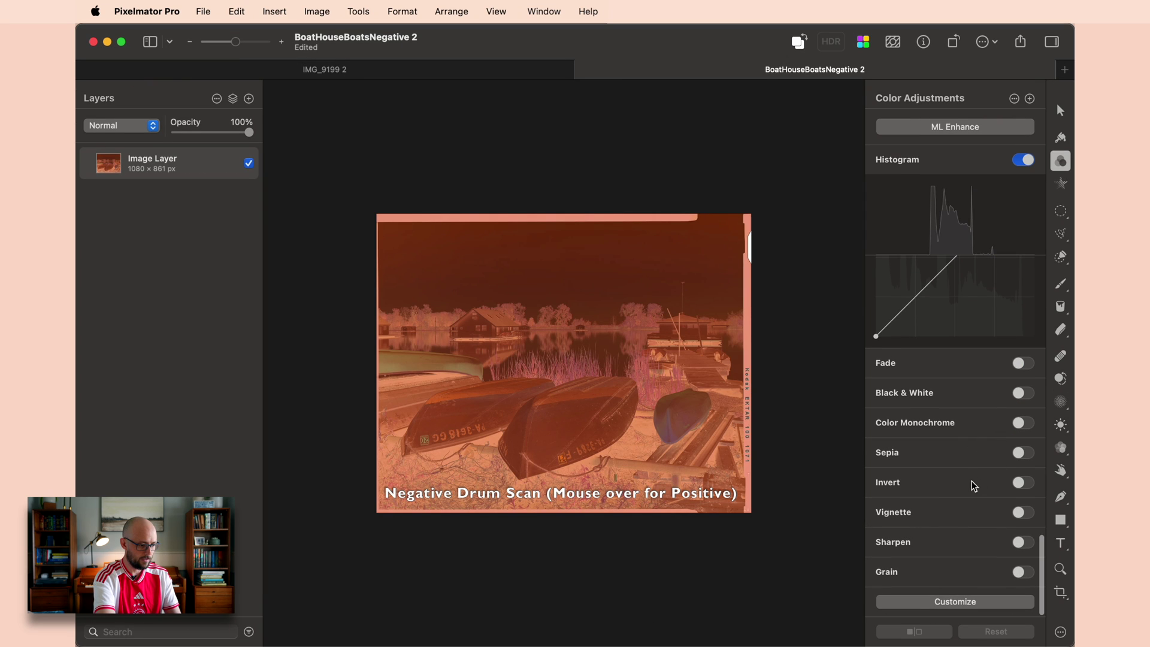
pyautogui.click(1021, 484)
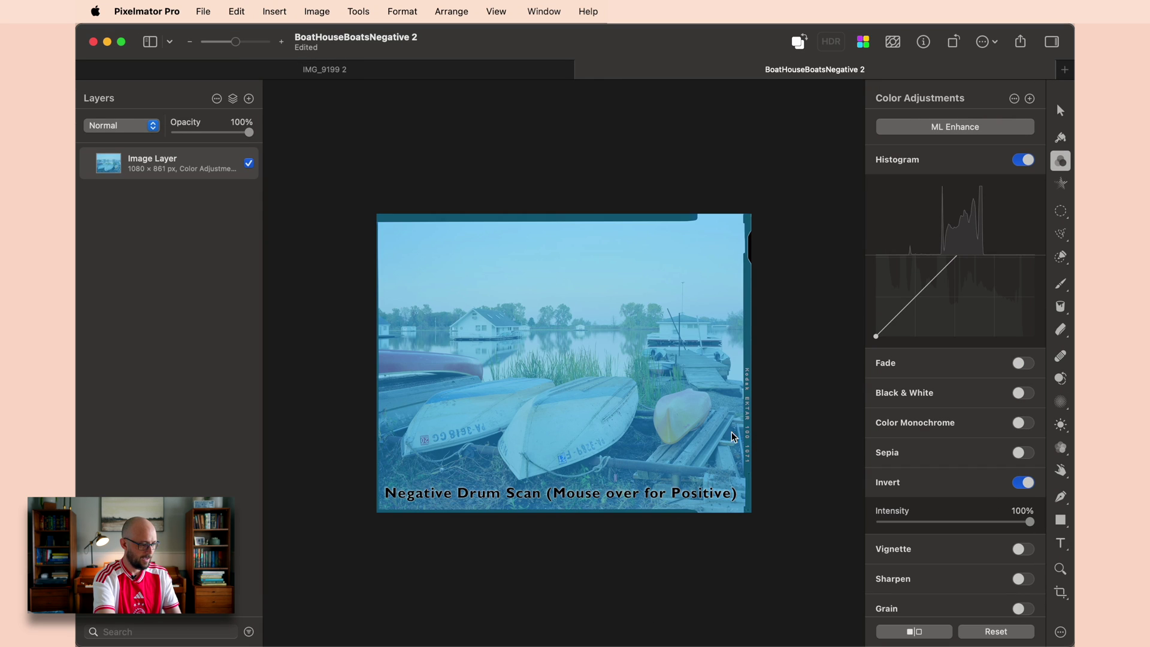
# Step: Set temperature to −100%, highlights 48%, contrast 57%, with exposure back at 0%
pyautogui.scroll(10, 919, 323)
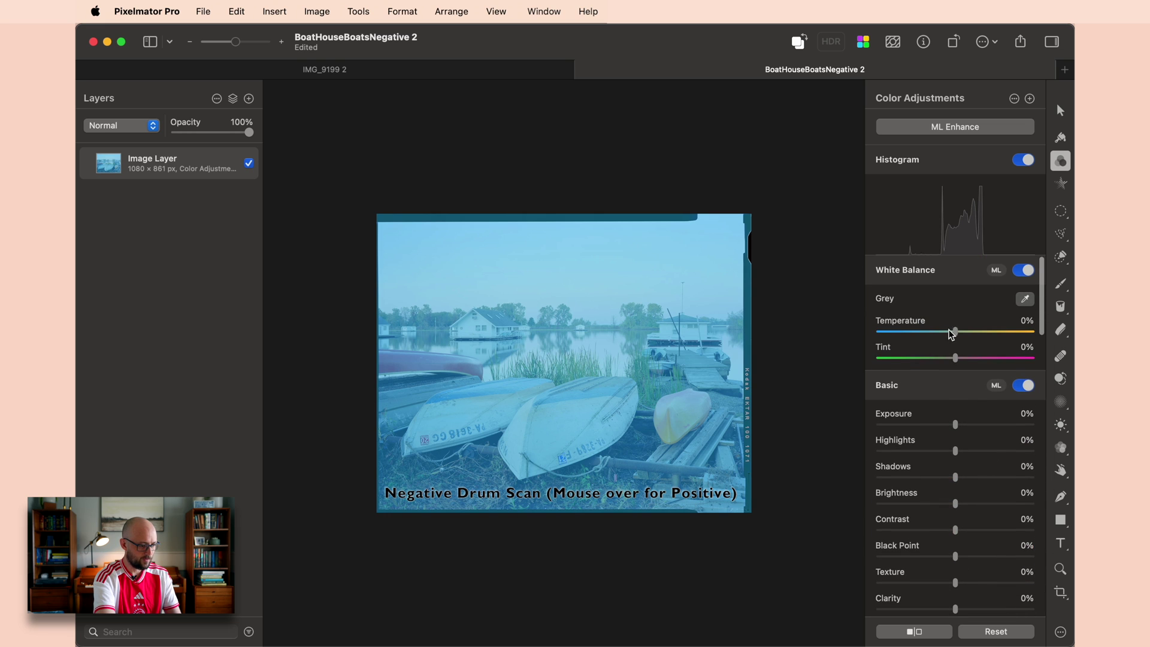
pyautogui.moveTo(952, 331); pyautogui.dragTo(879, 338)
pyautogui.moveTo(950, 429); pyautogui.dragTo(992, 450)
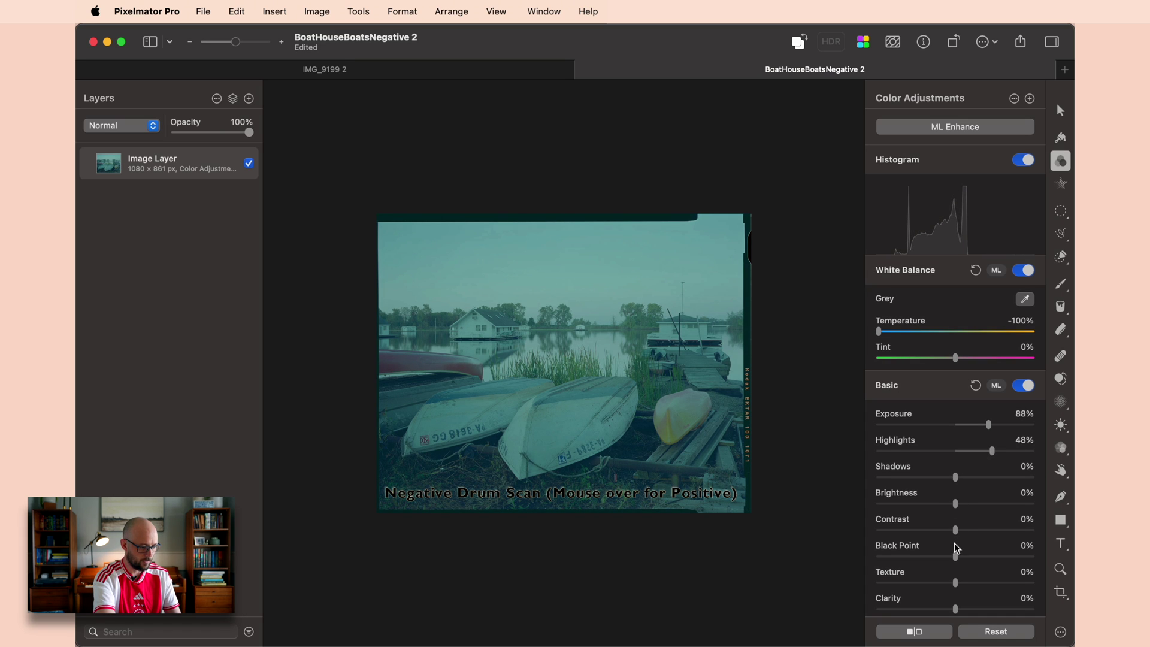
pyautogui.moveTo(955, 529); pyautogui.dragTo(998, 531)
pyautogui.moveTo(988, 424); pyautogui.dragTo(956, 426)
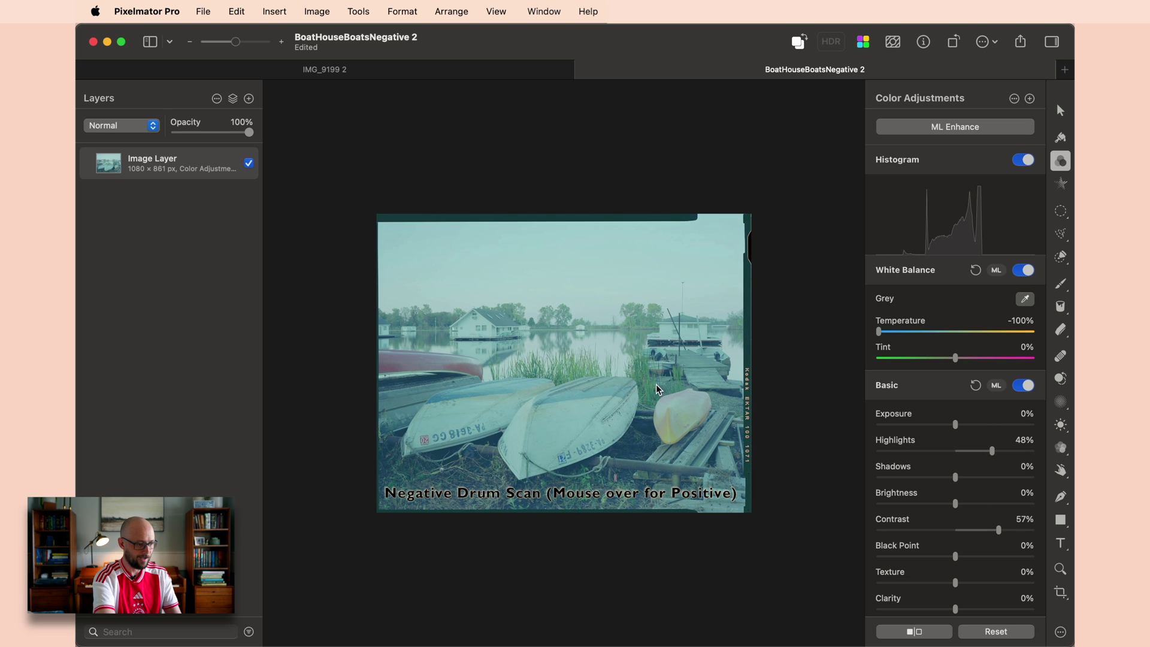
# Step: Close the boat negative without saving and turn off the temple photo's inversion
pyautogui.press('super+w')
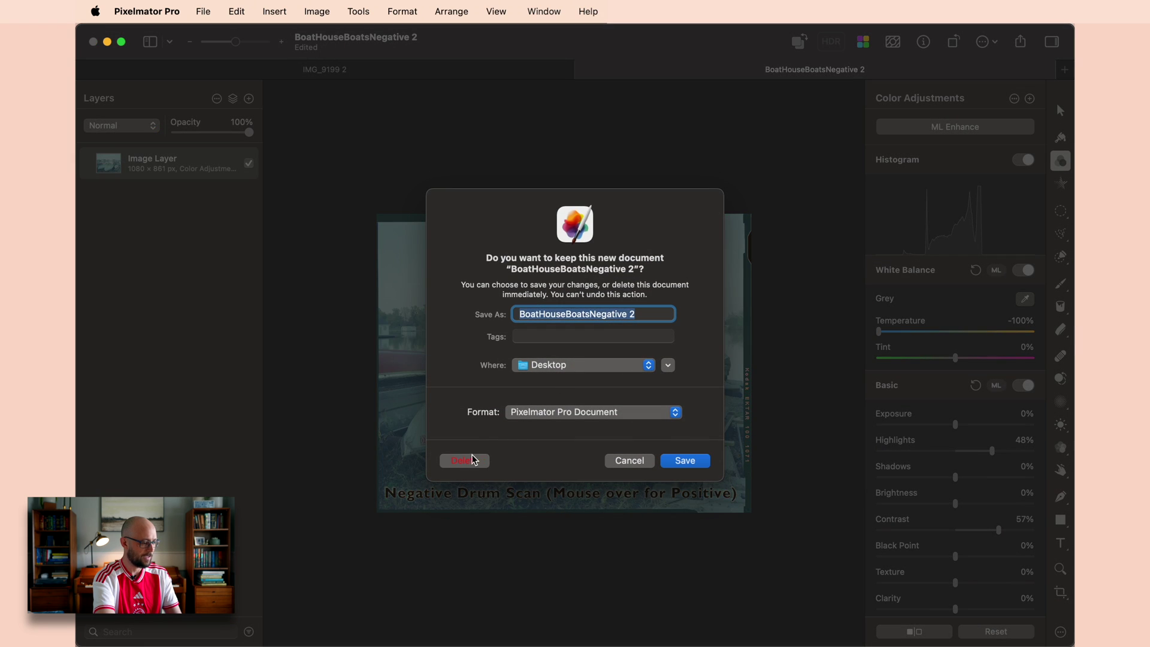
pyautogui.click(473, 459)
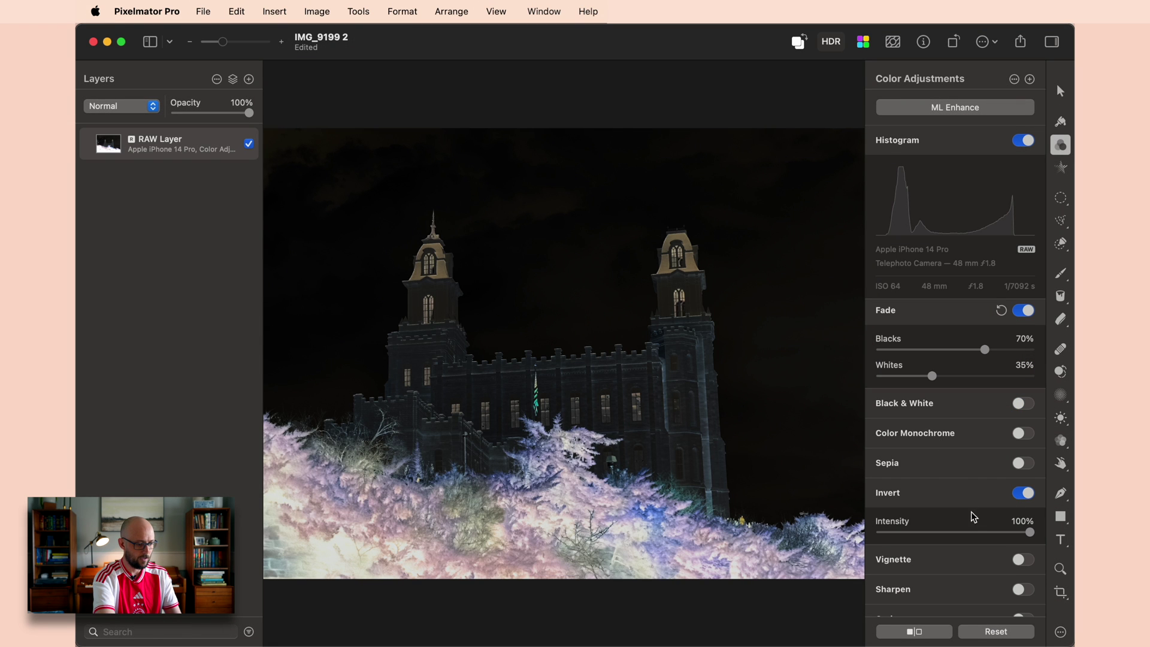
pyautogui.moveTo(1029, 532)
pyautogui.mouseDown()
pyautogui.moveTo(922, 533)
pyautogui.moveTo(1035, 538)
pyautogui.mouseUp()
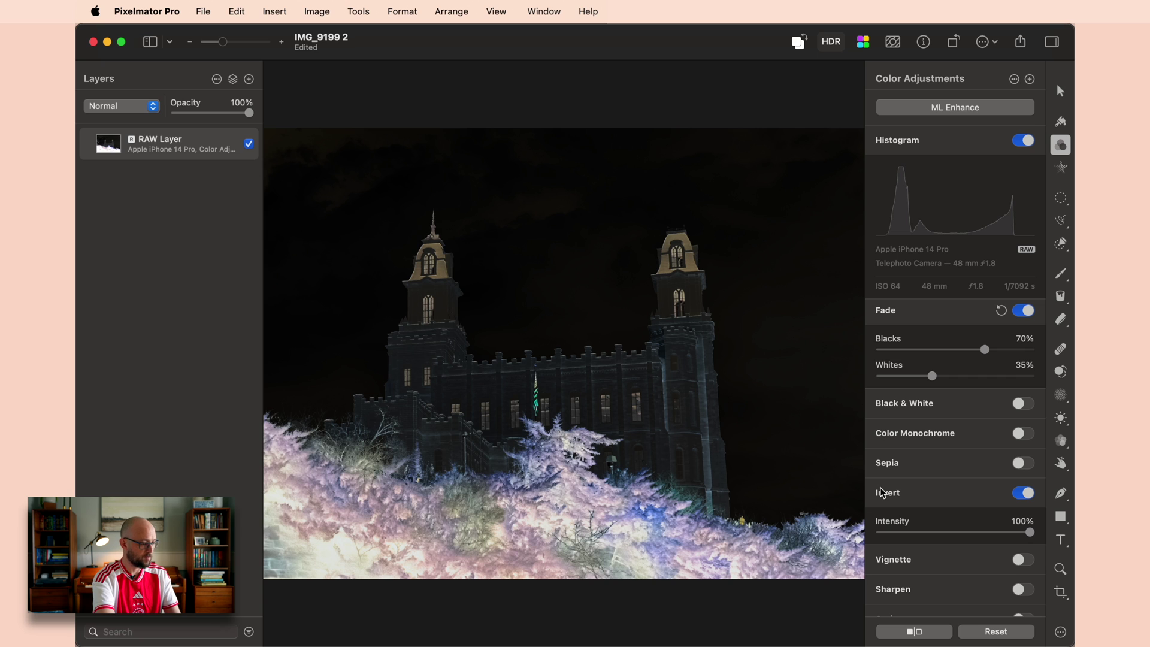
pyautogui.click(1022, 493)
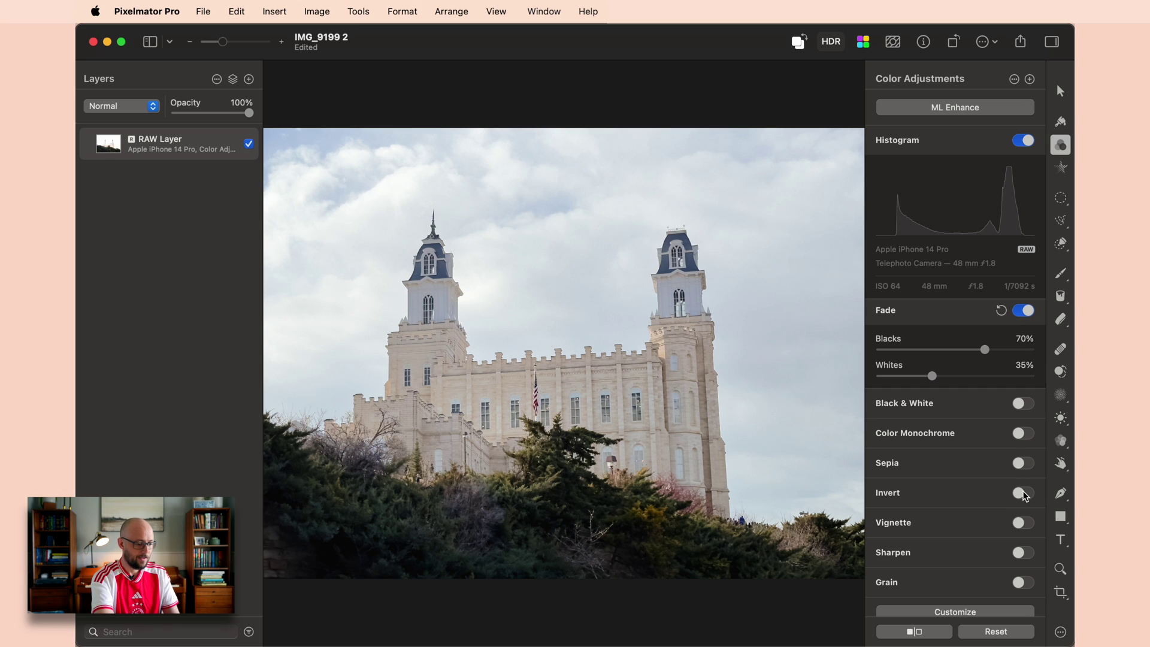
# Step: Give the temple photo a Sepia tone and lower its intensity
pyautogui.click(1025, 463)
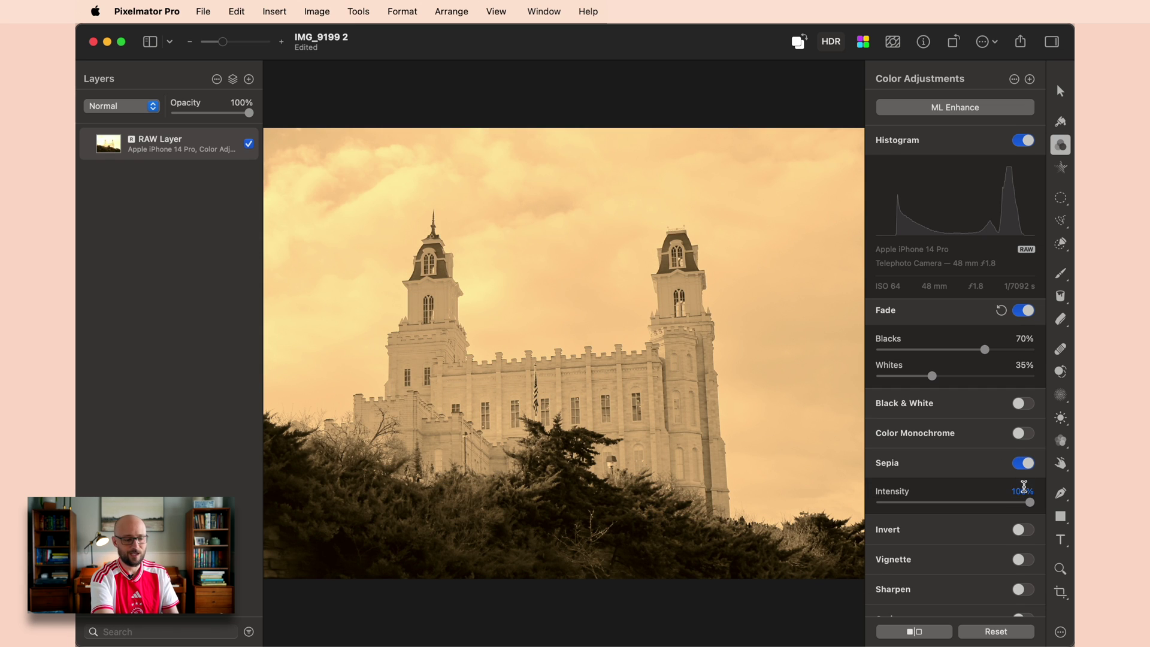
pyautogui.moveTo(1028, 507); pyautogui.dragTo(973, 511)
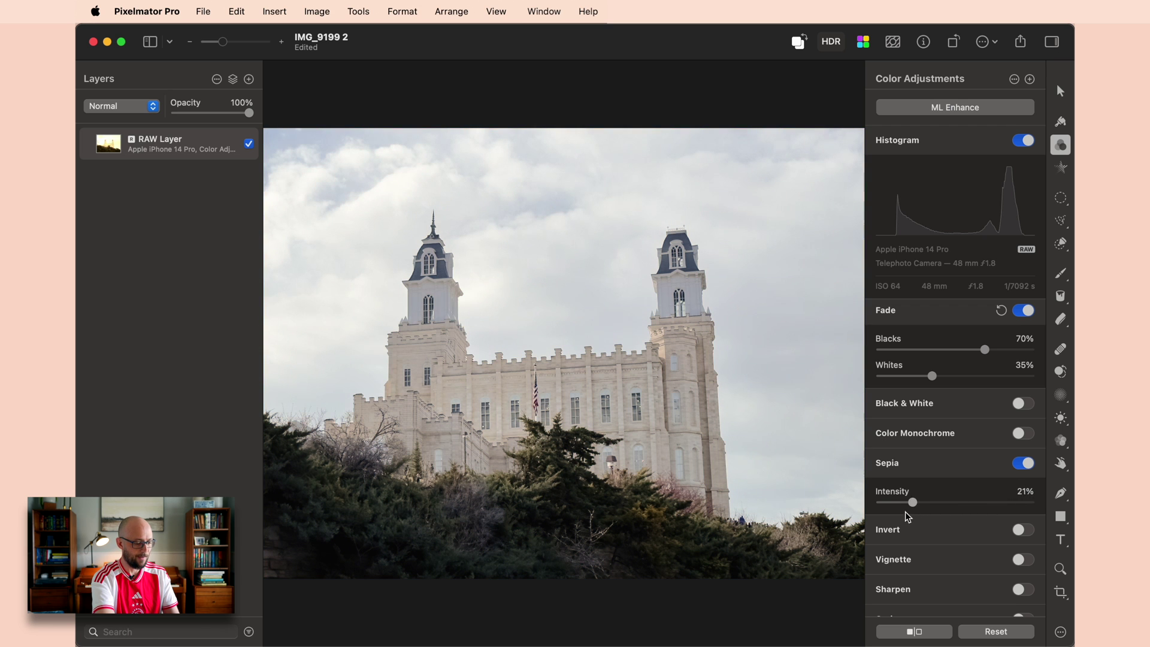
pyautogui.moveTo(901, 512); pyautogui.dragTo(879, 514)
# Step: In Safari, search images for 'vintage cowboy photo' and preview a sepia cowboy portrait
pyautogui.hotkey('ctrl', 'Right')
pyautogui.write('photo')
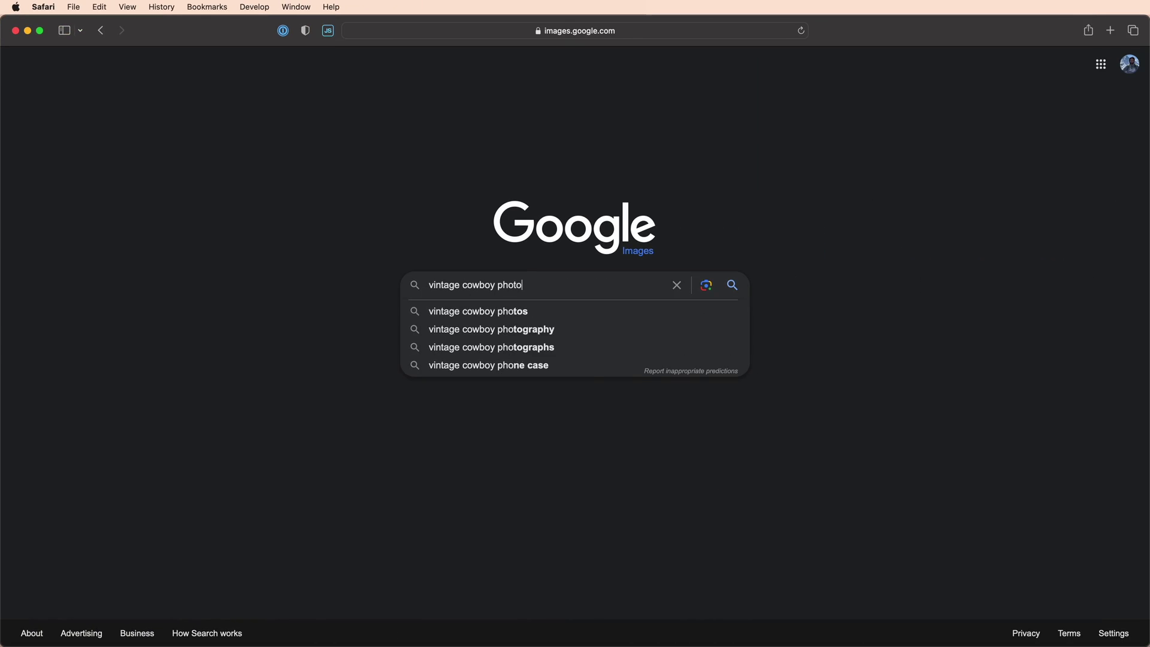
pyautogui.press('Return')
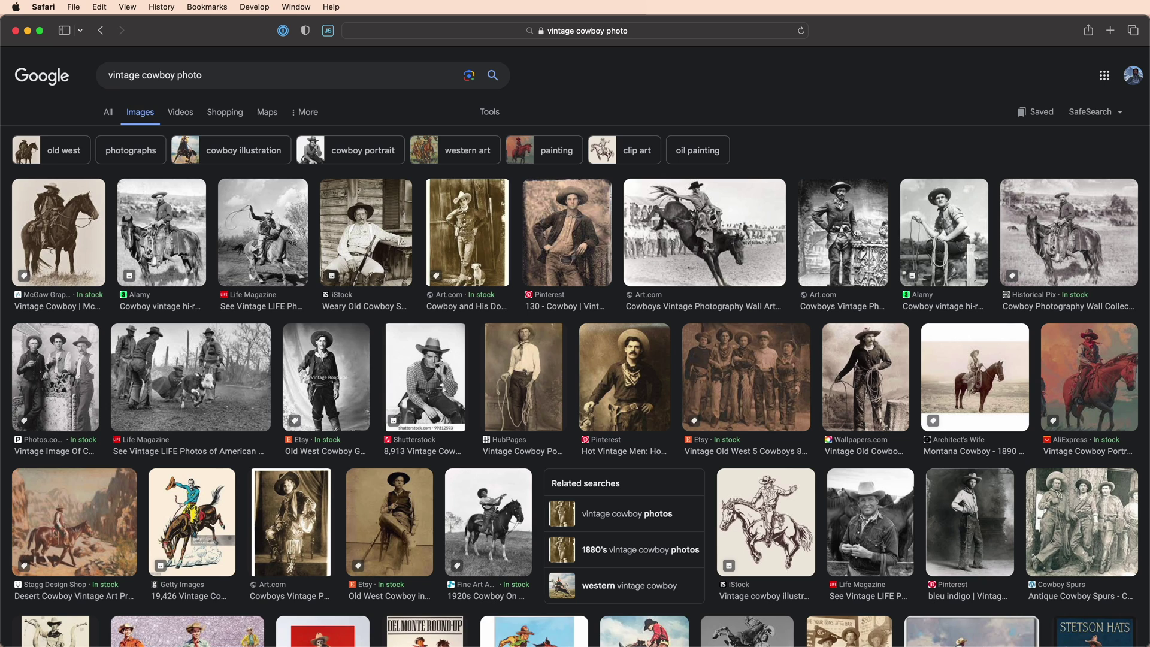
pyautogui.click(589, 384)
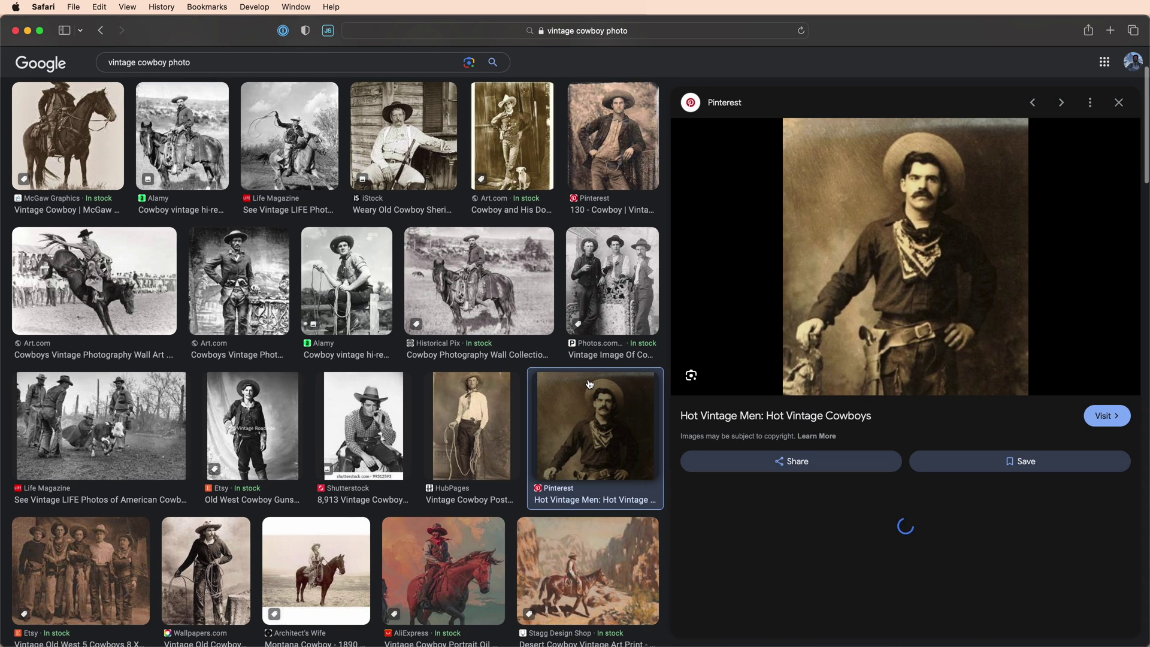
# Step: Back in Pixelmator Pro, switch off the Sepia adjustment to restore natural colour
pyautogui.hotkey('ctrl', 'Left')
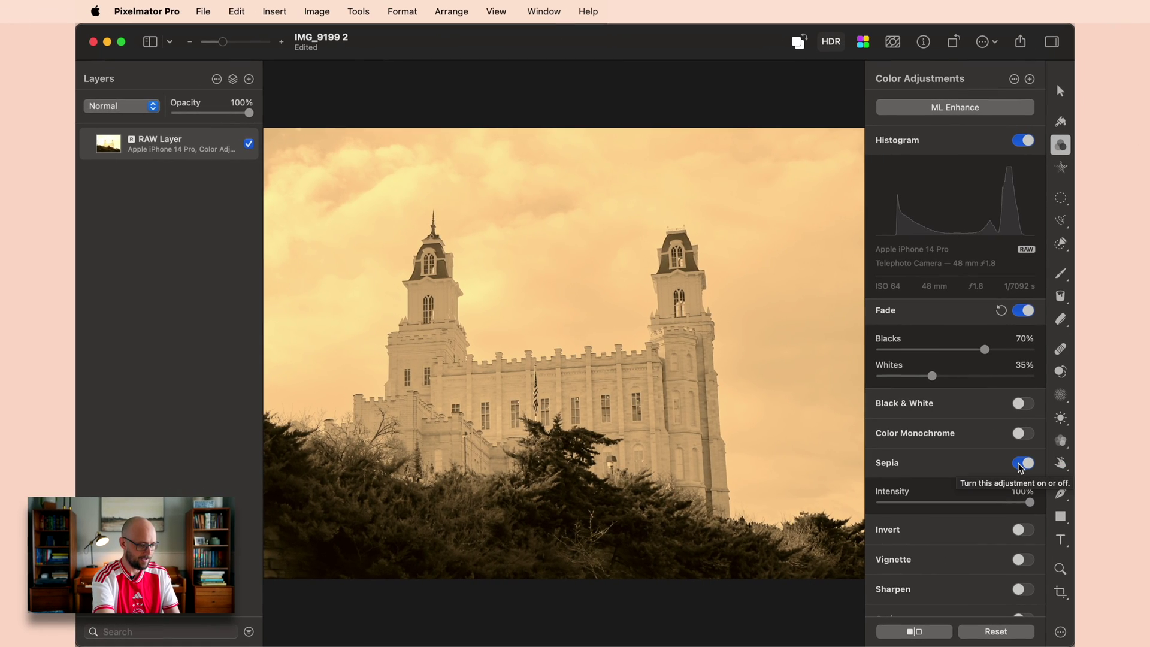
pyautogui.click(1020, 465)
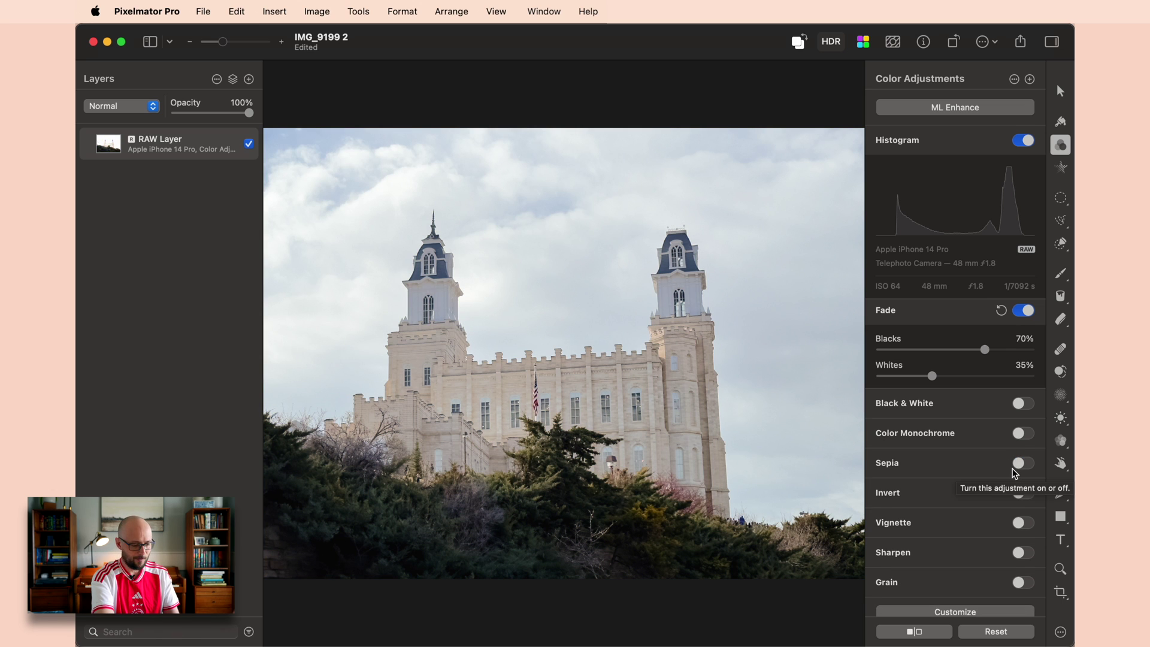
pyautogui.click(1023, 434)
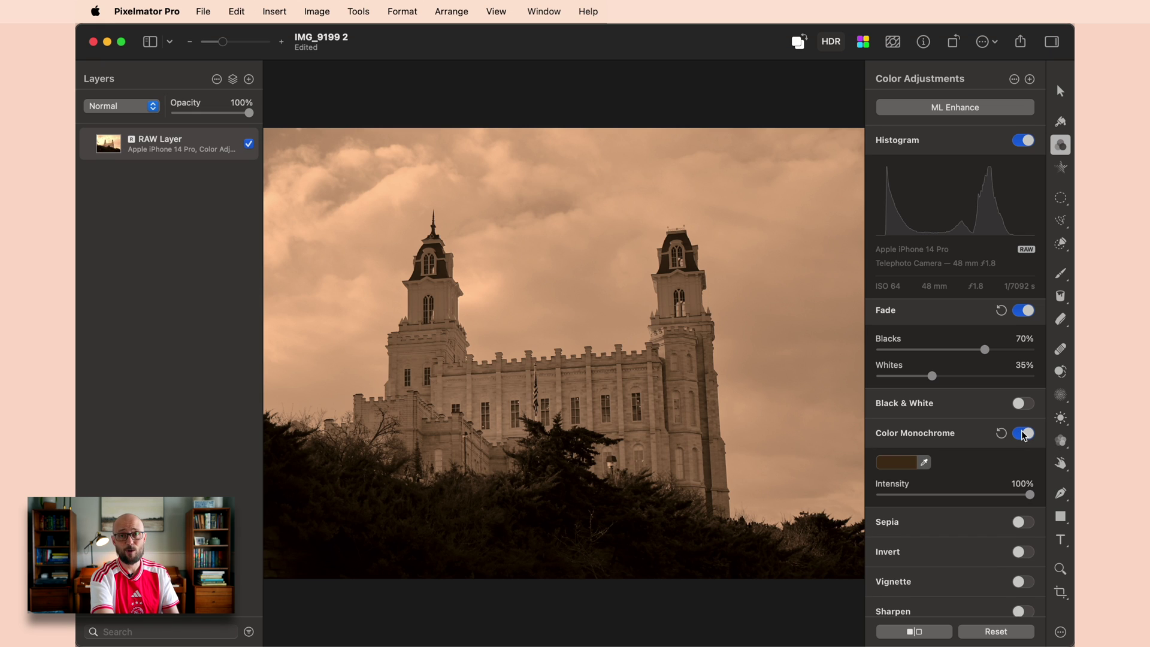
pyautogui.click(896, 466)
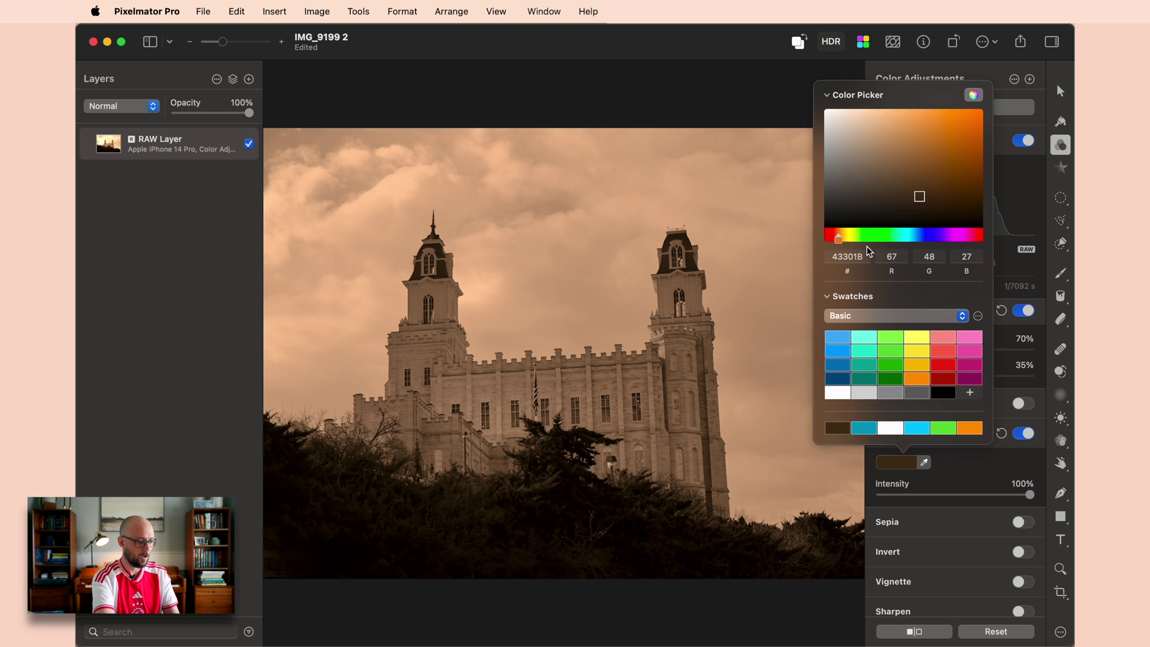
pyautogui.moveTo(916, 196)
pyautogui.mouseDown()
pyautogui.moveTo(904, 127)
pyautogui.moveTo(906, 210)
pyautogui.moveTo(941, 207)
pyautogui.moveTo(938, 190)
pyautogui.moveTo(911, 187)
pyautogui.mouseUp()
pyautogui.moveTo(839, 238)
pyautogui.mouseDown()
pyautogui.moveTo(827, 242)
pyautogui.moveTo(859, 244)
pyautogui.moveTo(834, 243)
pyautogui.mouseUp()
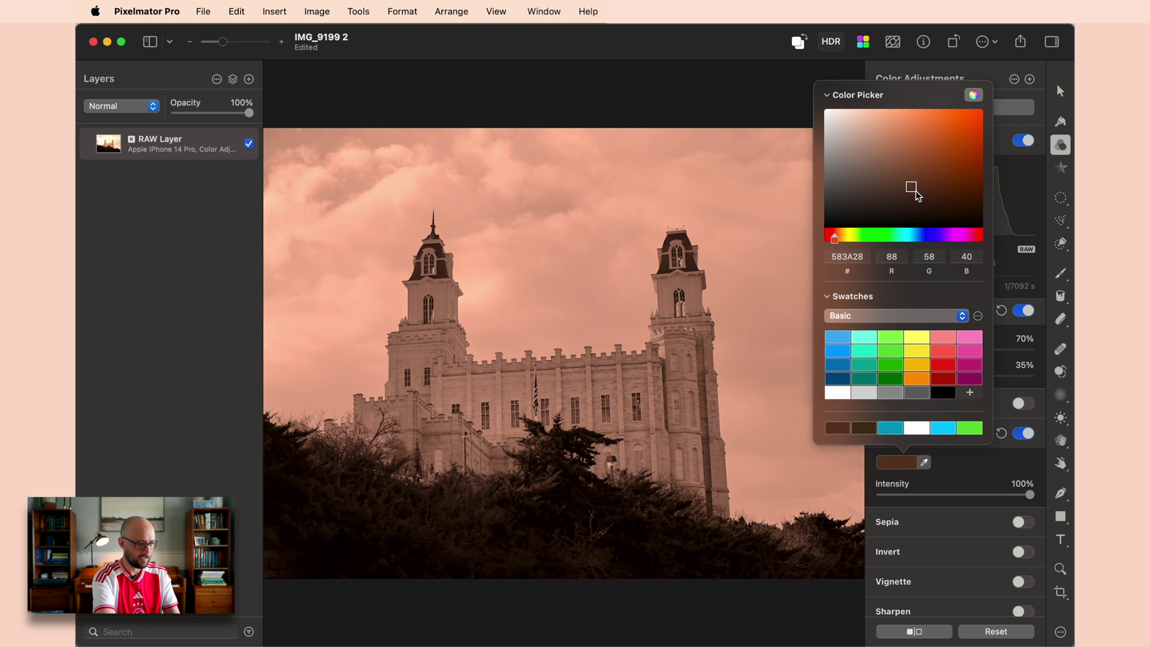
pyautogui.moveTo(916, 190); pyautogui.dragTo(911, 189)
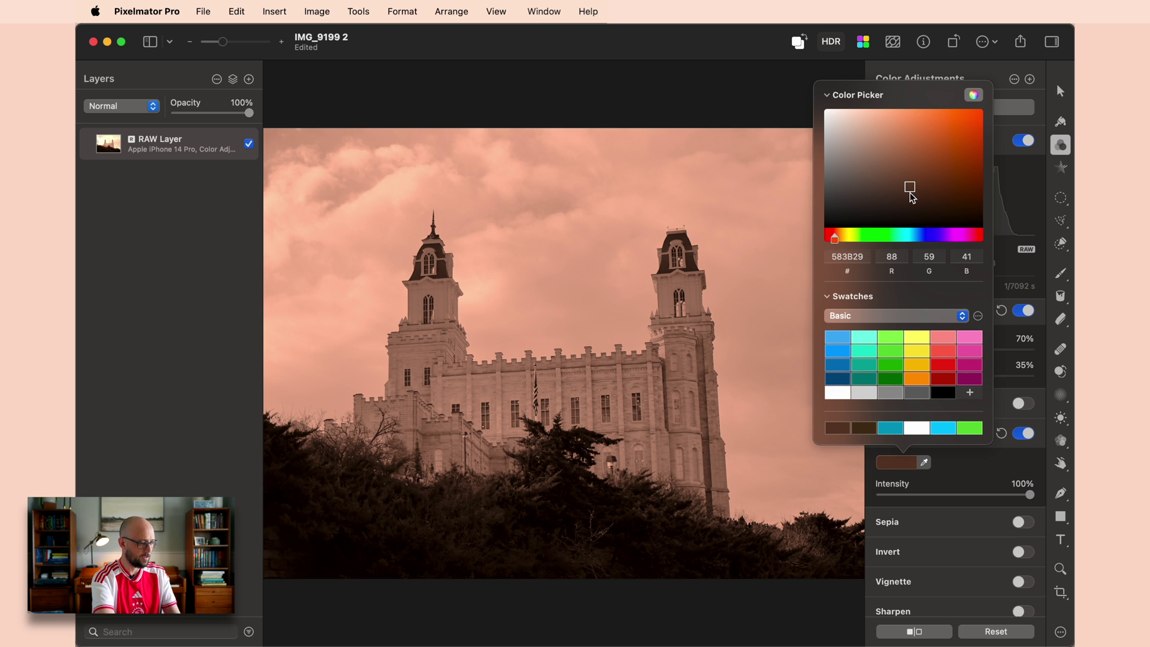
pyautogui.click(980, 479)
pyautogui.moveTo(1029, 497)
pyautogui.mouseDown()
pyautogui.moveTo(916, 497)
pyautogui.moveTo(1032, 496)
pyautogui.mouseUp()
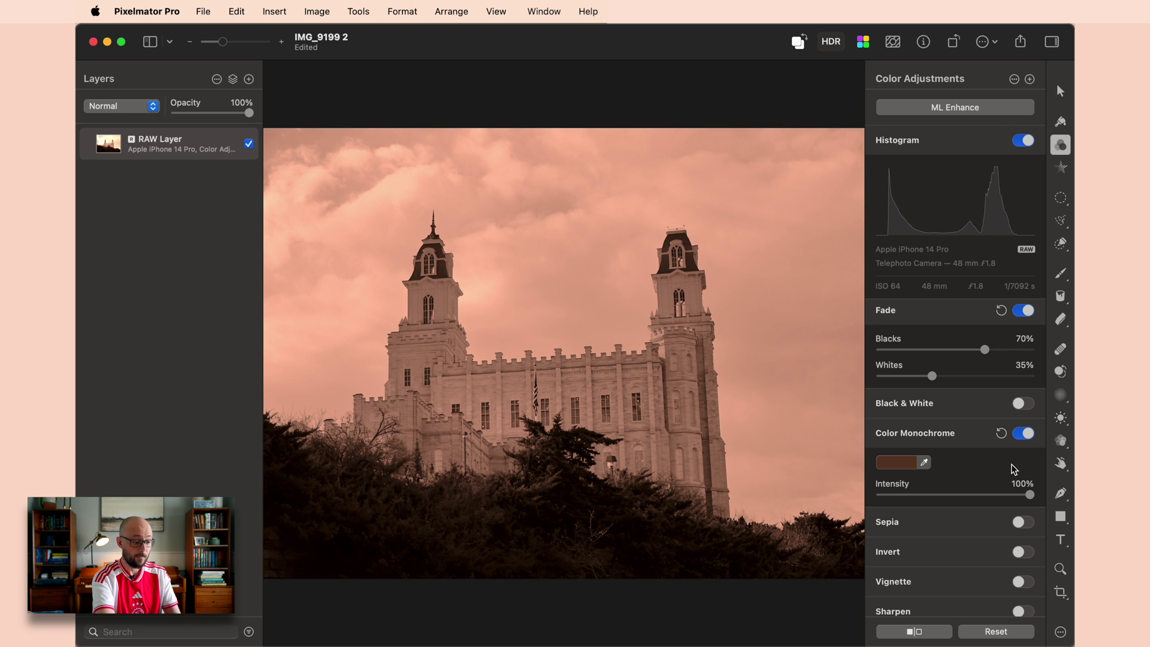
pyautogui.click(1024, 434)
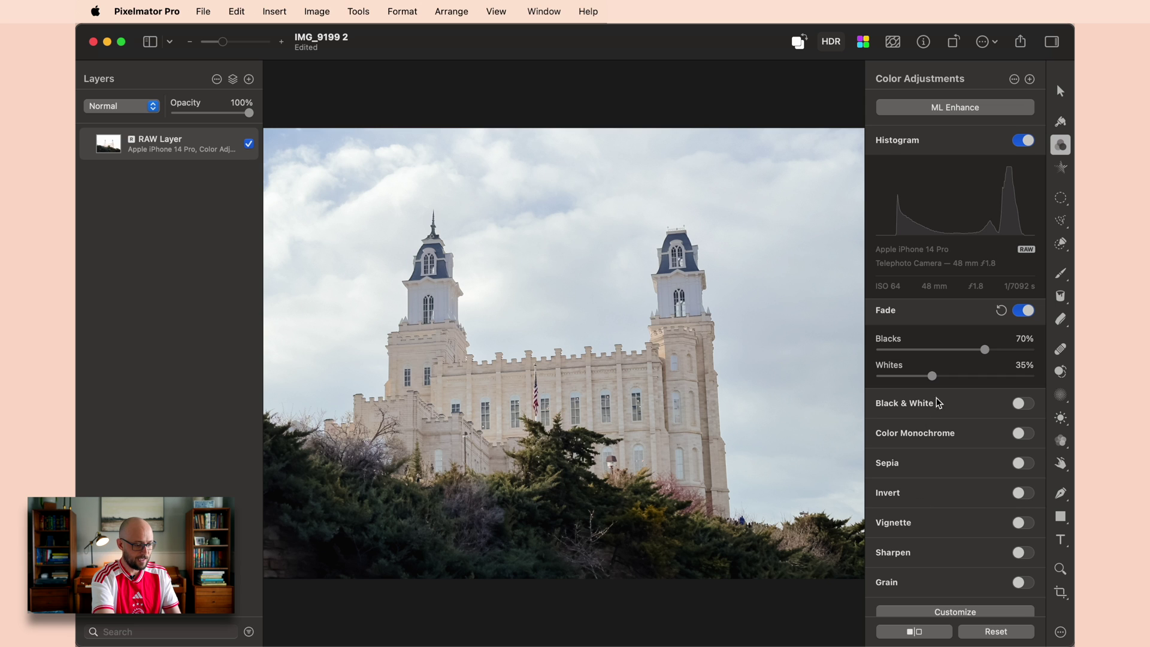
# Step: Turn on Black & White and, after trying brighter and darker tones, enter Tone 0%
pyautogui.click(1029, 405)
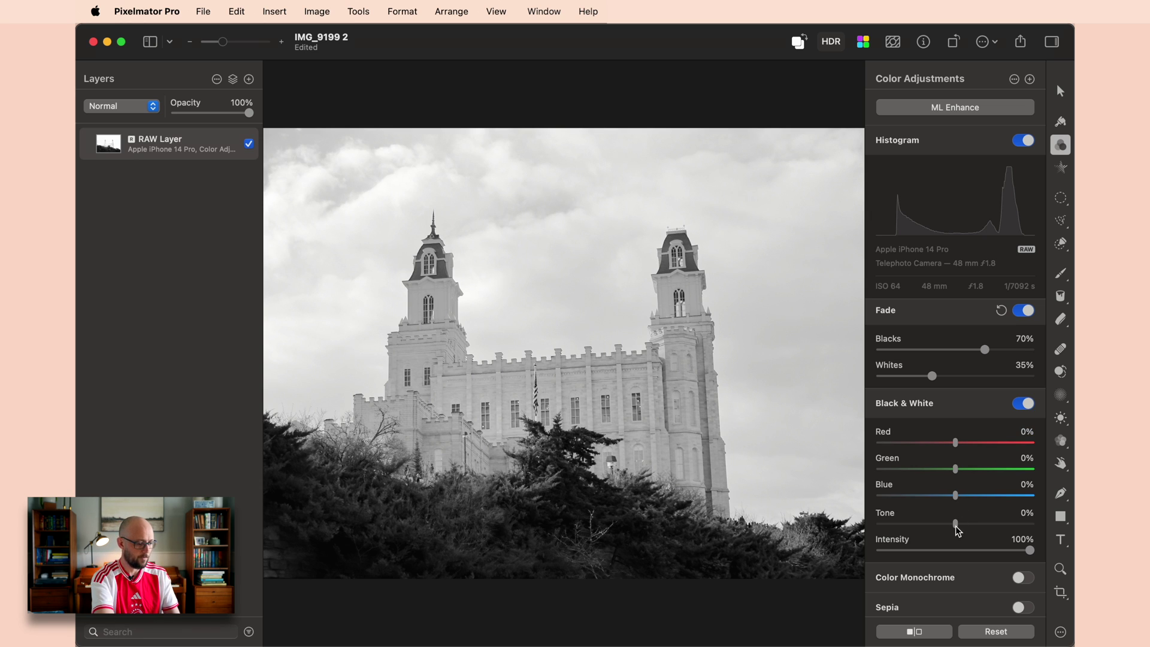
pyautogui.moveTo(959, 526)
pyautogui.mouseDown()
pyautogui.moveTo(1039, 521)
pyautogui.moveTo(974, 523)
pyautogui.mouseUp()
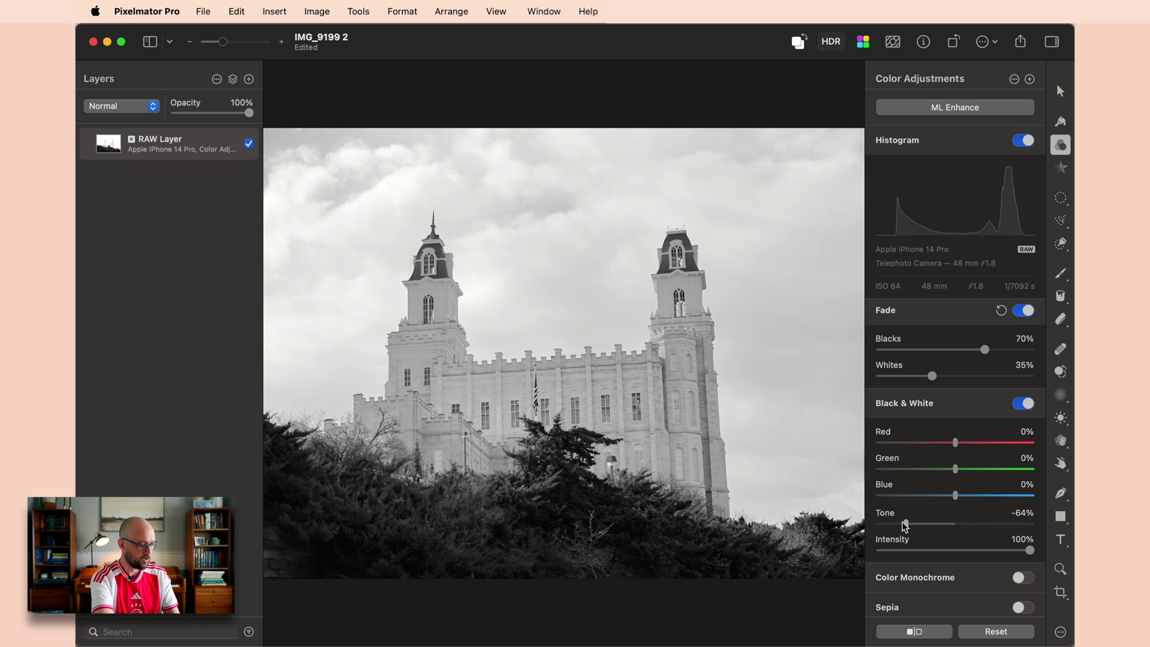
pyautogui.moveTo(900, 524); pyautogui.dragTo(829, 521)
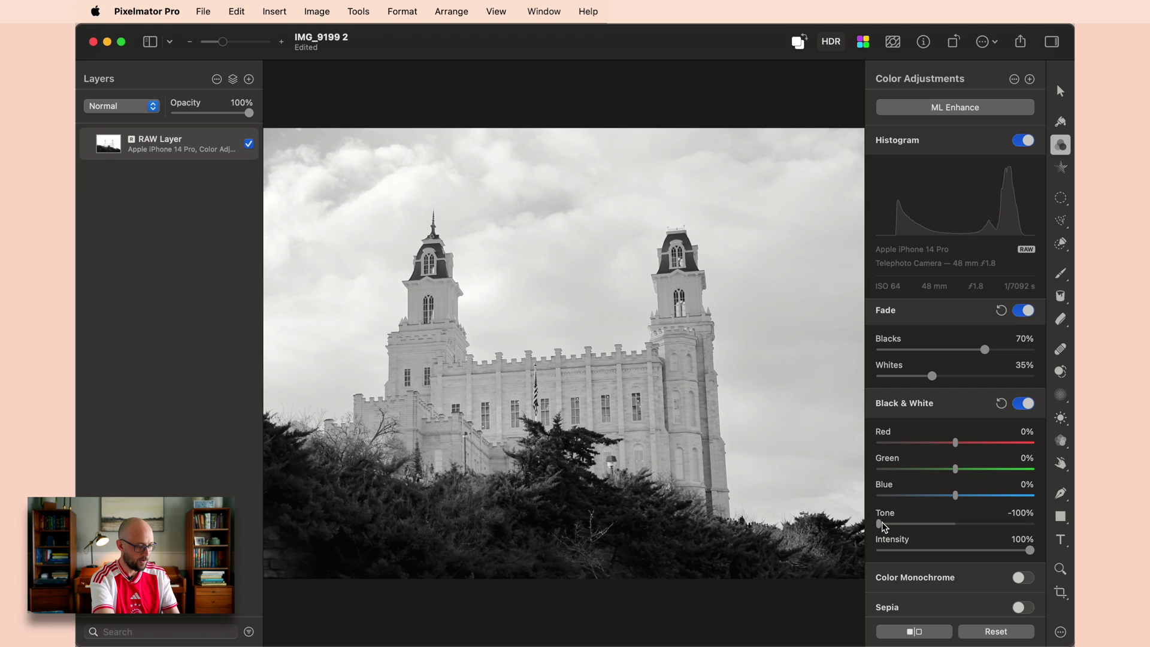
pyautogui.moveTo(918, 522); pyautogui.dragTo(954, 529)
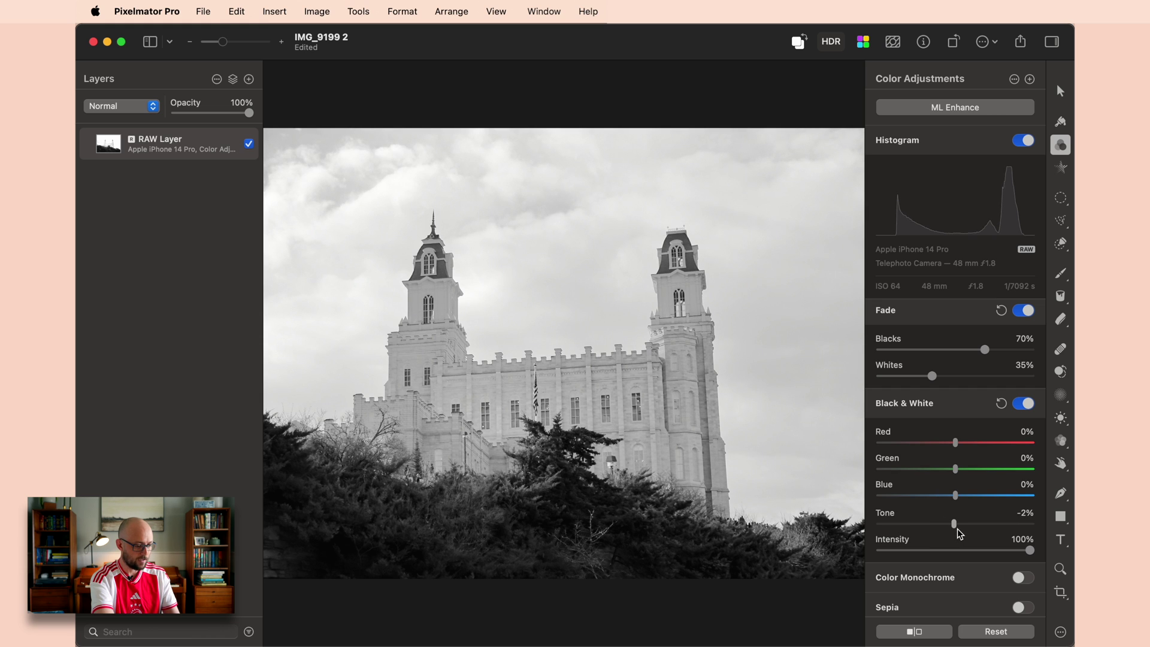
pyautogui.click(1022, 513)
pyautogui.write('0')
pyautogui.press('Return')
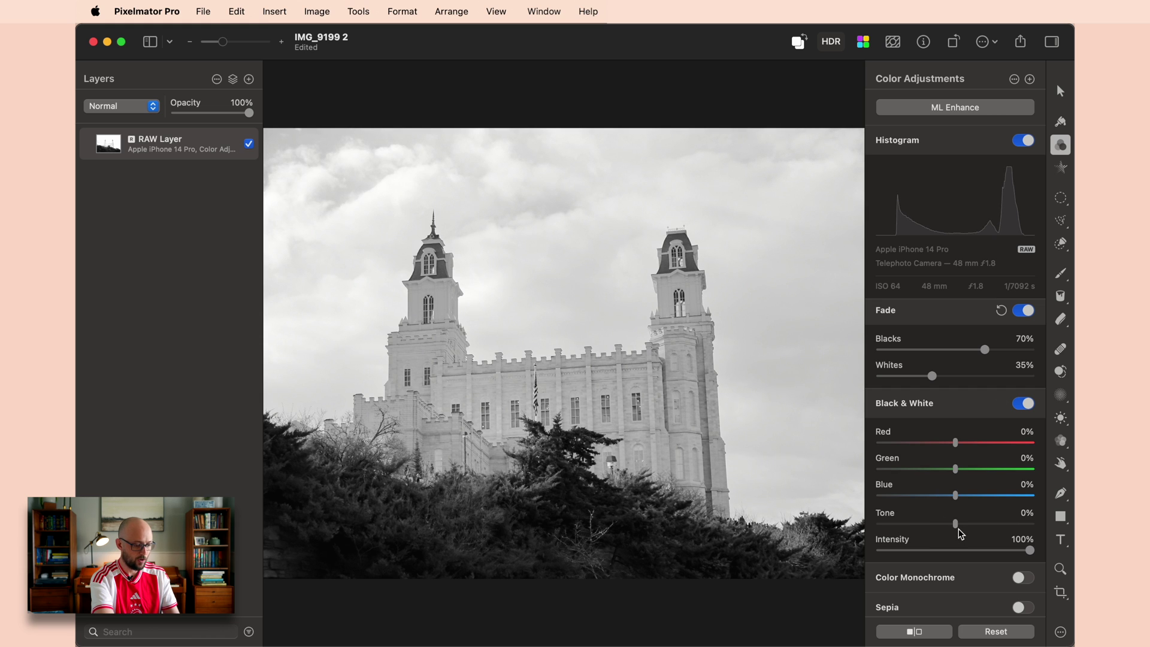
pyautogui.click(1004, 502)
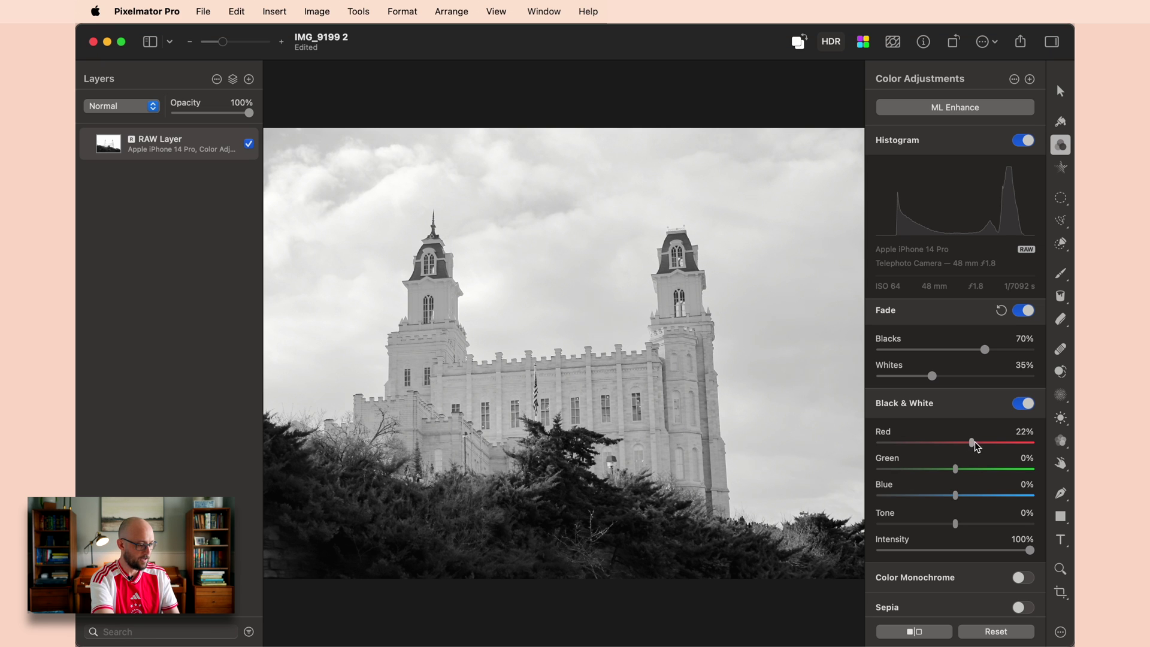
# Step: Mix the black and white channels to Green -100% and Blue 100%, testing Red values
pyautogui.moveTo(1023, 443); pyautogui.dragTo(992, 432)
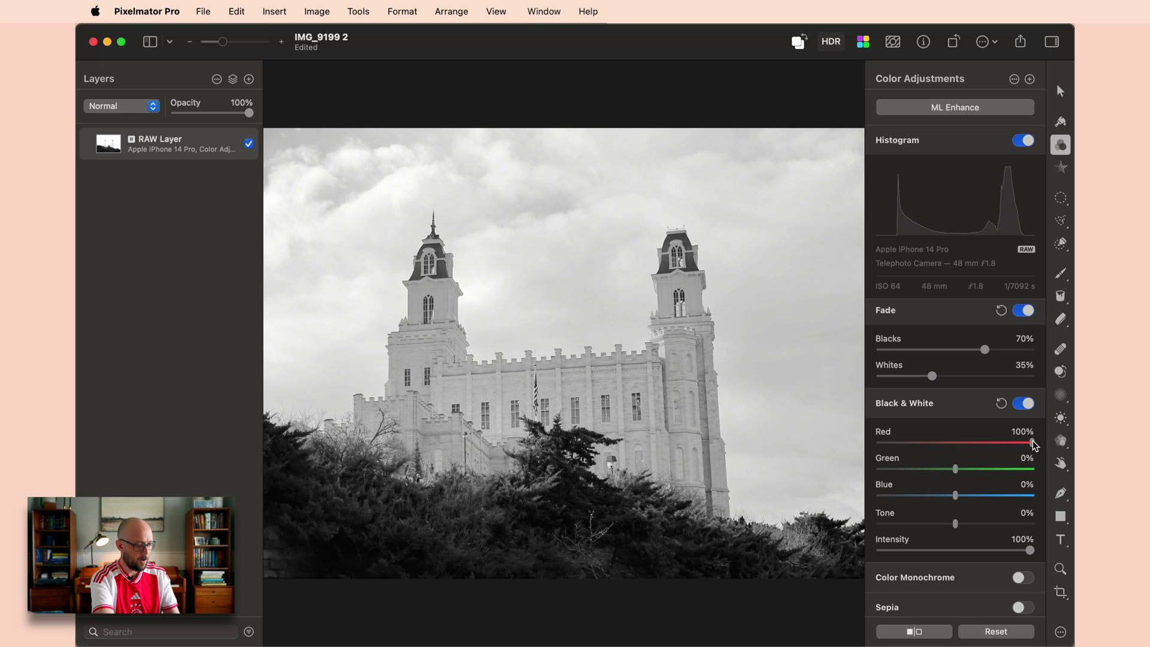
pyautogui.moveTo(1032, 441); pyautogui.dragTo(955, 449)
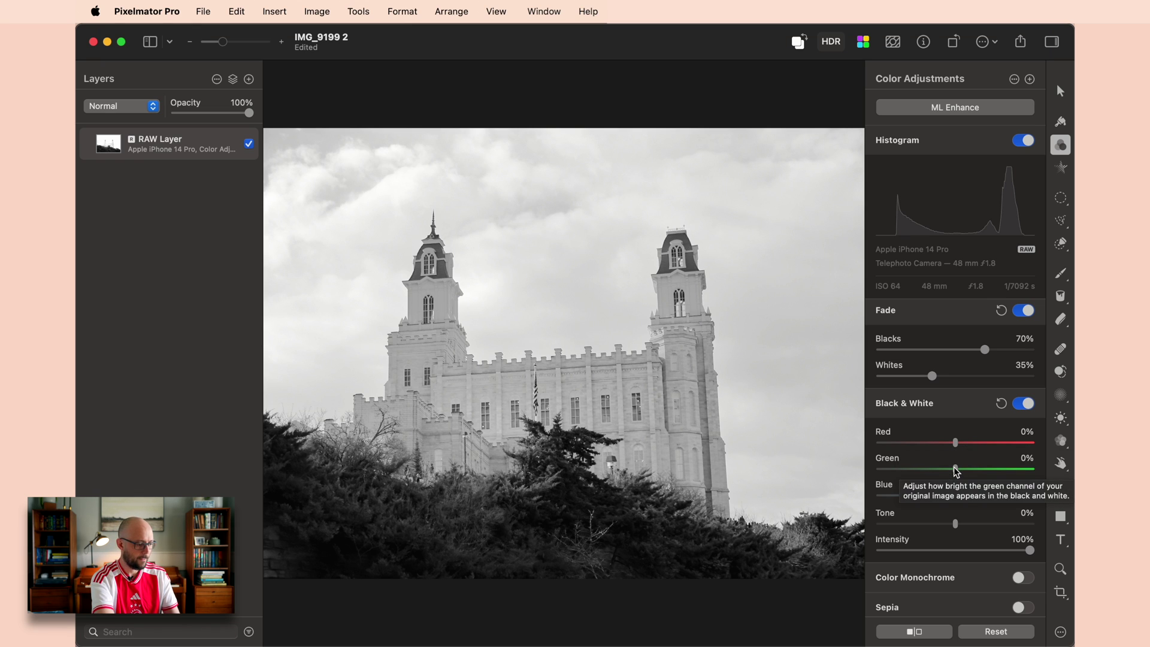
pyautogui.moveTo(957, 471); pyautogui.dragTo(862, 490)
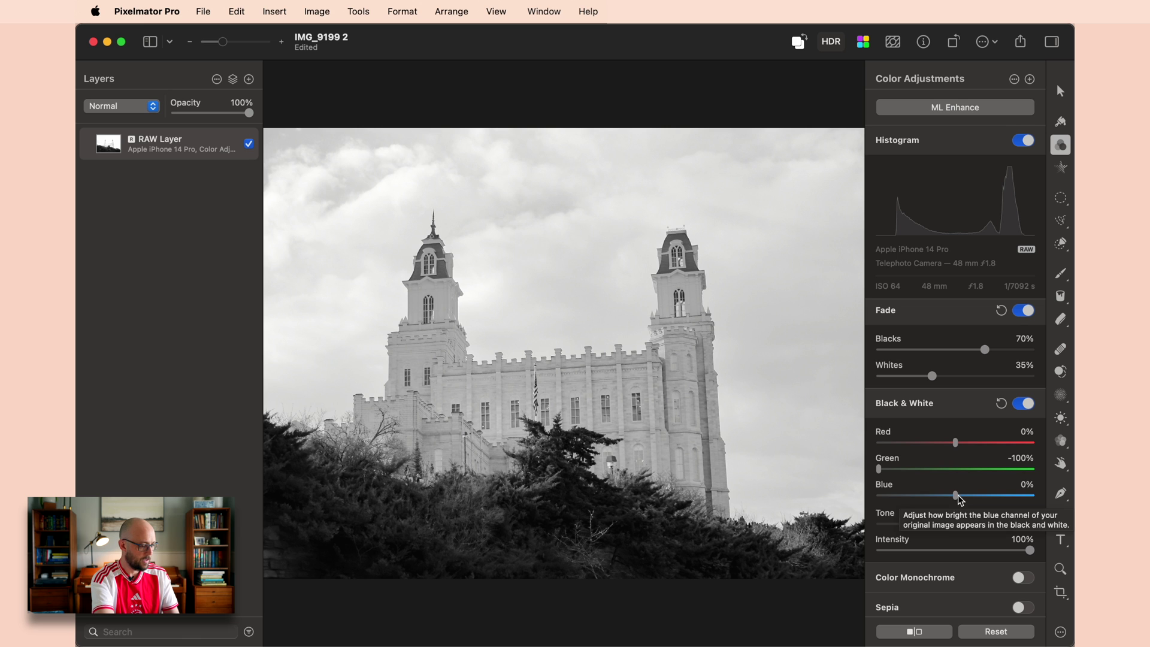
pyautogui.moveTo(957, 499); pyautogui.dragTo(1069, 502)
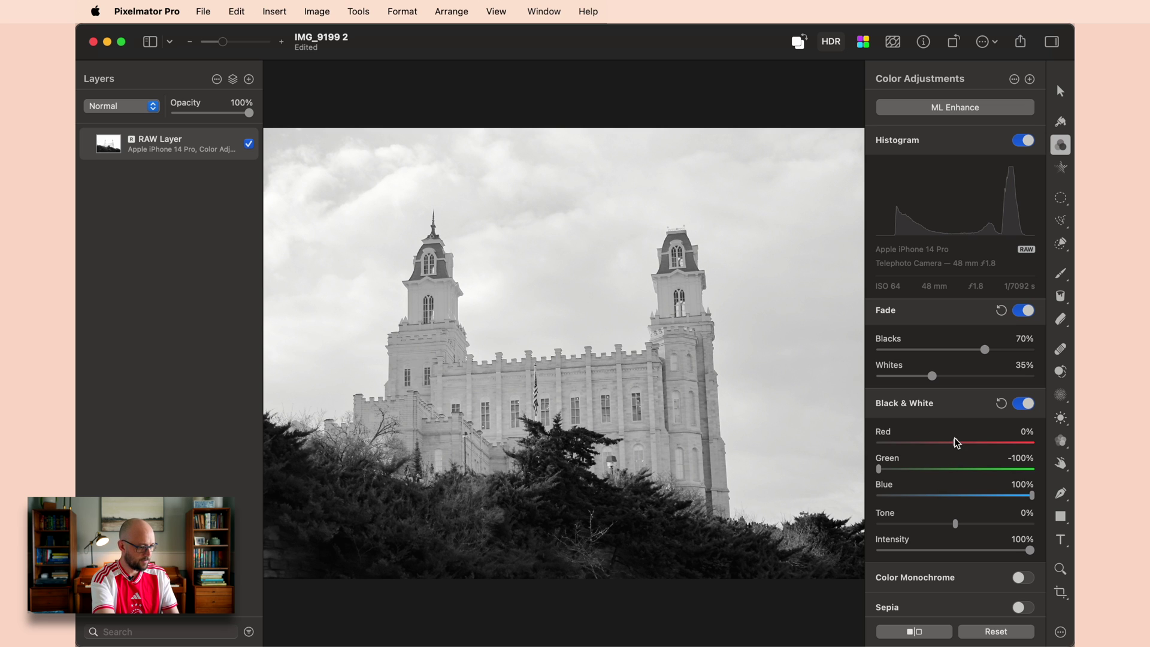
pyautogui.moveTo(955, 443); pyautogui.dragTo(824, 458)
# Step: Zoom in on the temple facade and set the black and white Red to -100%
pyautogui.press('super+plus')
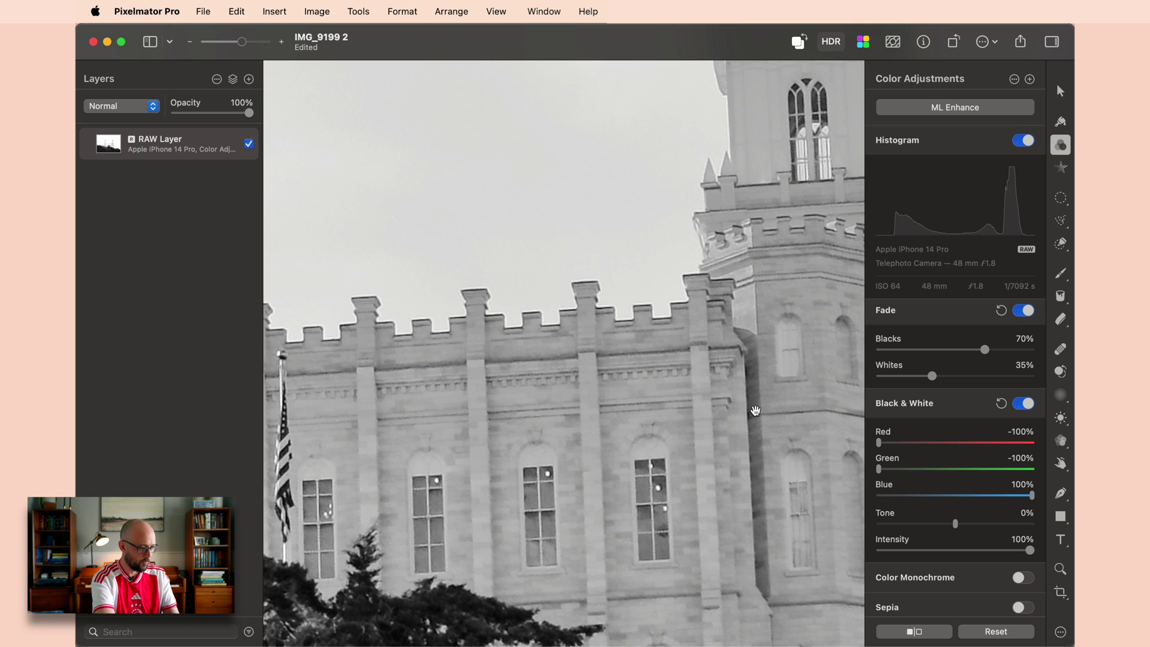
pyautogui.moveTo(887, 440); pyautogui.dragTo(843, 438)
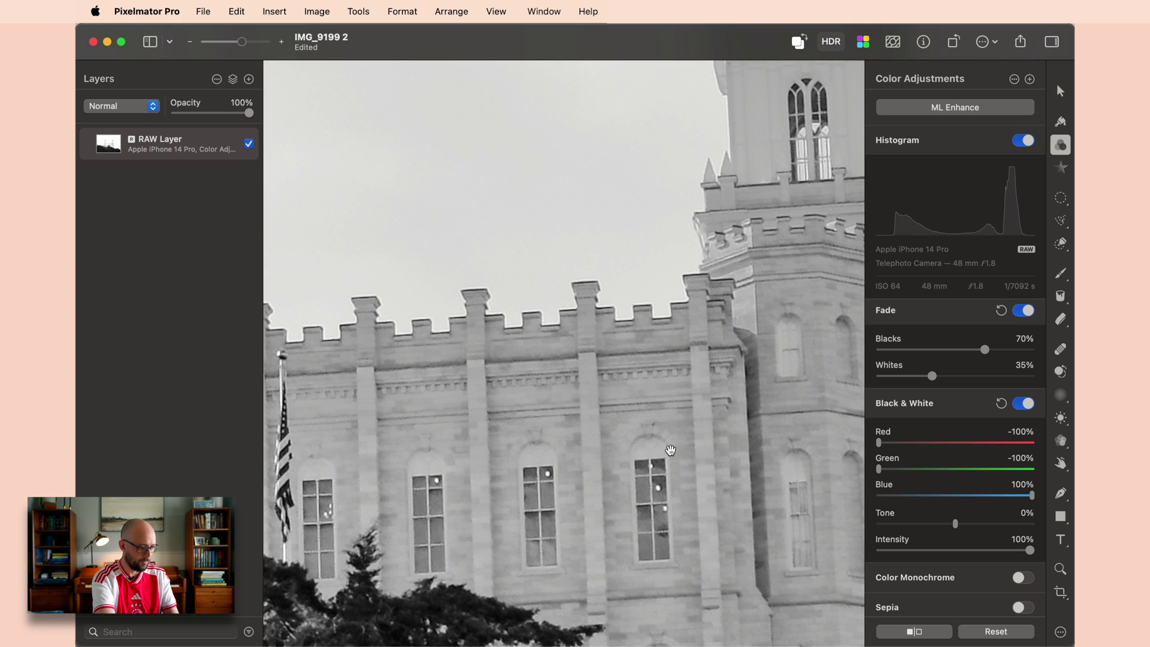
pyautogui.scroll(-2, 671, 449)
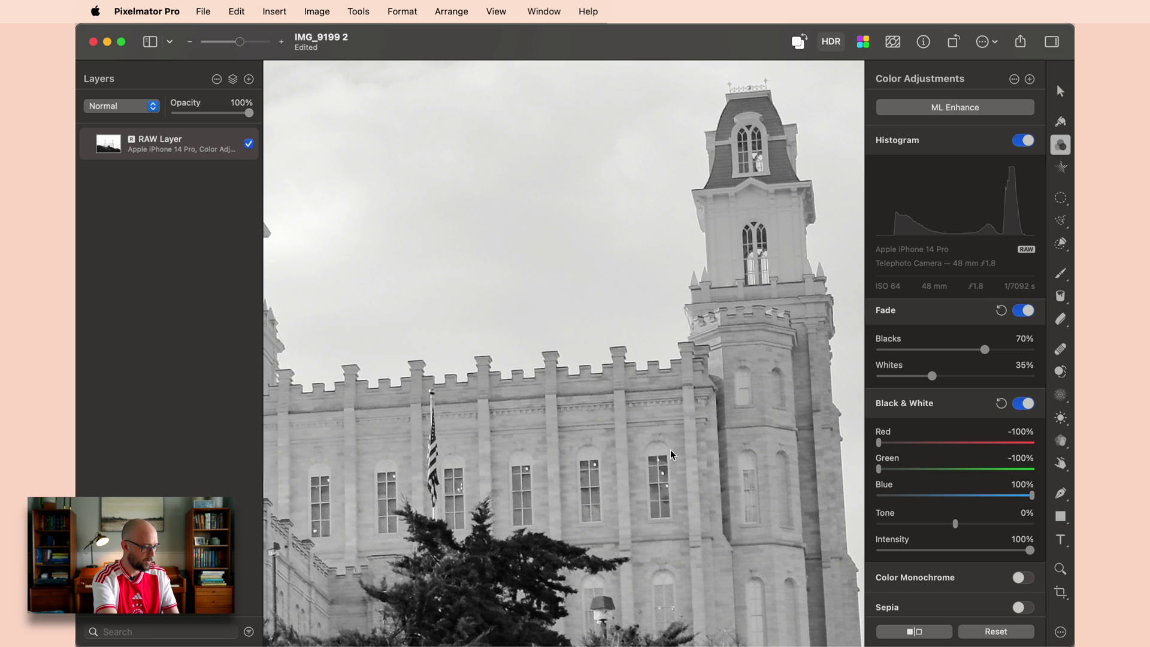
# Step: Fit the photo in view, set Tone to -100% and remove the Fade adjustment
pyautogui.press('super+0')
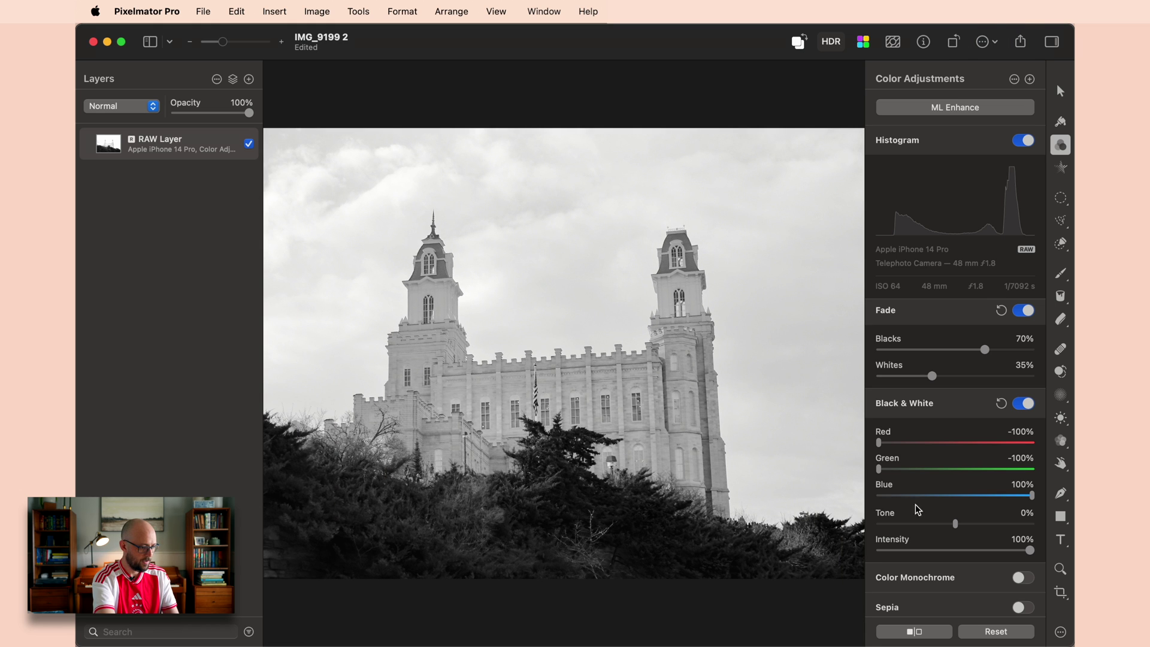
pyautogui.moveTo(956, 525); pyautogui.dragTo(801, 528)
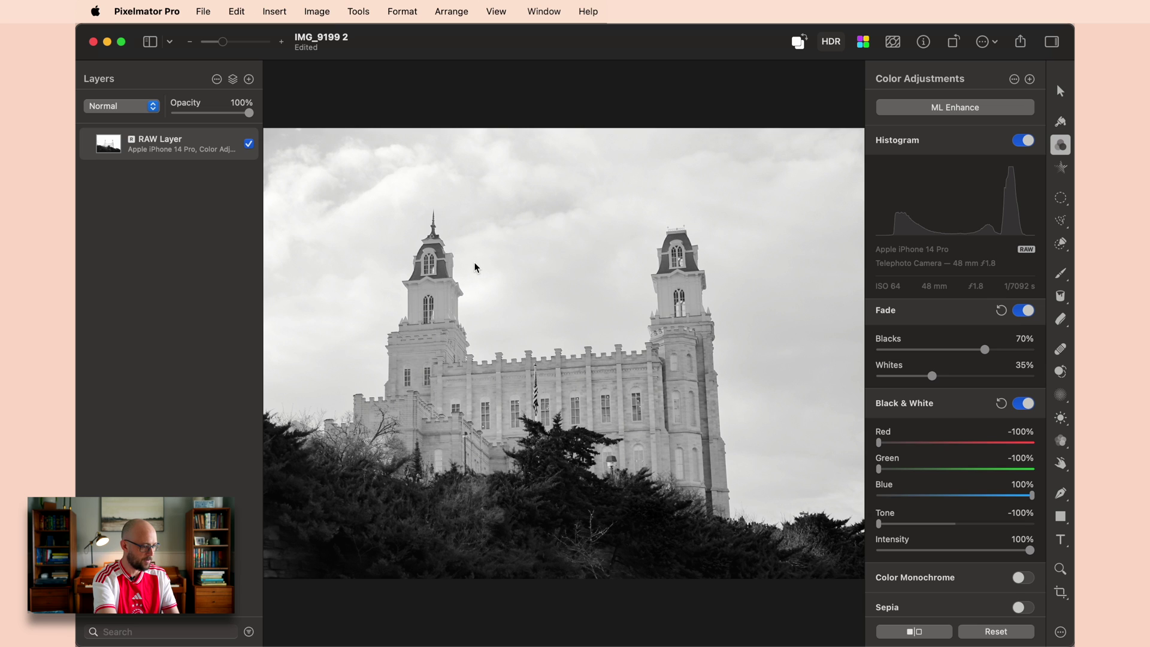
pyautogui.press('super+z')
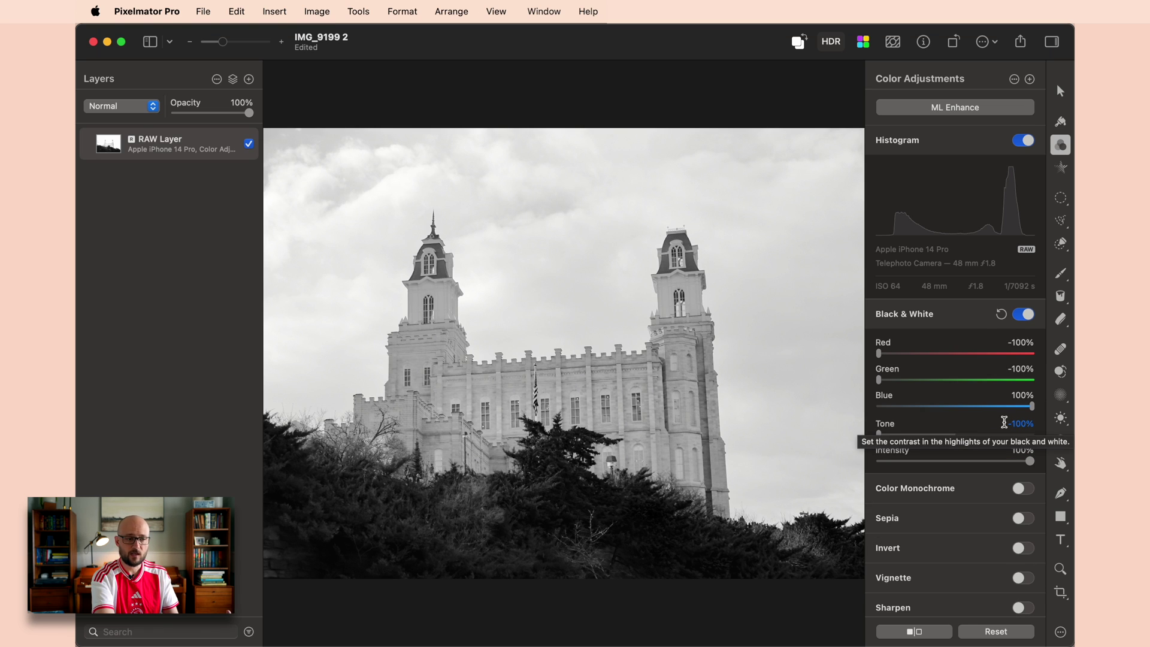
# Step: Switch off Black & White and add a Vignette, testing lighter and darker exposures
pyautogui.click(1023, 314)
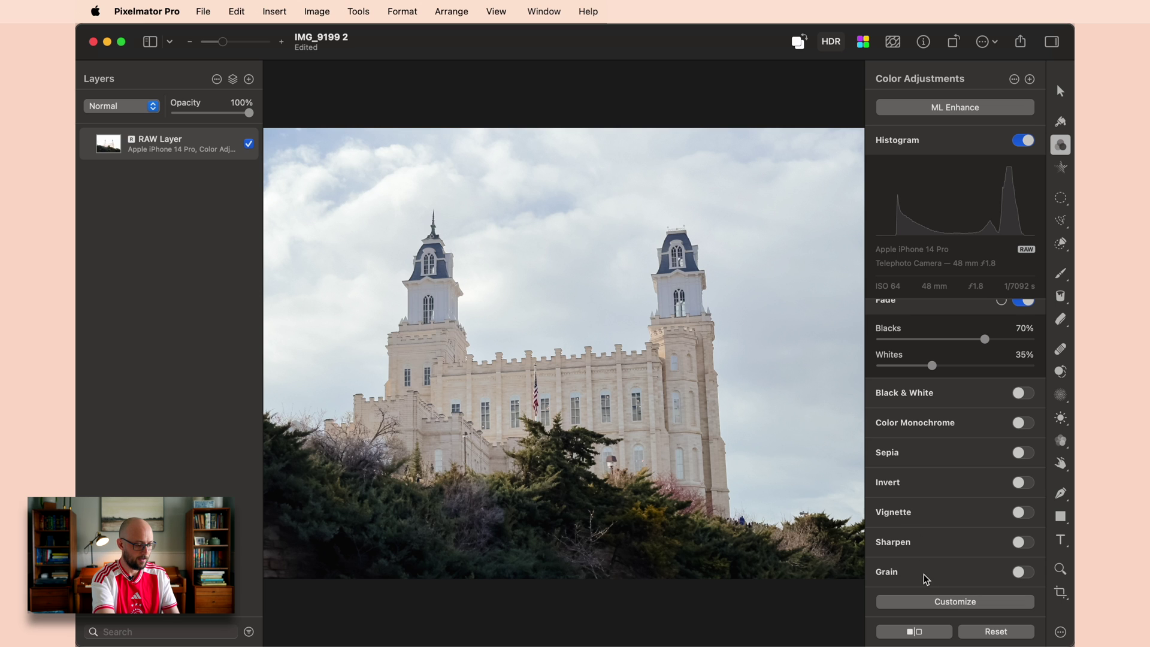
pyautogui.click(1025, 512)
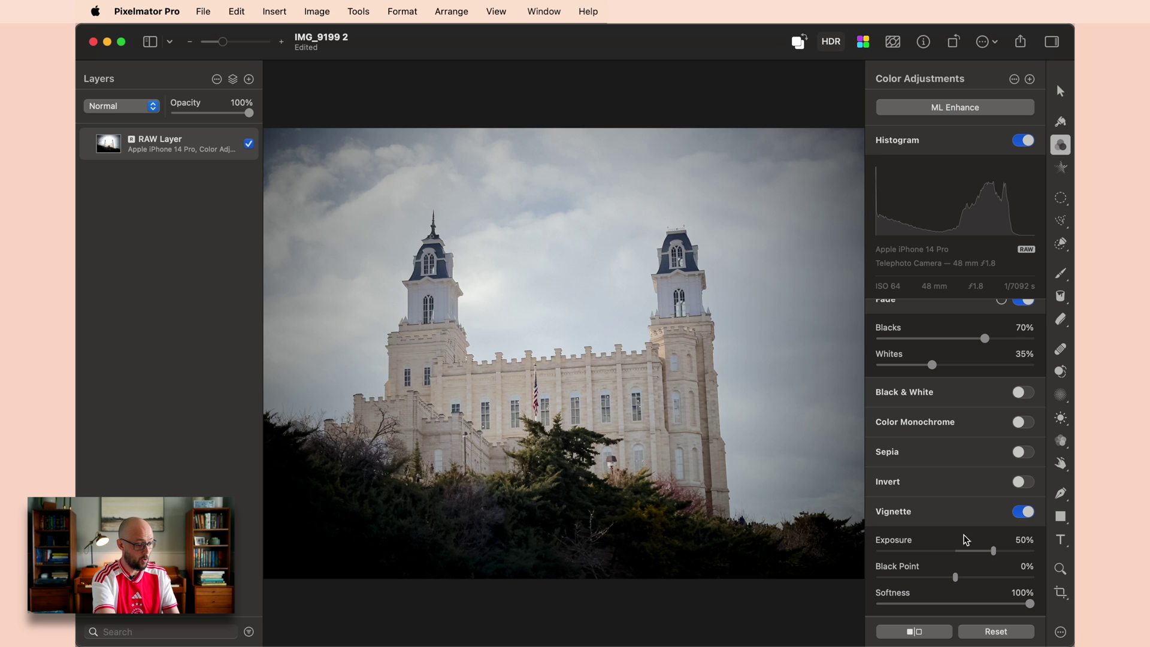
pyautogui.moveTo(993, 551); pyautogui.dragTo(866, 559)
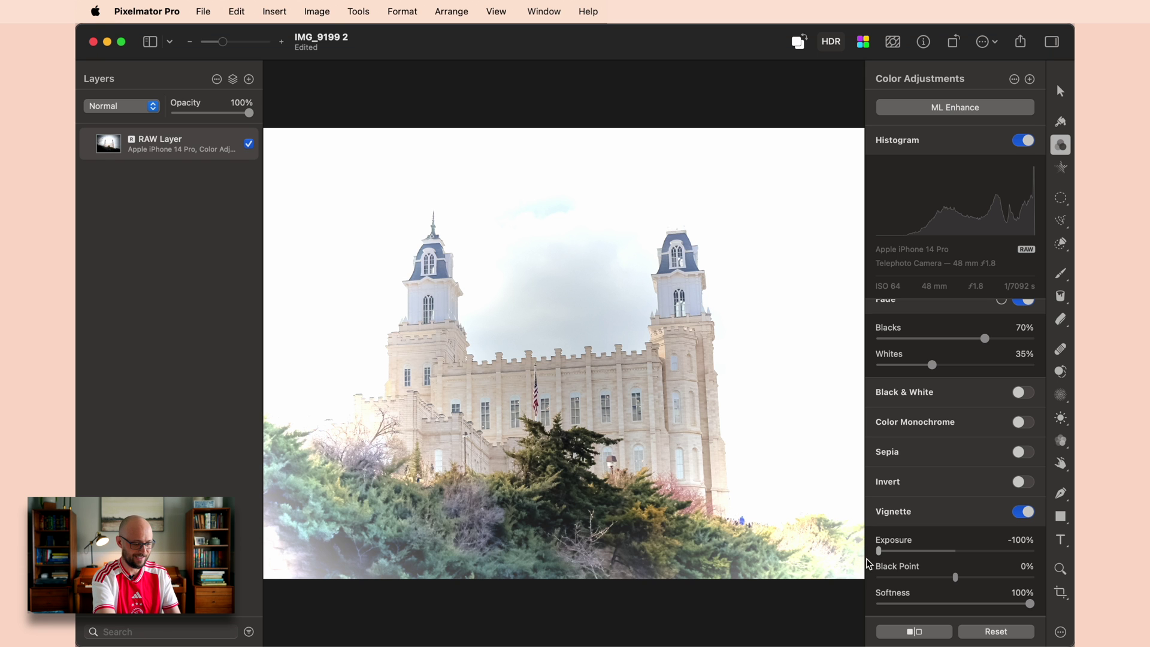
pyautogui.moveTo(878, 550); pyautogui.dragTo(971, 547)
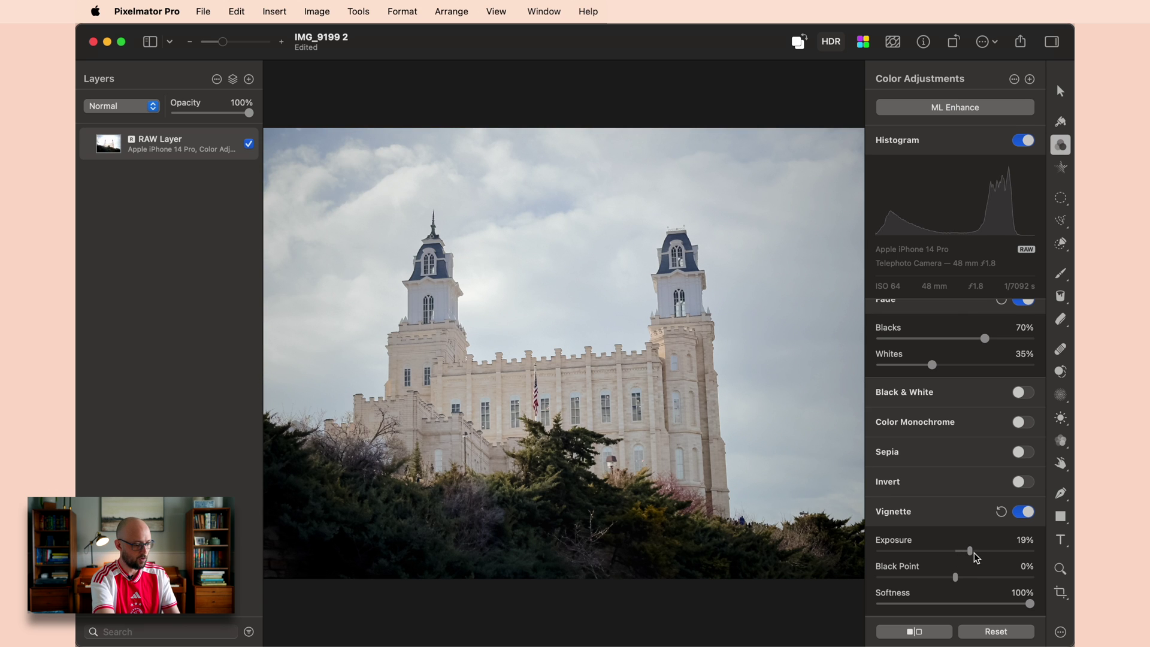
pyautogui.moveTo(973, 552)
pyautogui.mouseDown()
pyautogui.moveTo(1044, 552)
pyautogui.moveTo(957, 557)
pyautogui.moveTo(966, 554)
pyautogui.moveTo(968, 578)
pyautogui.moveTo(1035, 578)
pyautogui.moveTo(962, 566)
pyautogui.moveTo(971, 564)
pyautogui.mouseUp()
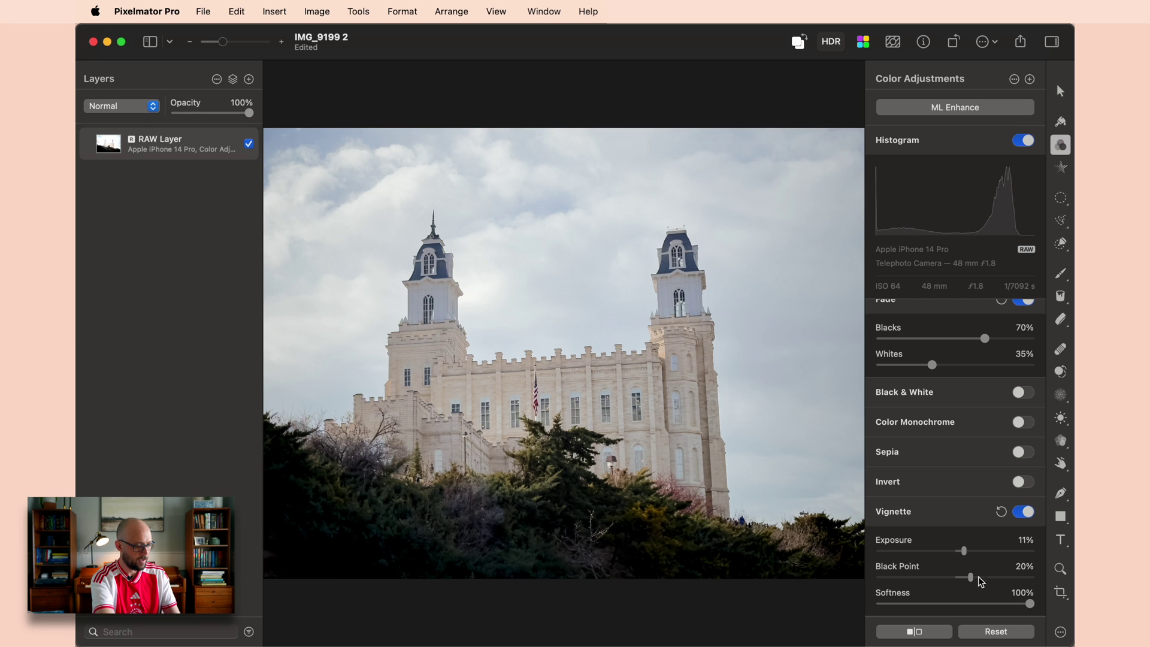
# Step: Set the vignette to Black Point 22%, Softness 100% and Exposure 23%
pyautogui.moveTo(973, 577); pyautogui.dragTo(967, 579)
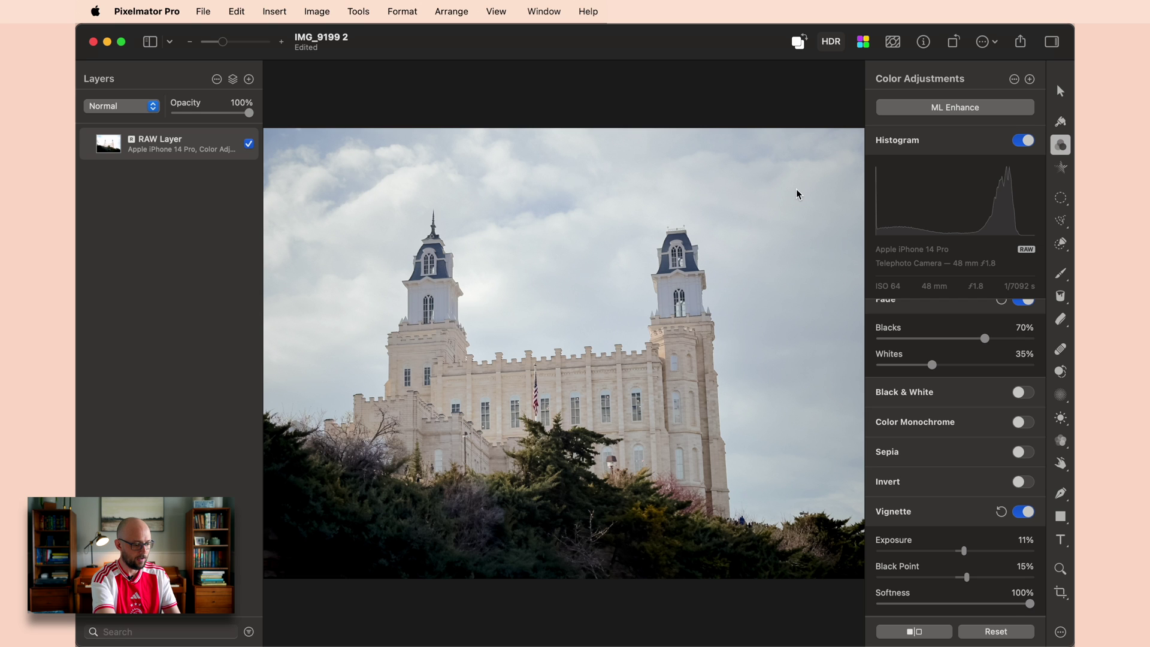
pyautogui.moveTo(973, 579)
pyautogui.mouseDown()
pyautogui.moveTo(1001, 574)
pyautogui.moveTo(973, 579)
pyautogui.mouseUp()
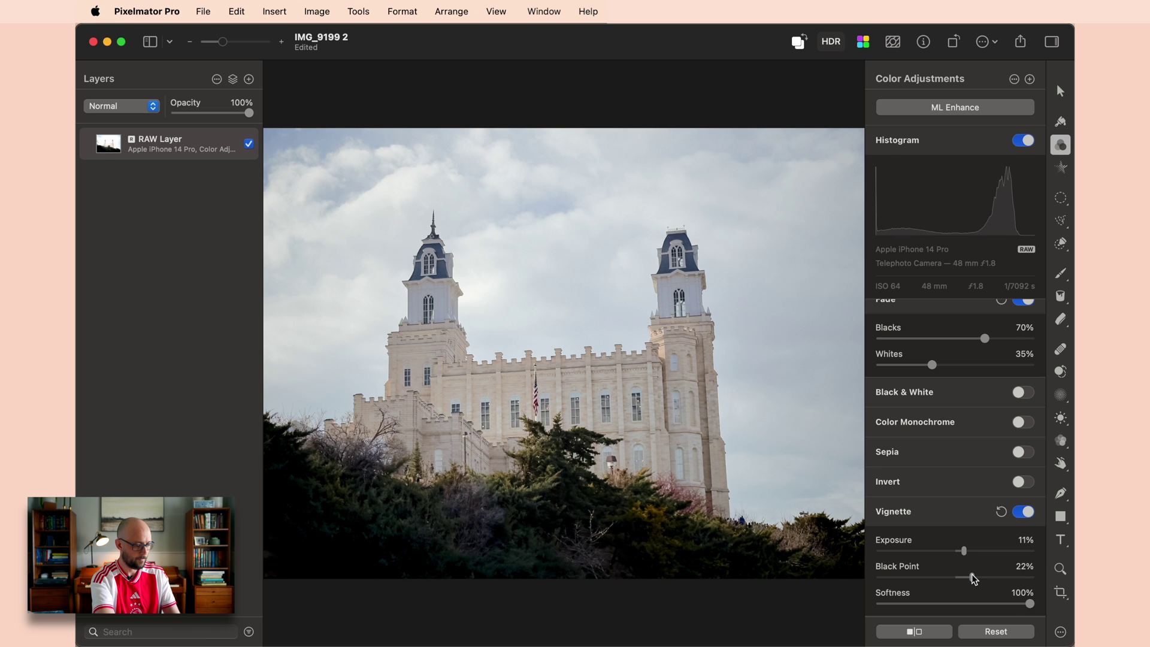
pyautogui.moveTo(1029, 605); pyautogui.dragTo(865, 604)
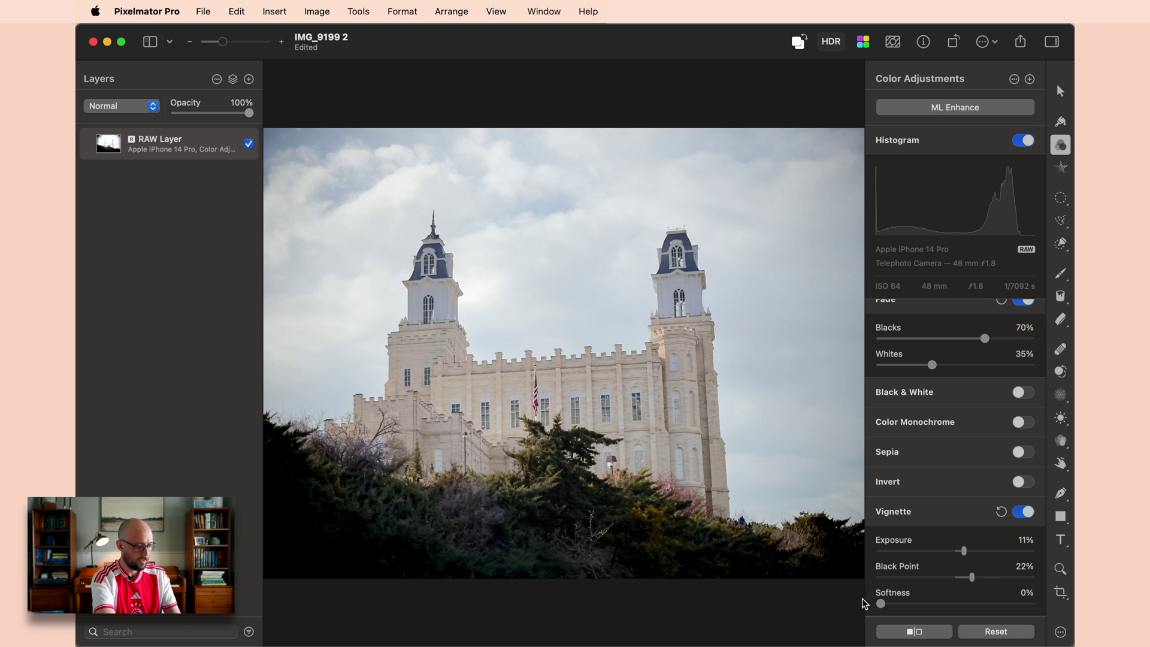
pyautogui.moveTo(972, 551); pyautogui.dragTo(1044, 547)
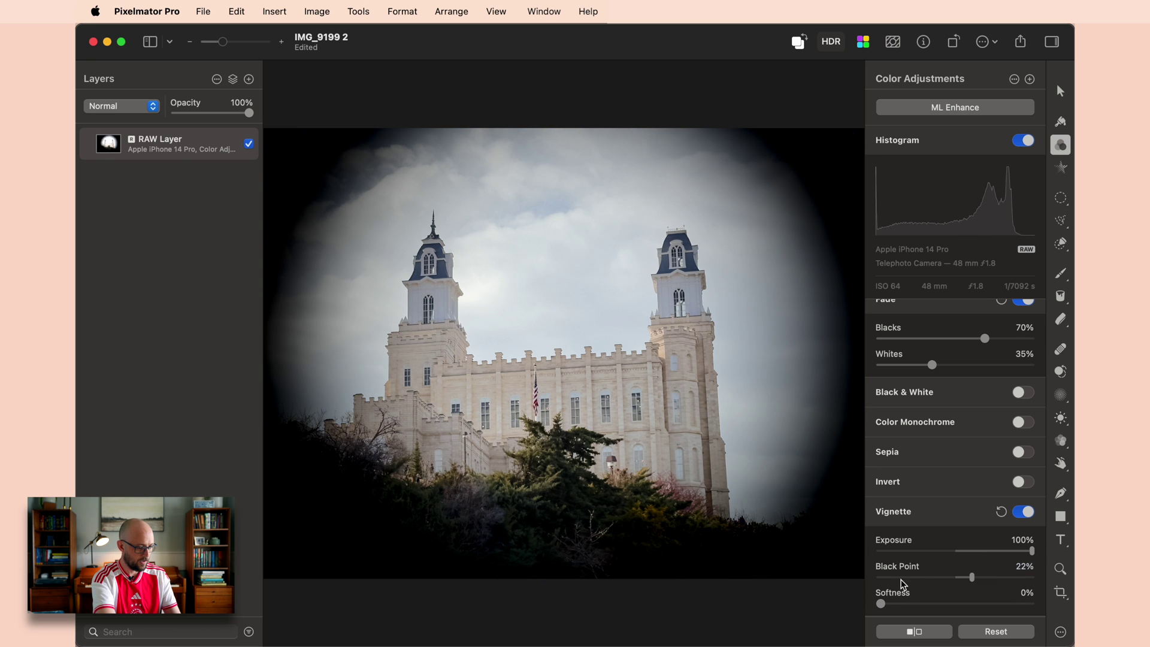
pyautogui.moveTo(881, 604); pyautogui.dragTo(1031, 604)
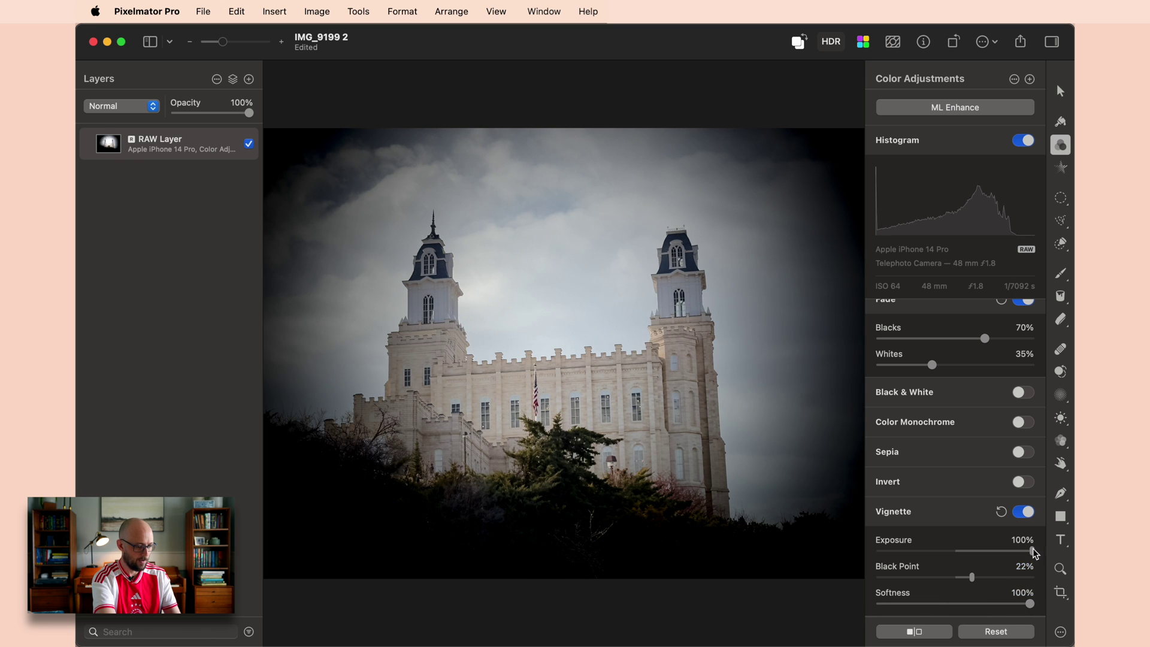
pyautogui.moveTo(1031, 548); pyautogui.dragTo(972, 557)
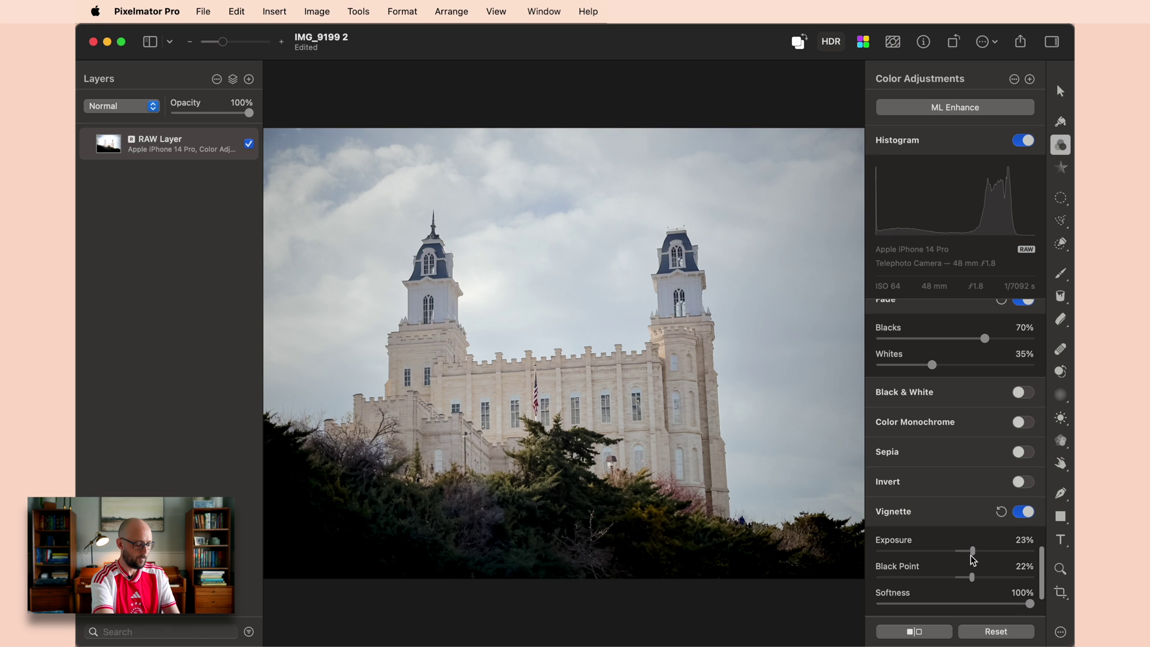
pyautogui.scroll(-3, 973, 561)
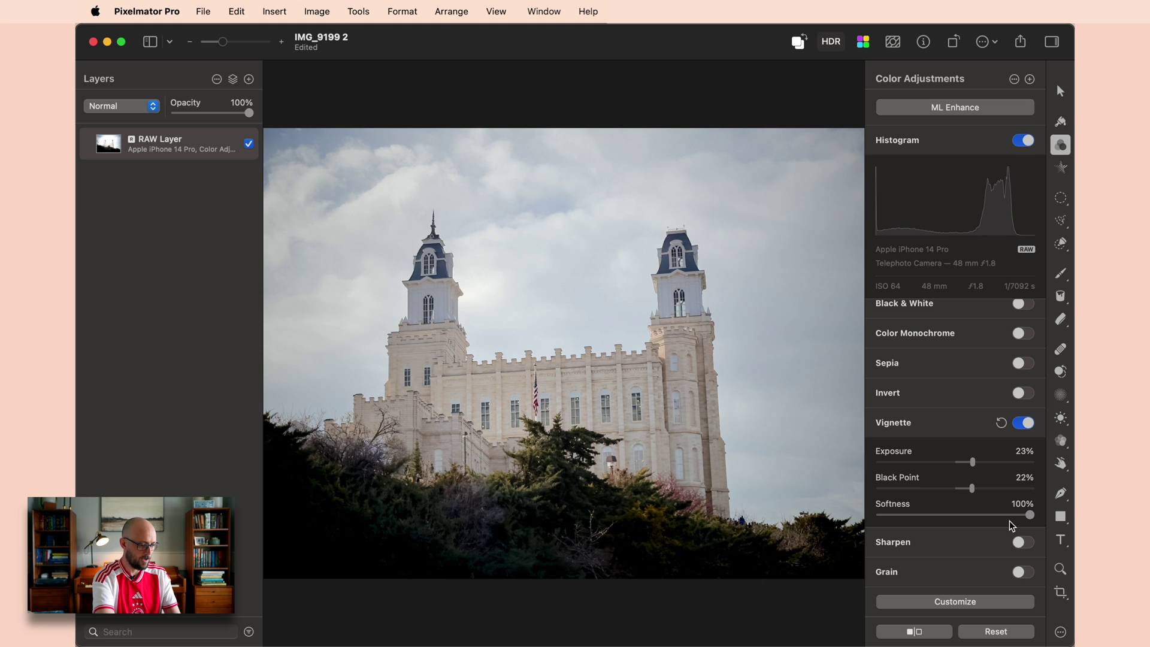
# Step: Enable Sharpen, raise Intensity to 200% and test widening the Radius
pyautogui.click(1026, 543)
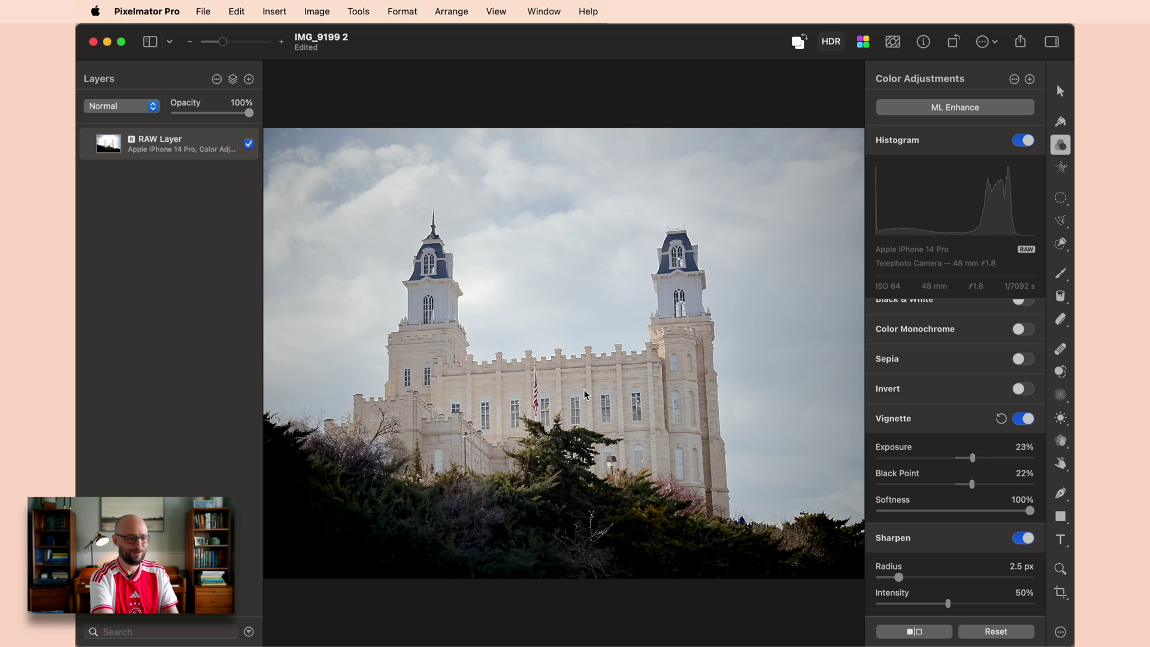
pyautogui.scroll(8, 545, 365)
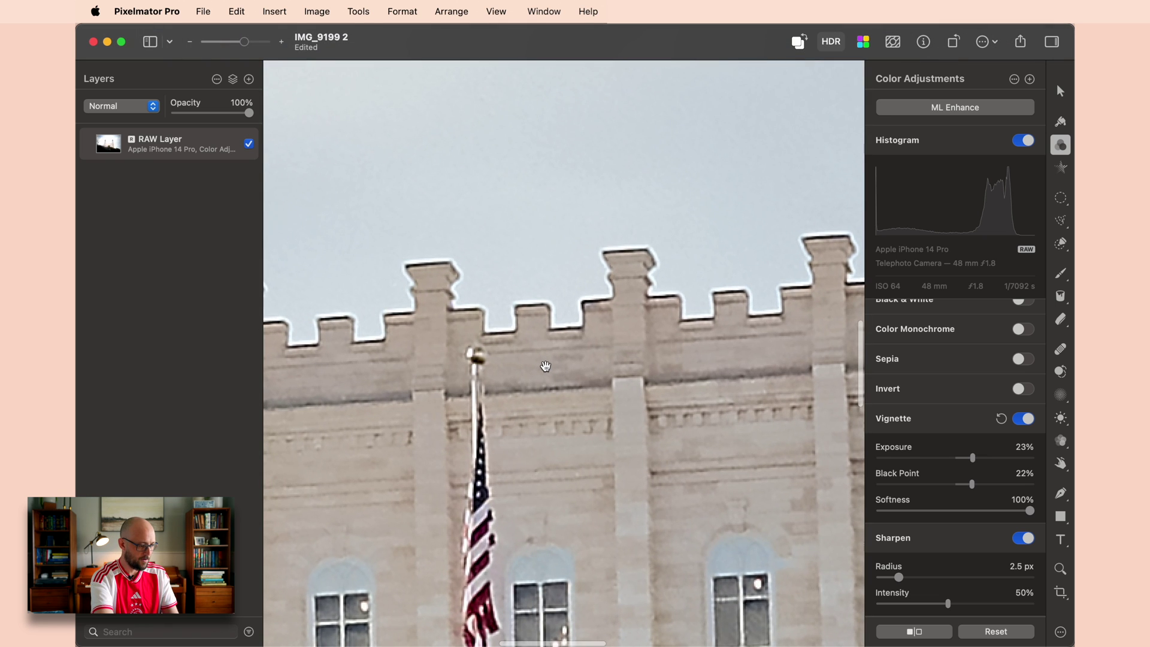
pyautogui.scroll(-5, 546, 366)
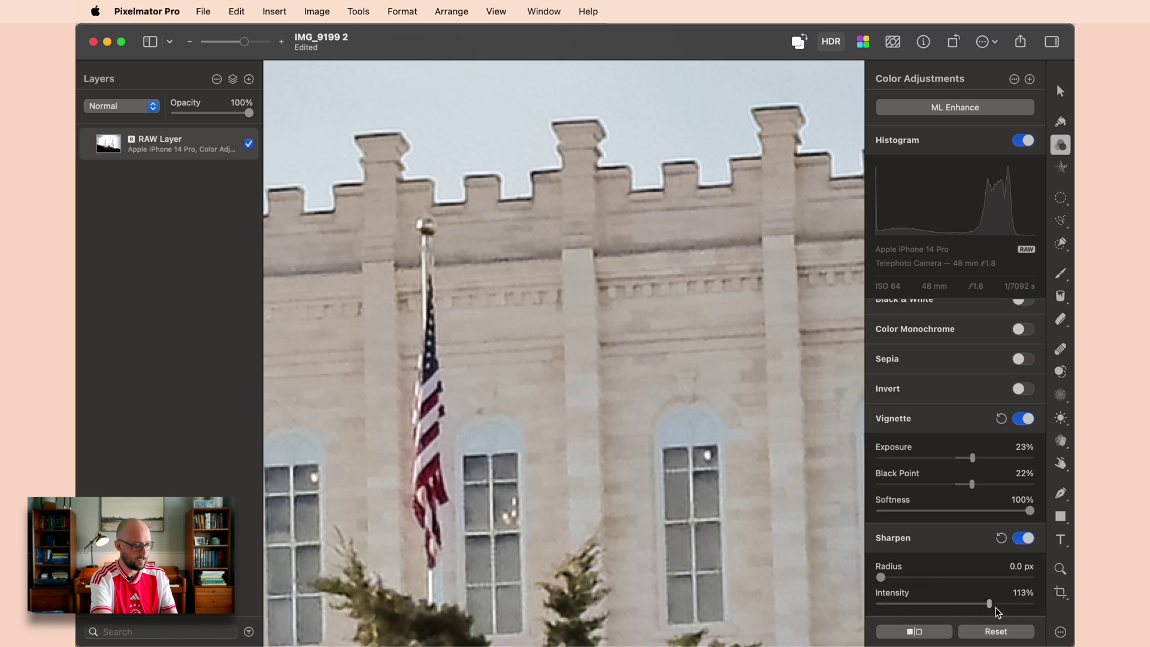
pyautogui.moveTo(1001, 609); pyautogui.dragTo(1033, 611)
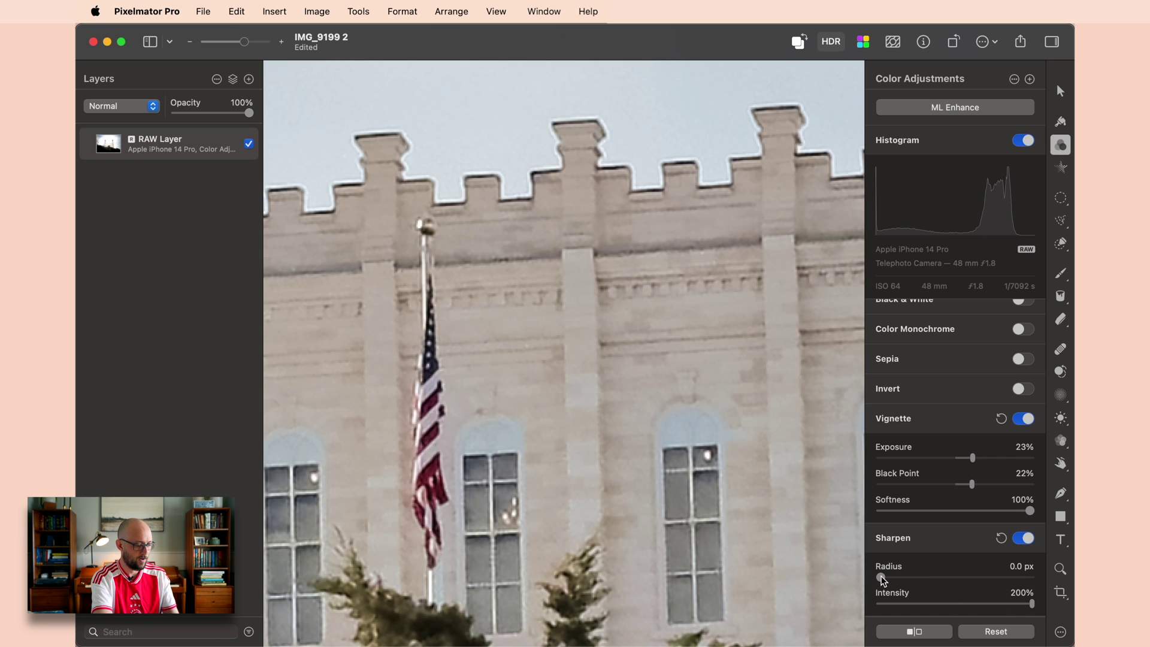
pyautogui.moveTo(882, 578); pyautogui.dragTo(911, 577)
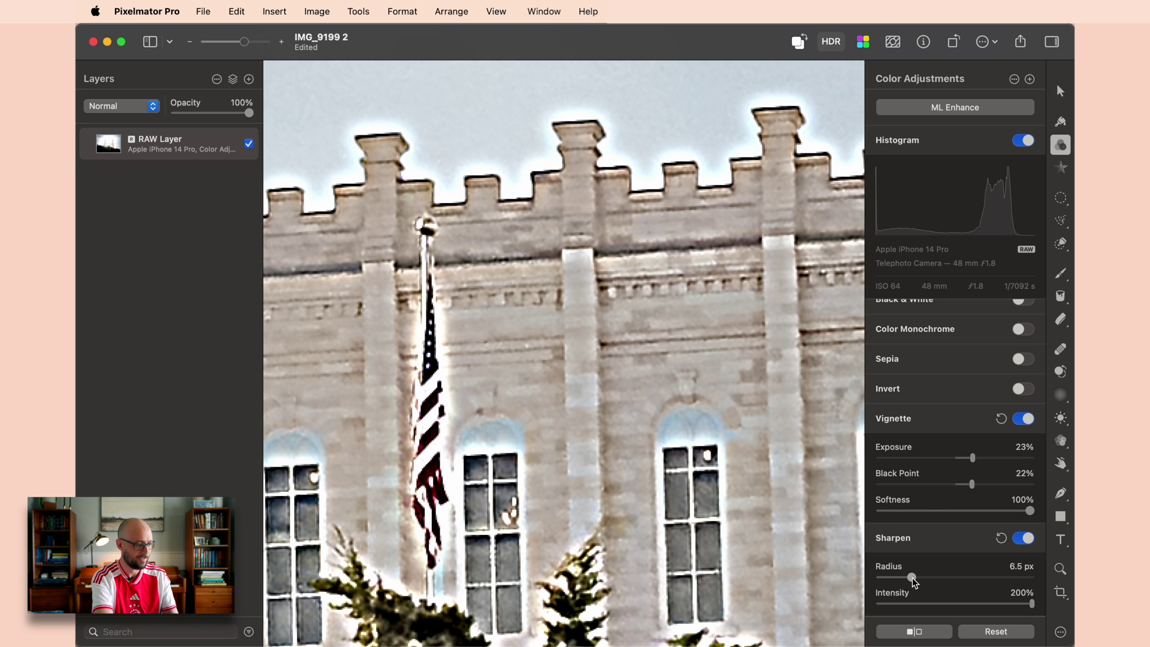
pyautogui.moveTo(913, 578); pyautogui.dragTo(952, 578)
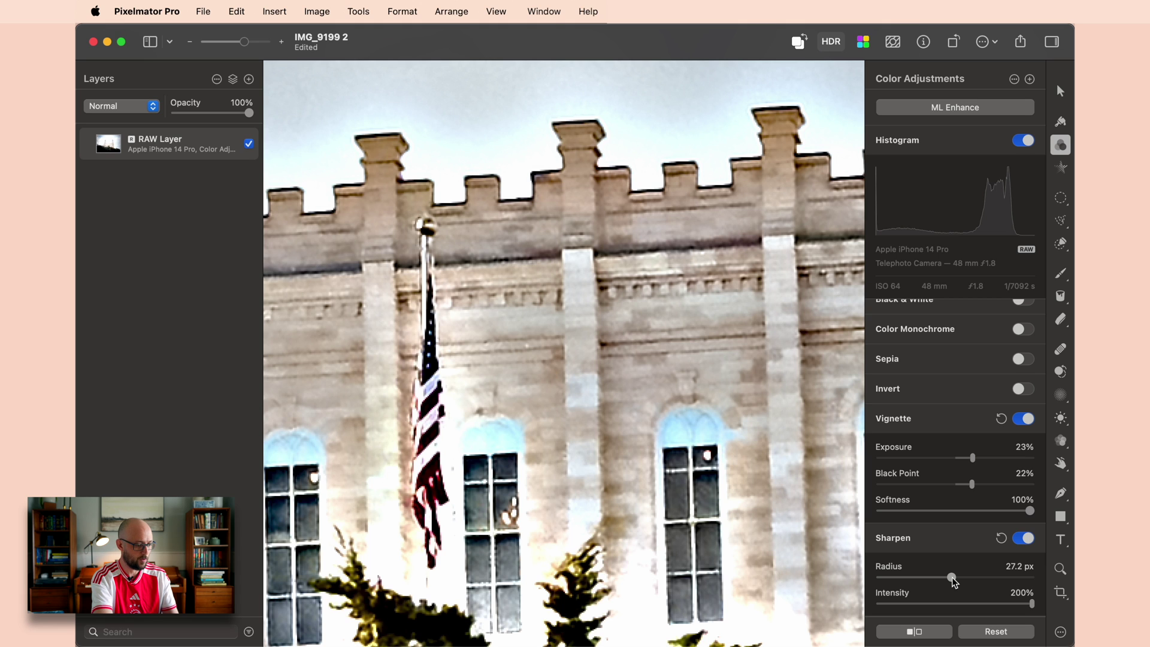
pyautogui.moveTo(951, 577); pyautogui.dragTo(898, 572)
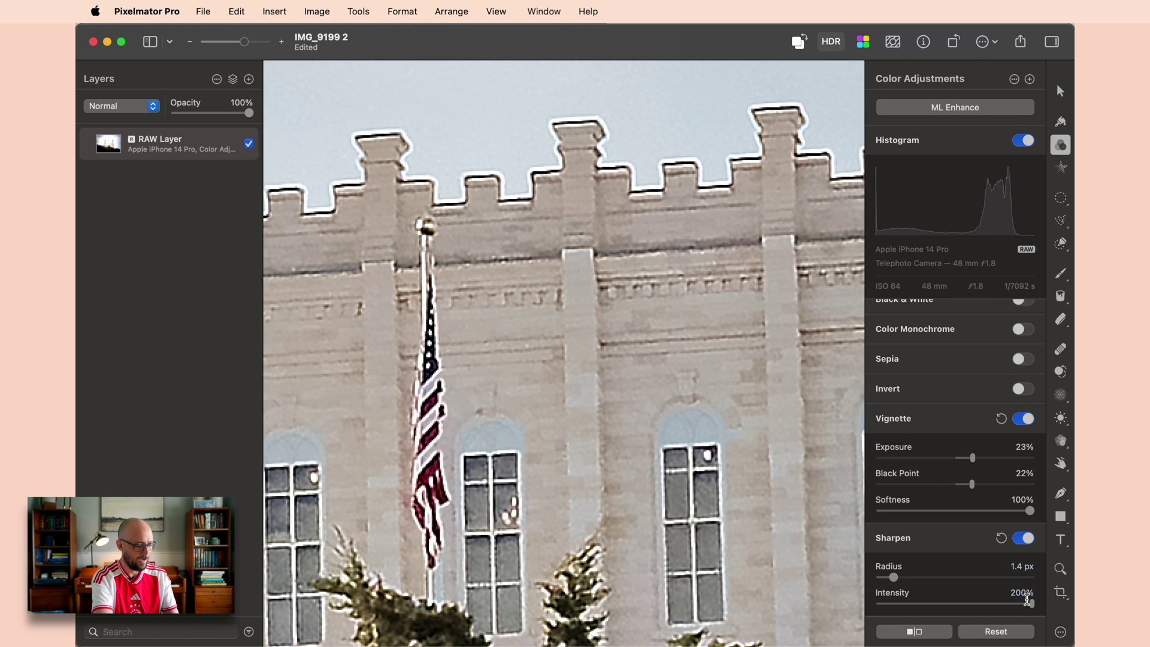
# Step: Settle Sharpen at Radius 14.8 px and Intensity 37%, undoing the 100 px and 72% tests
pyautogui.moveTo(1031, 604); pyautogui.dragTo(939, 605)
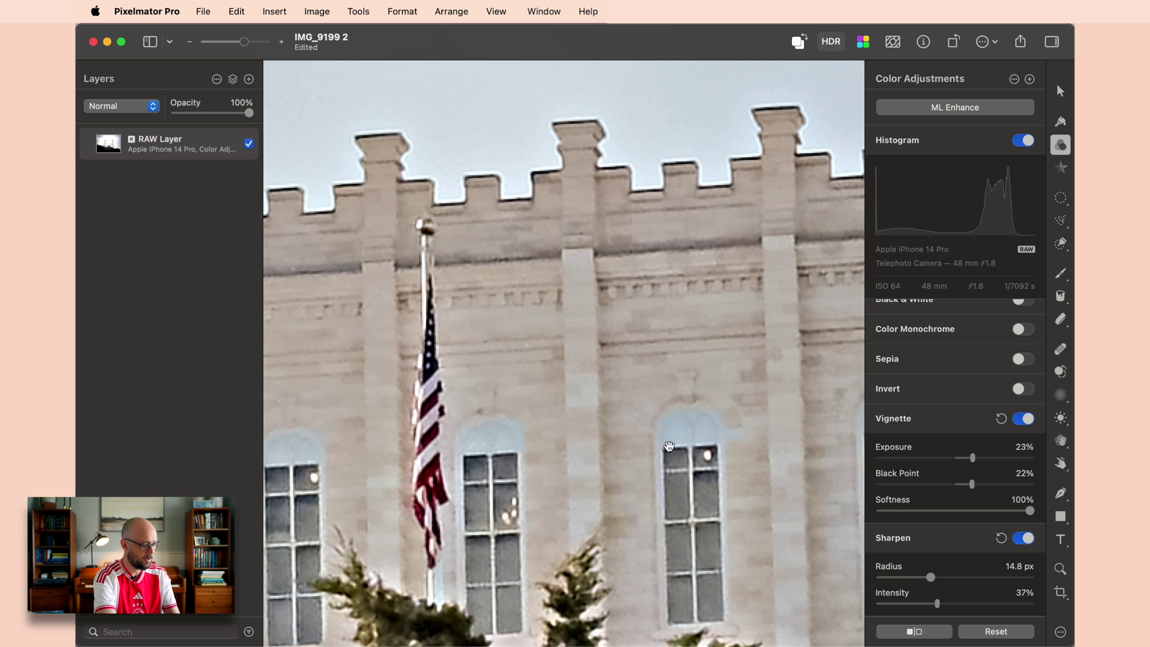
pyautogui.scroll(-10, 669, 447)
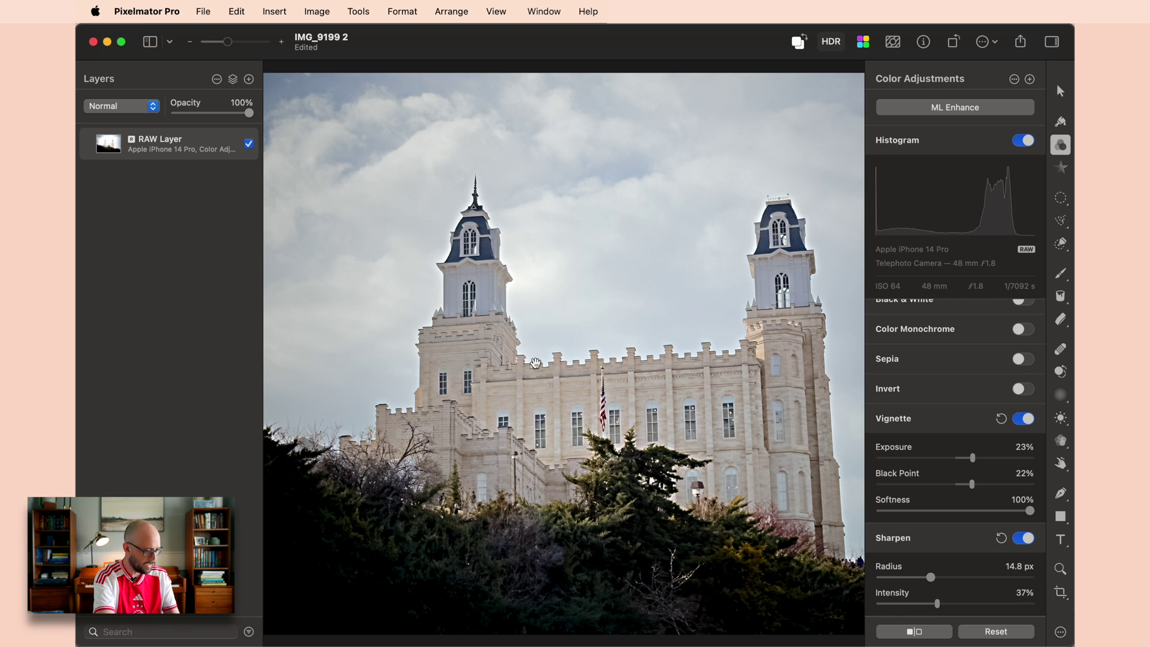
pyautogui.scroll(10, 398, 386)
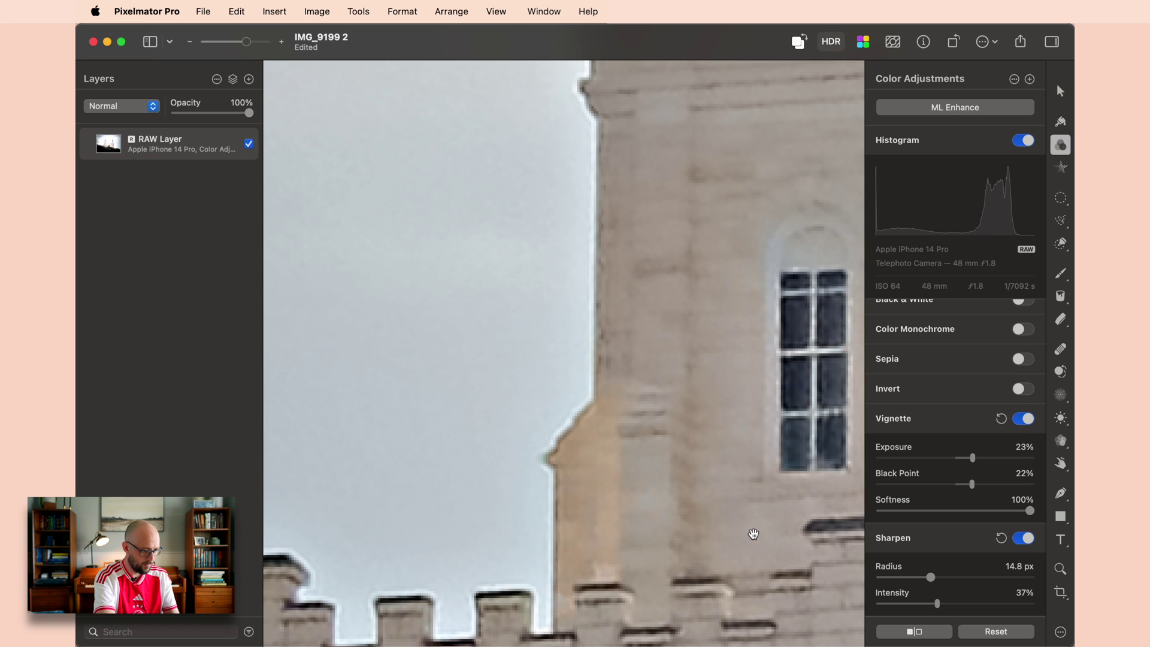
pyautogui.moveTo(932, 575); pyautogui.dragTo(1037, 577)
pyautogui.press('super+z')
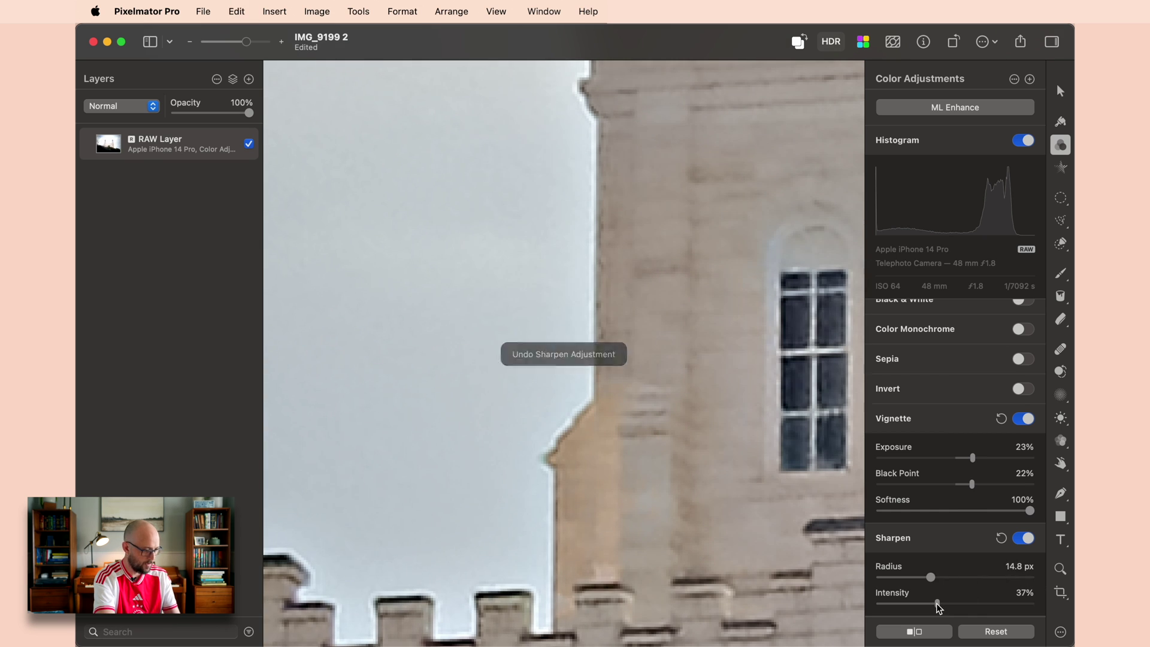
pyautogui.moveTo(937, 603); pyautogui.dragTo(908, 604)
pyautogui.press('super+z')
# Step: Toggle Sharpen off and back on to compare, then fit the whole photo in view
pyautogui.click(1030, 540)
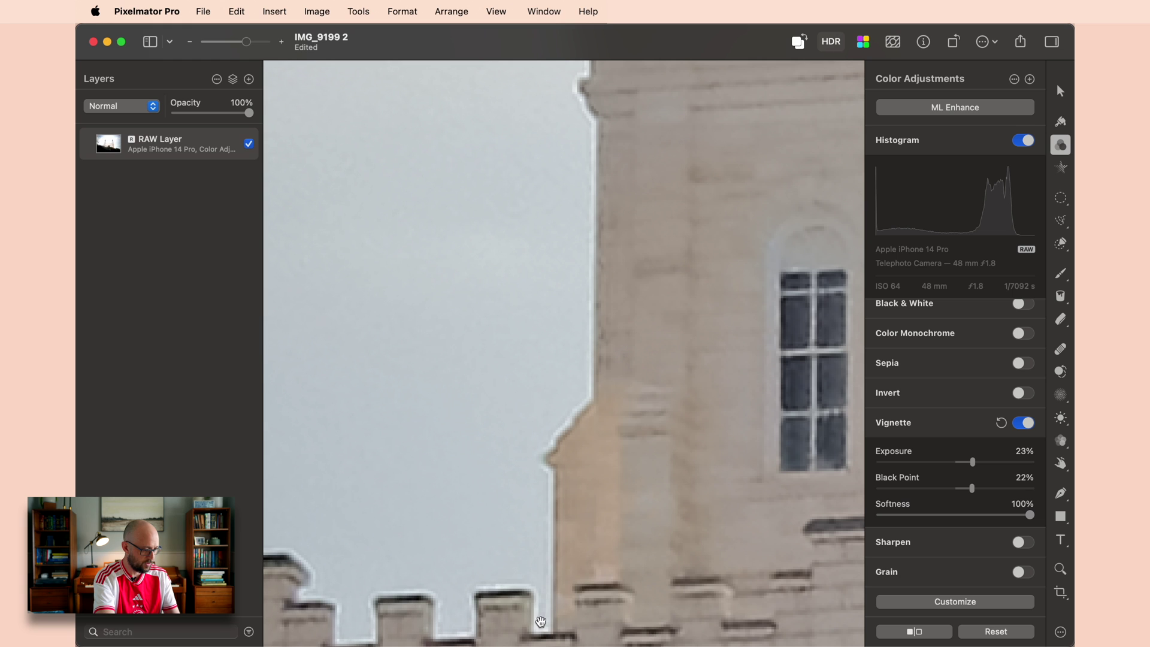
pyautogui.click(1025, 546)
pyautogui.scroll(-3, 545, 409)
pyautogui.scroll(-5, 545, 409)
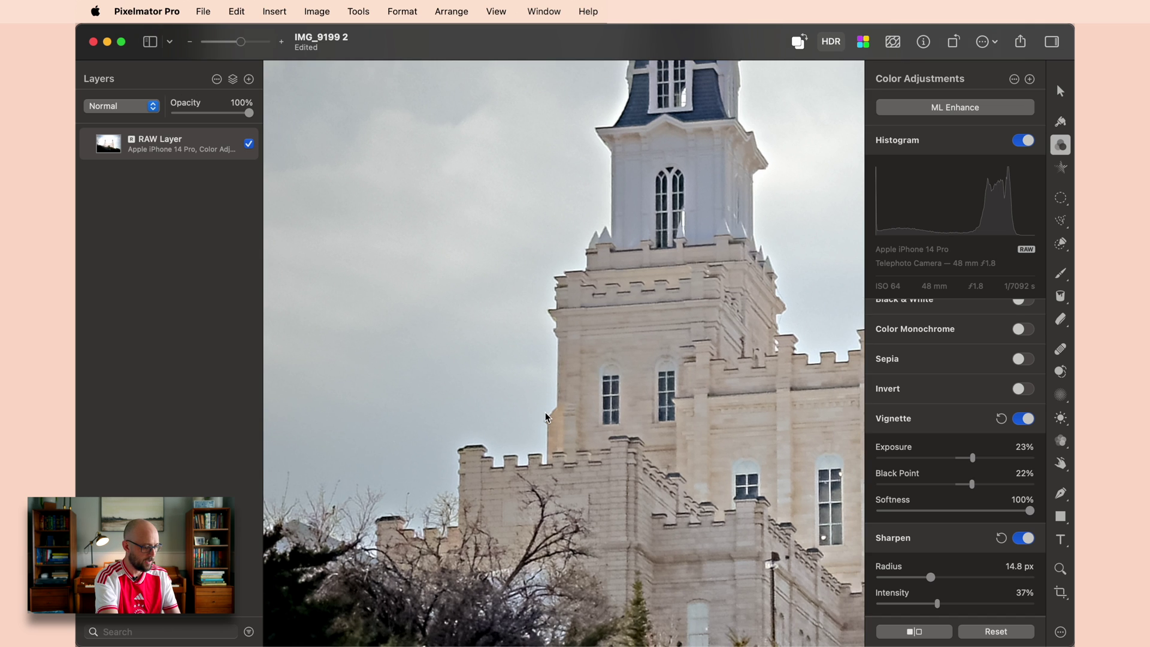
pyautogui.press('super+0')
# Step: Turn on Grain, set Size 68% and Intensity 9% after testing coarser grain, then fit the photo
pyautogui.scroll(-3, 926, 520)
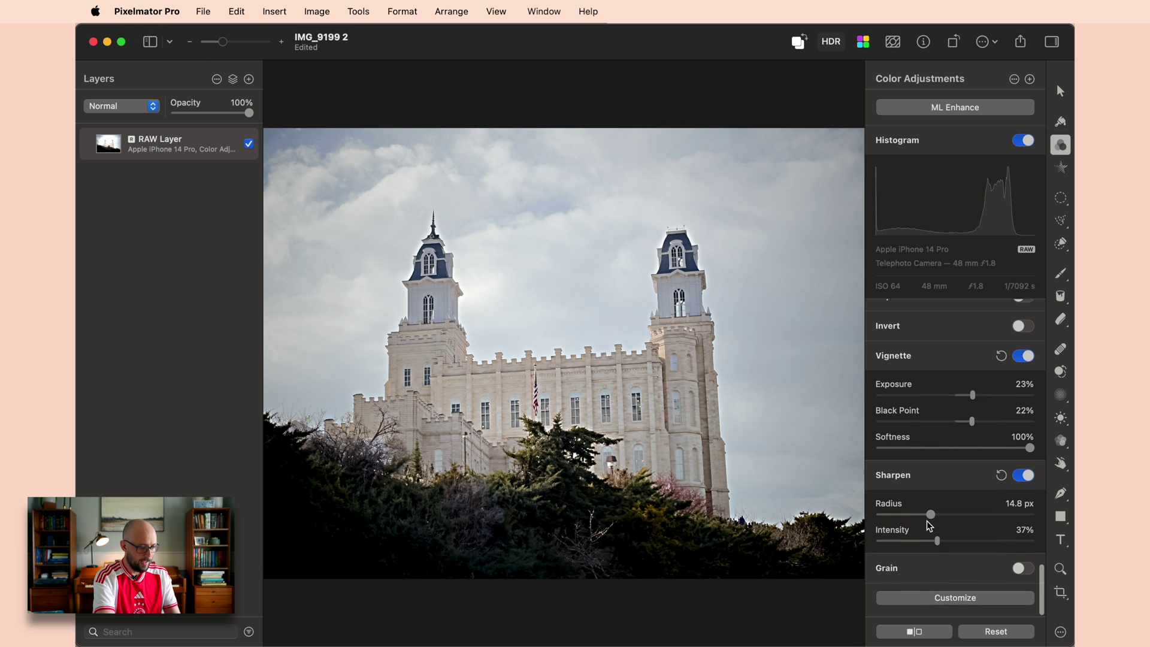
pyautogui.click(1026, 576)
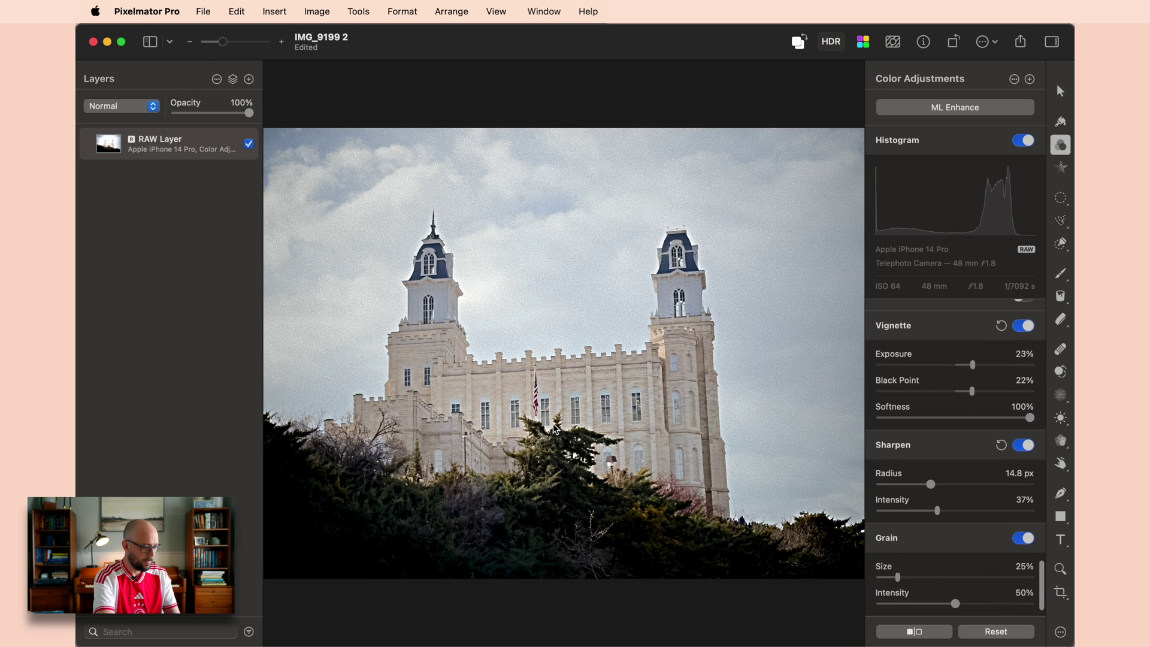
pyautogui.scroll(5, 527, 290)
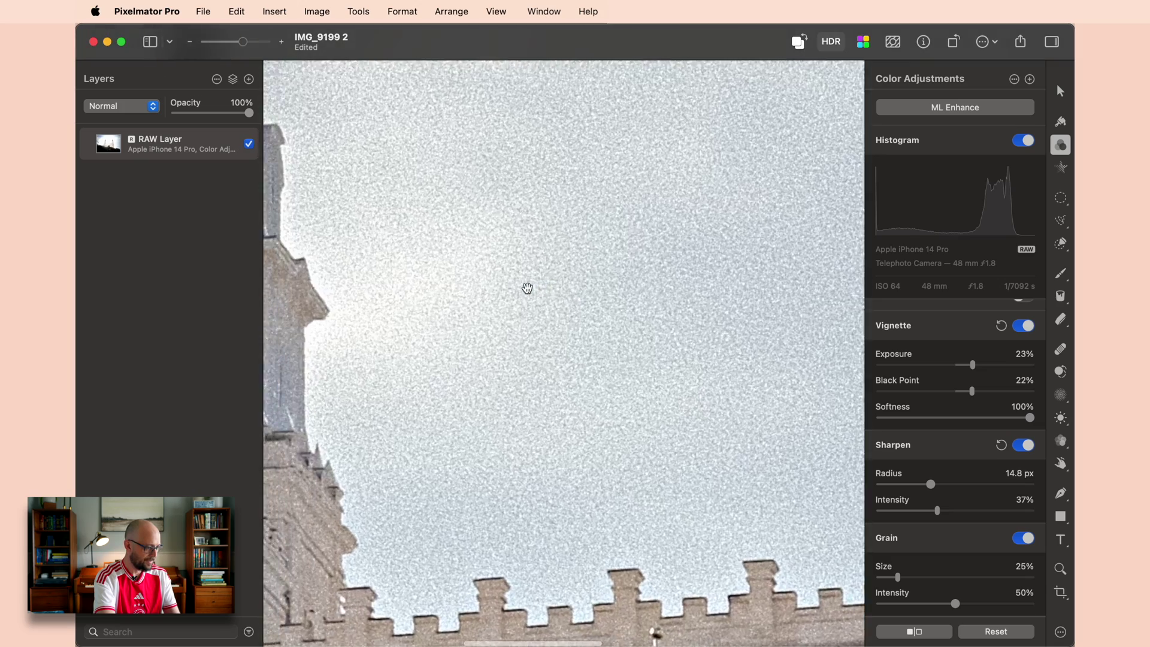
pyautogui.scroll(-5, 527, 288)
pyautogui.scroll(1, 527, 288)
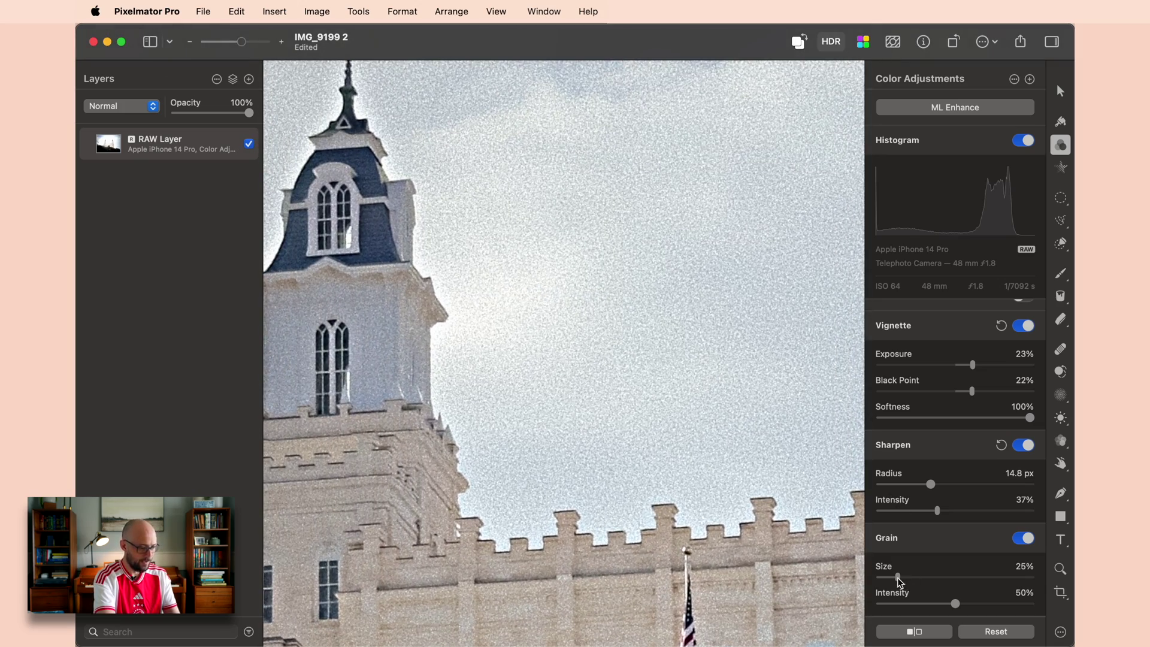
pyautogui.moveTo(898, 578); pyautogui.dragTo(849, 593)
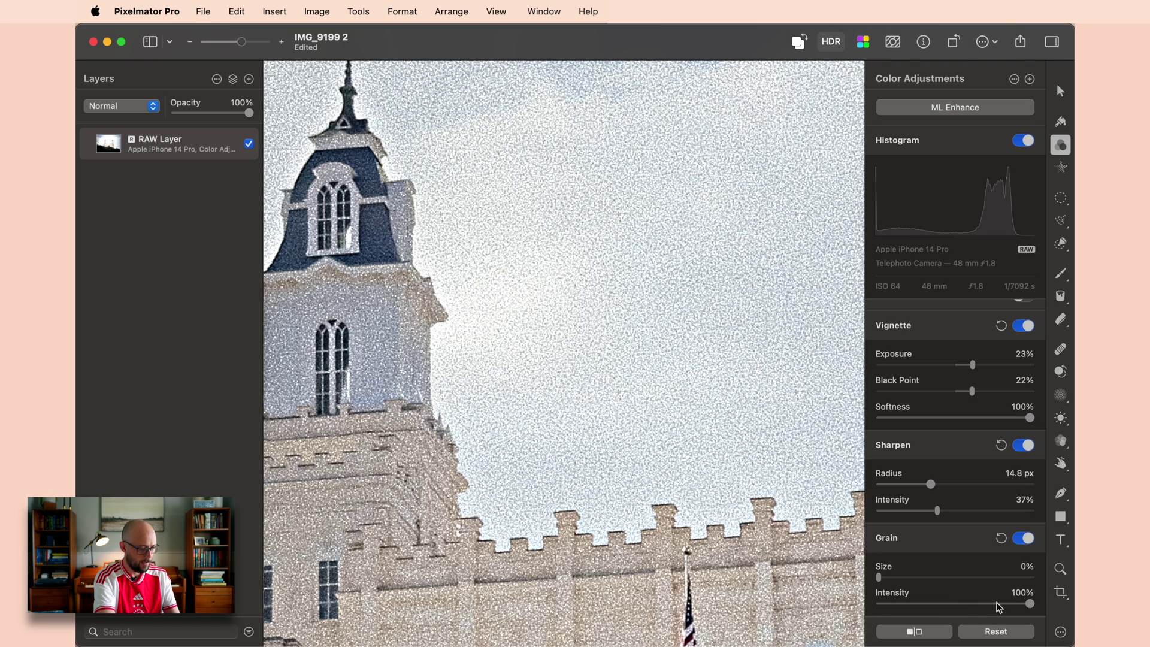
pyautogui.moveTo(999, 604); pyautogui.dragTo(894, 611)
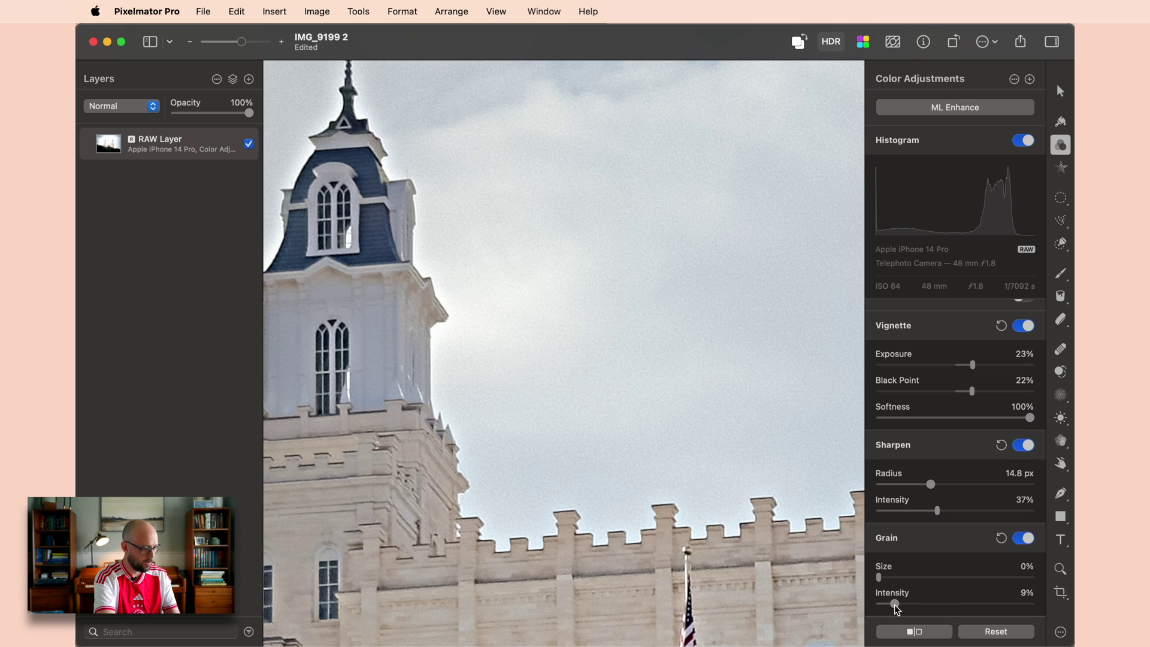
pyautogui.moveTo(963, 578); pyautogui.dragTo(930, 582)
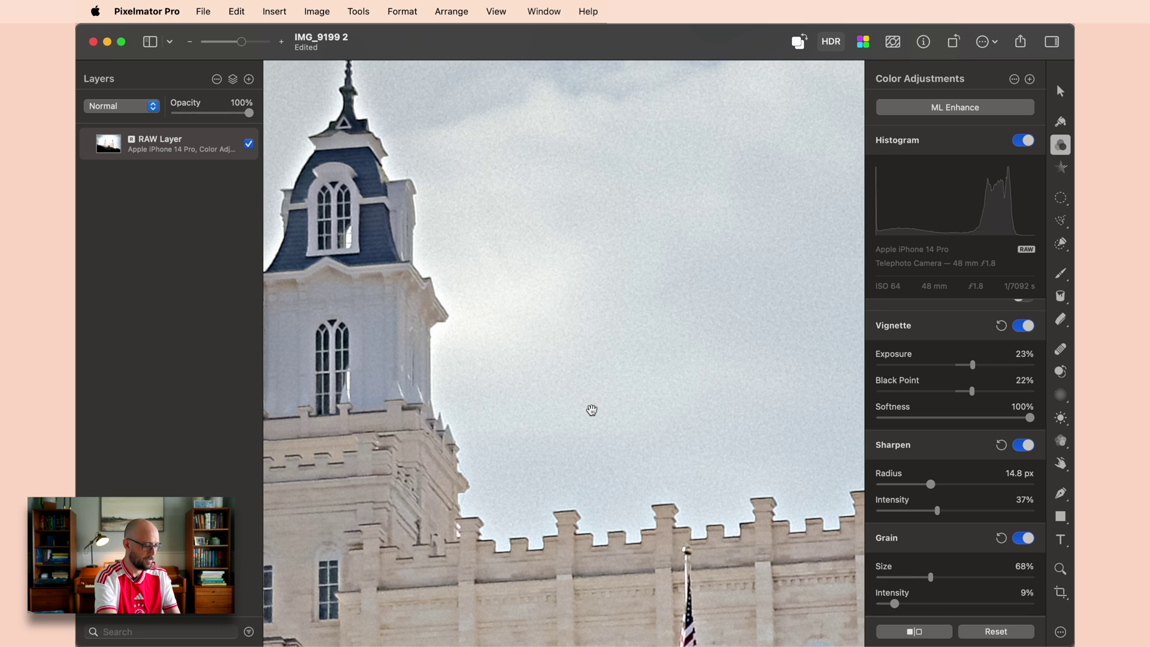
pyautogui.press('super+0')
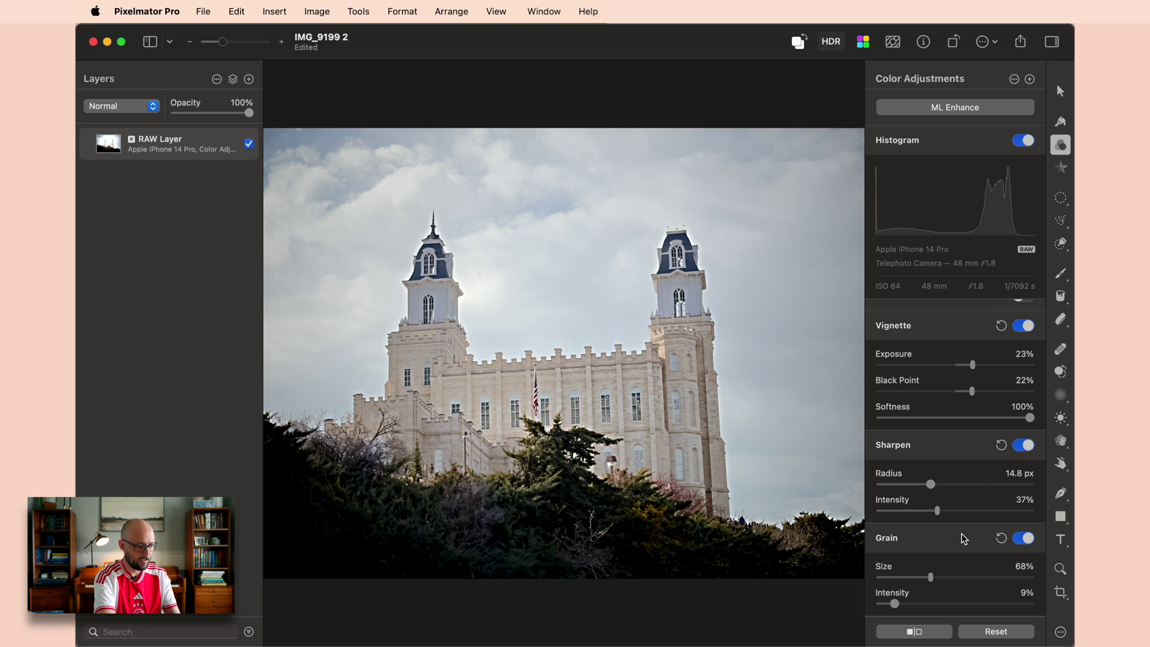
# Step: Try Sepia and a reddish Color Monochrome, switch both off, and enable Black & White
pyautogui.scroll(6, 961, 533)
pyautogui.scroll(-3, 961, 533)
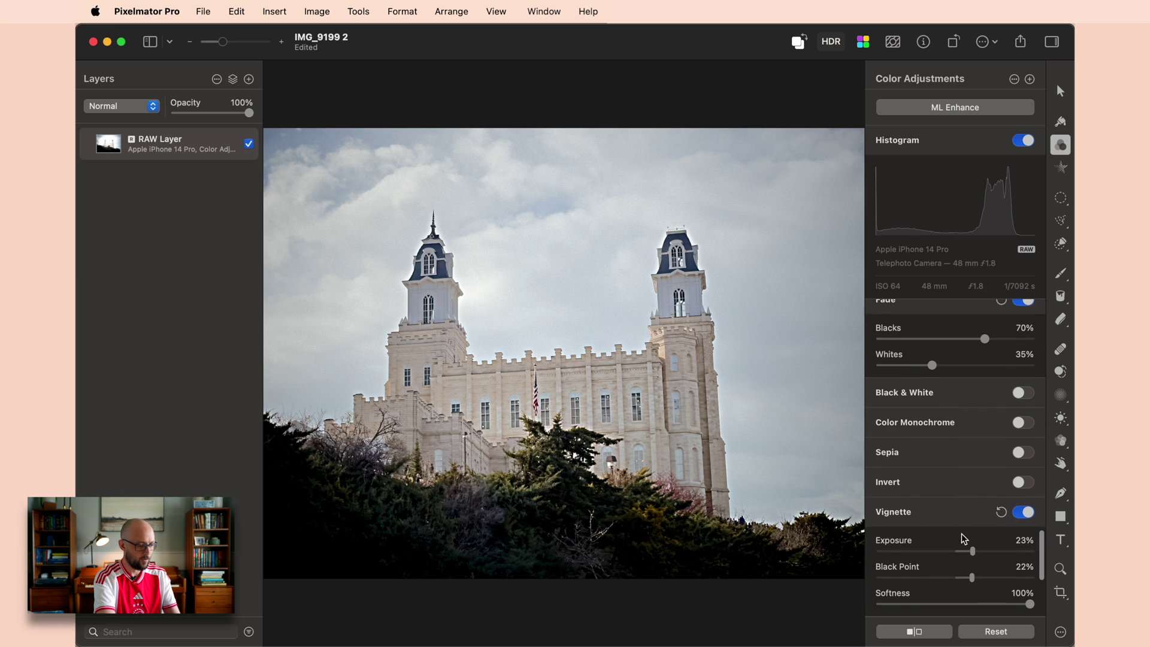
pyautogui.click(1024, 452)
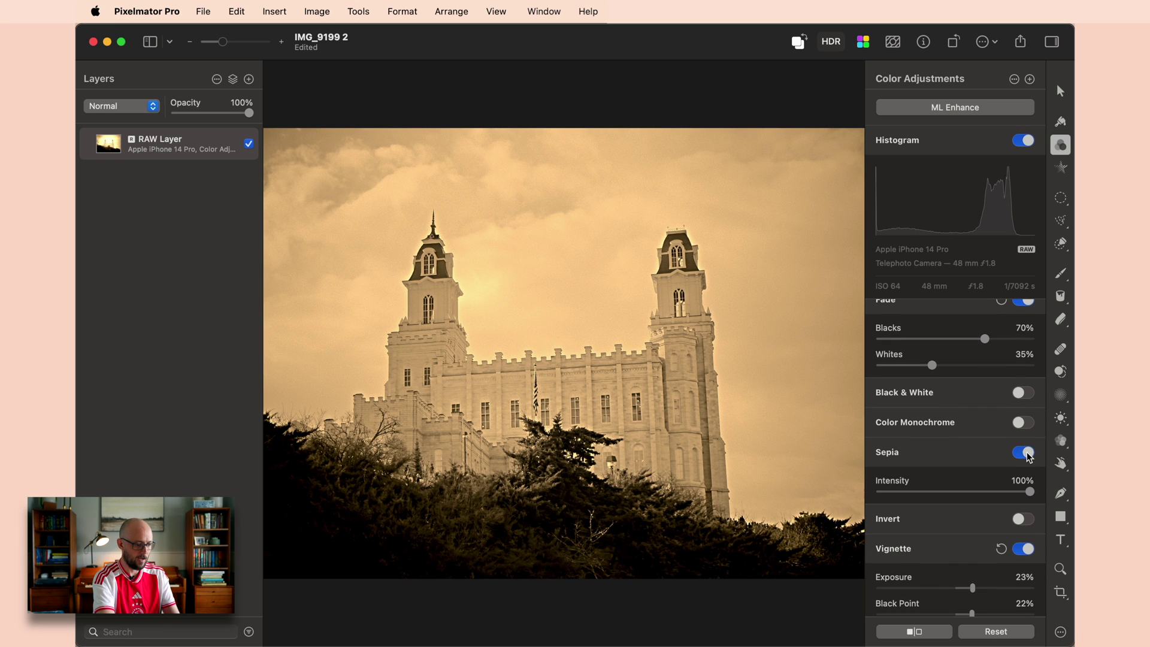
pyautogui.click(1027, 454)
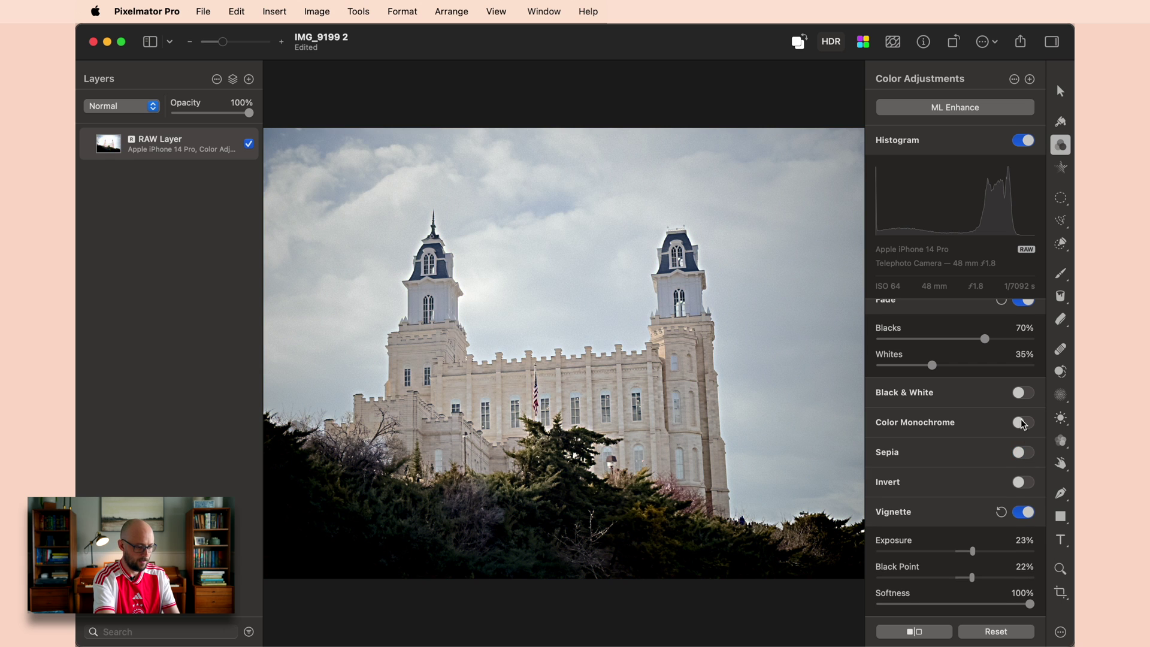
pyautogui.click(1023, 423)
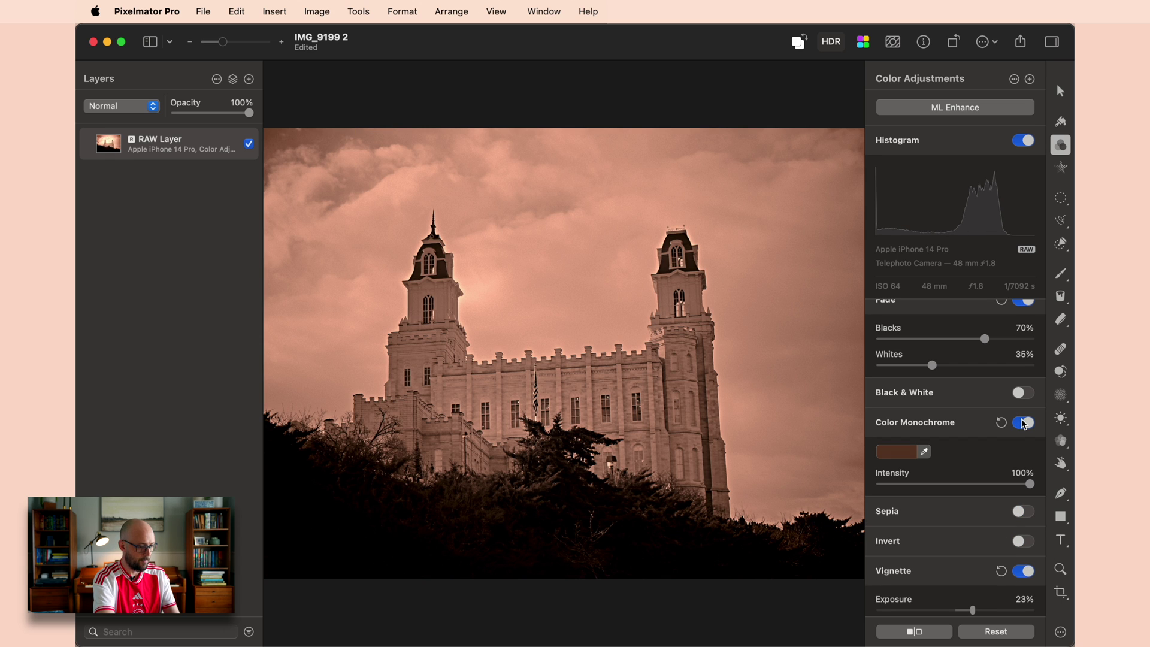
pyautogui.click(1025, 423)
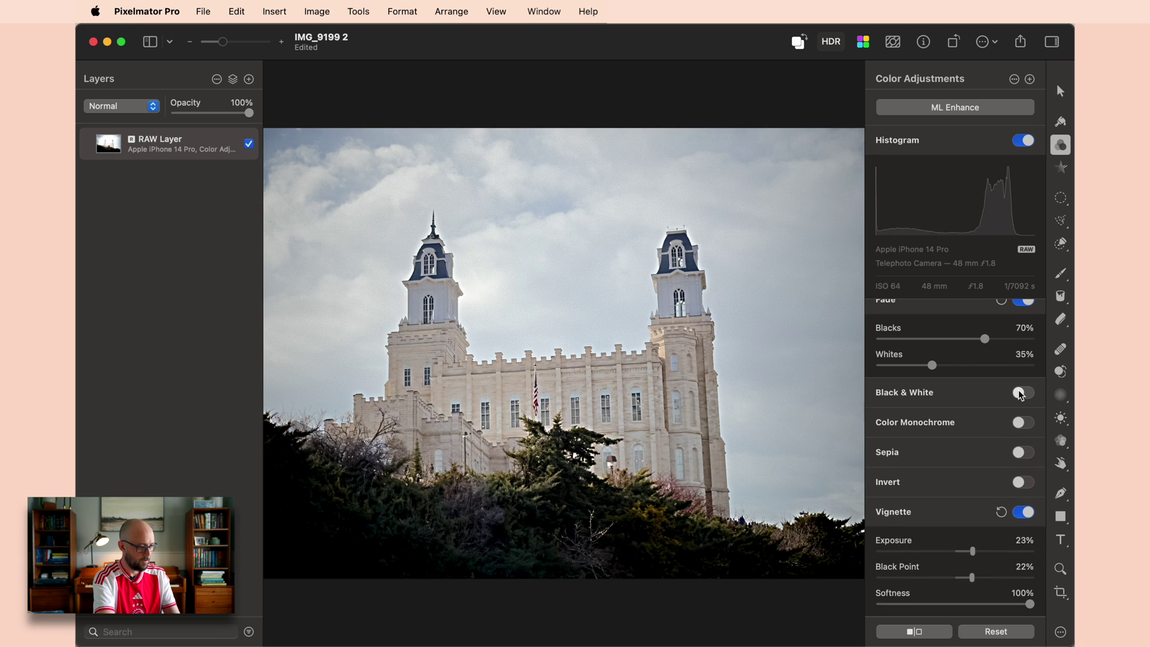
pyautogui.click(1022, 393)
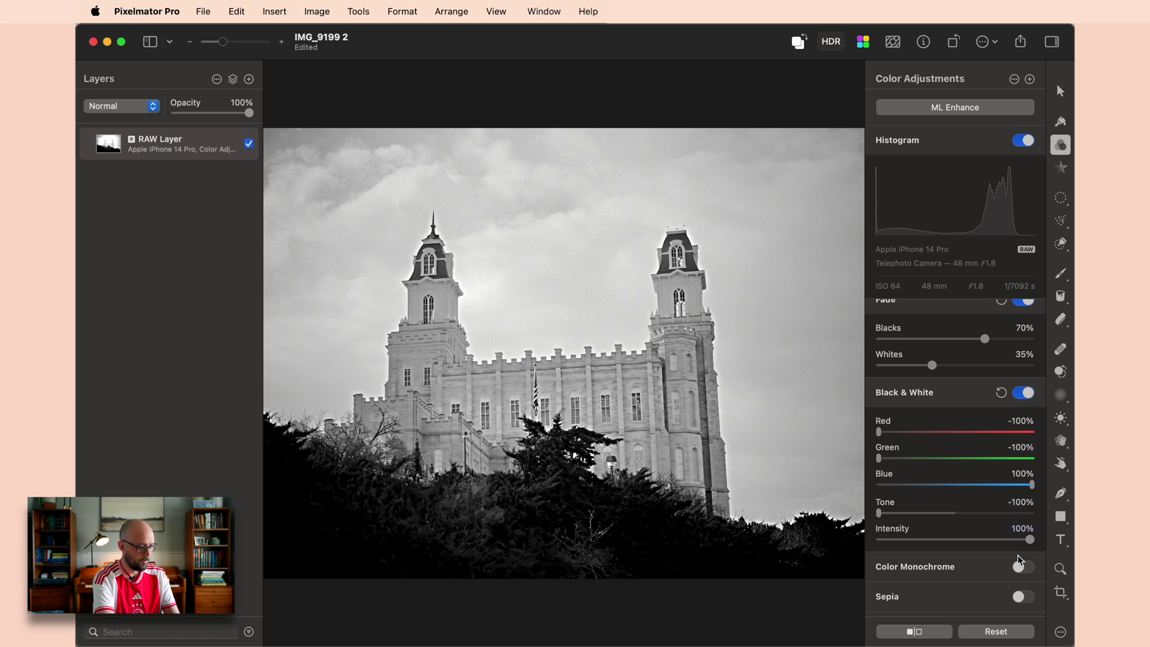
# Step: Test a Color Monochrome tint over the greyscale, then remove it for pure black and white
pyautogui.click(1023, 567)
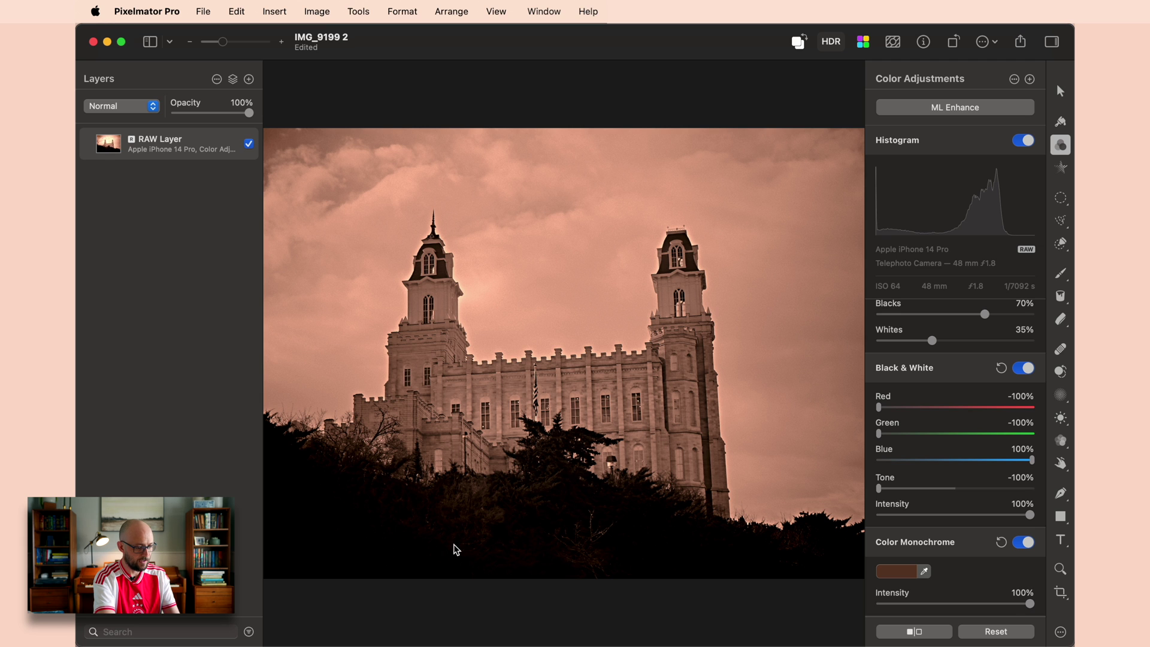
pyautogui.click(1023, 542)
pyautogui.click(1023, 542)
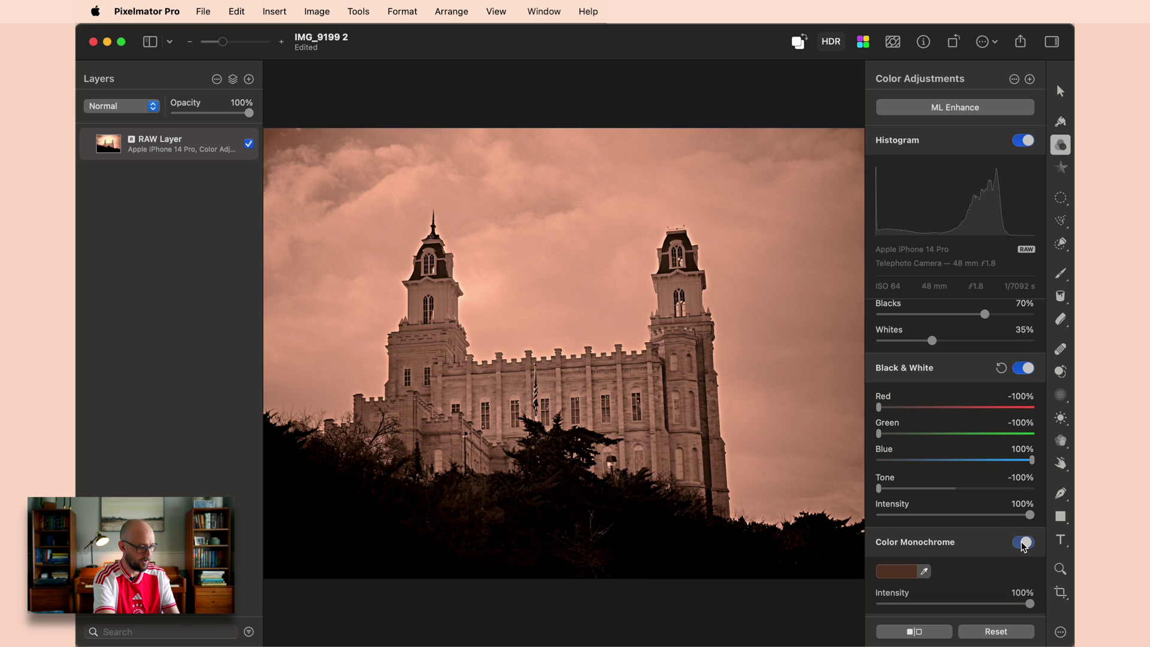
pyautogui.scroll(-3, 1024, 547)
pyautogui.moveTo(1029, 556); pyautogui.dragTo(909, 565)
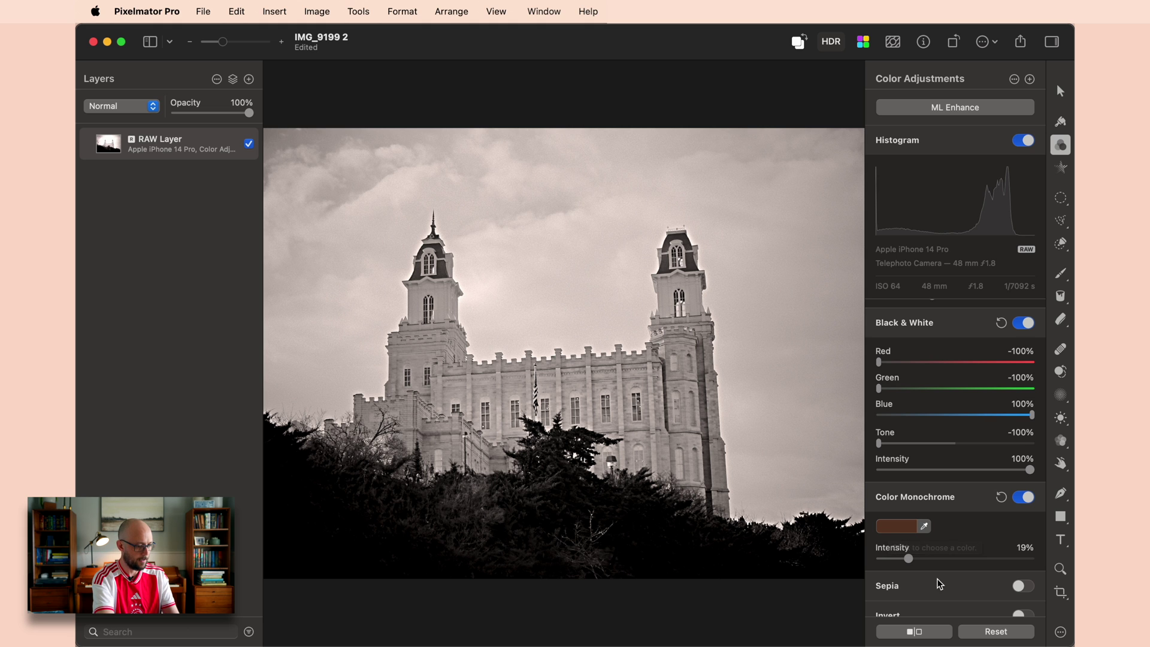
pyautogui.moveTo(914, 558); pyautogui.dragTo(960, 562)
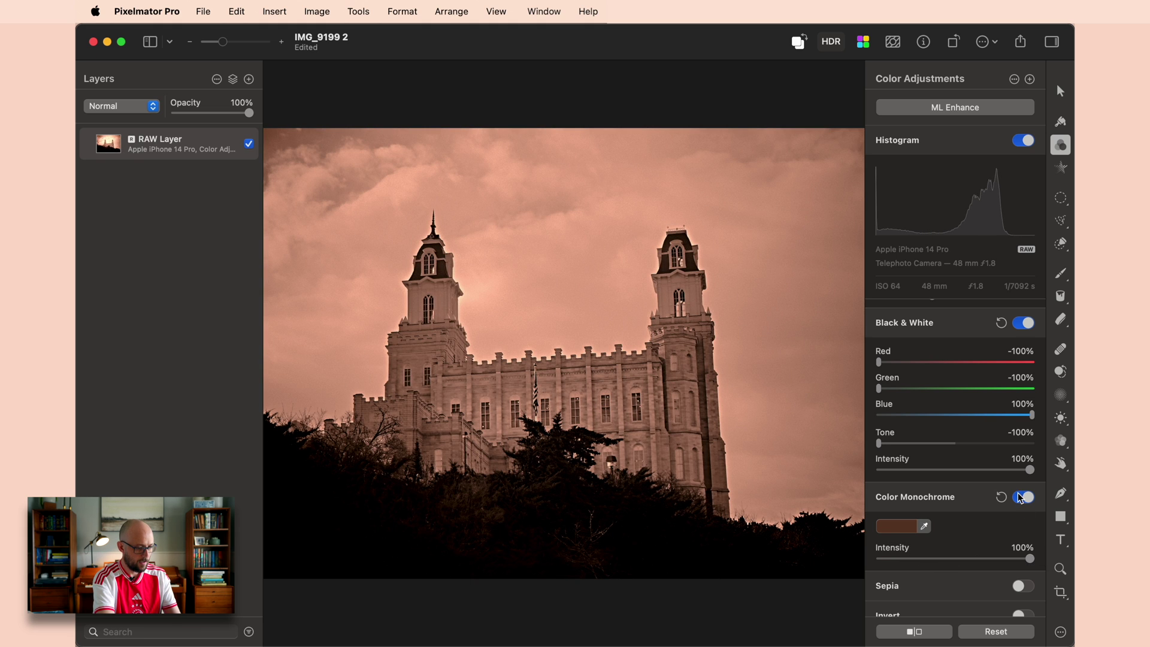
pyautogui.click(1023, 497)
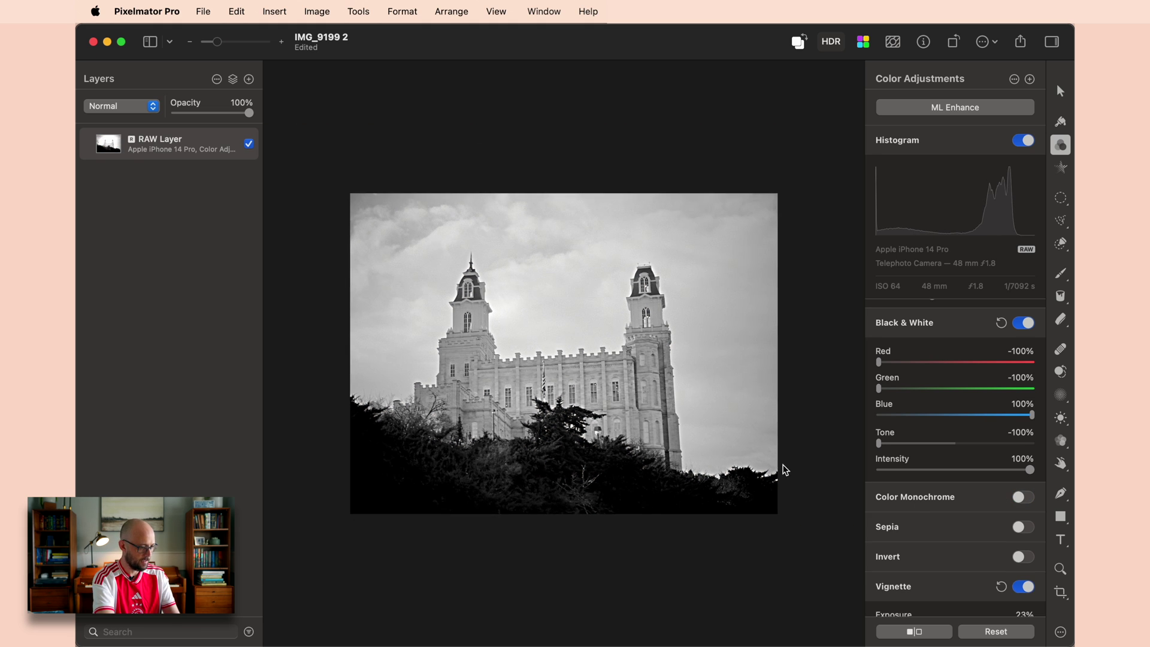
# Step: Raise the Vignette Exposure slider to 43%, then switch to the Crop tool with C
pyautogui.scroll(-8, 950, 533)
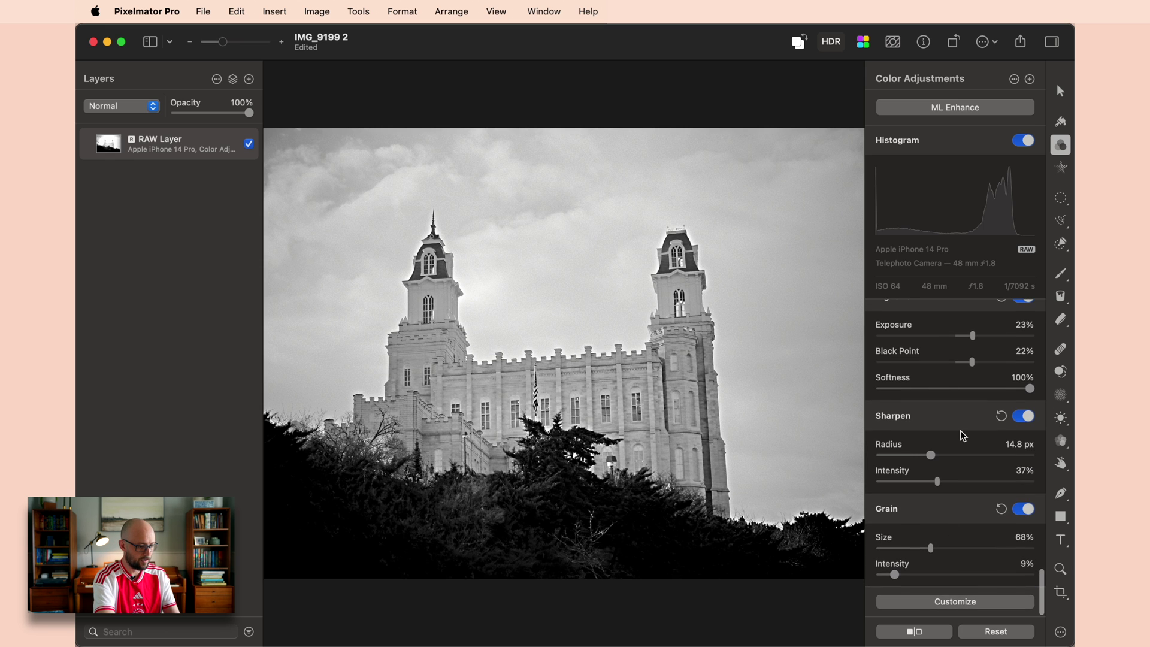
pyautogui.scroll(3, 961, 430)
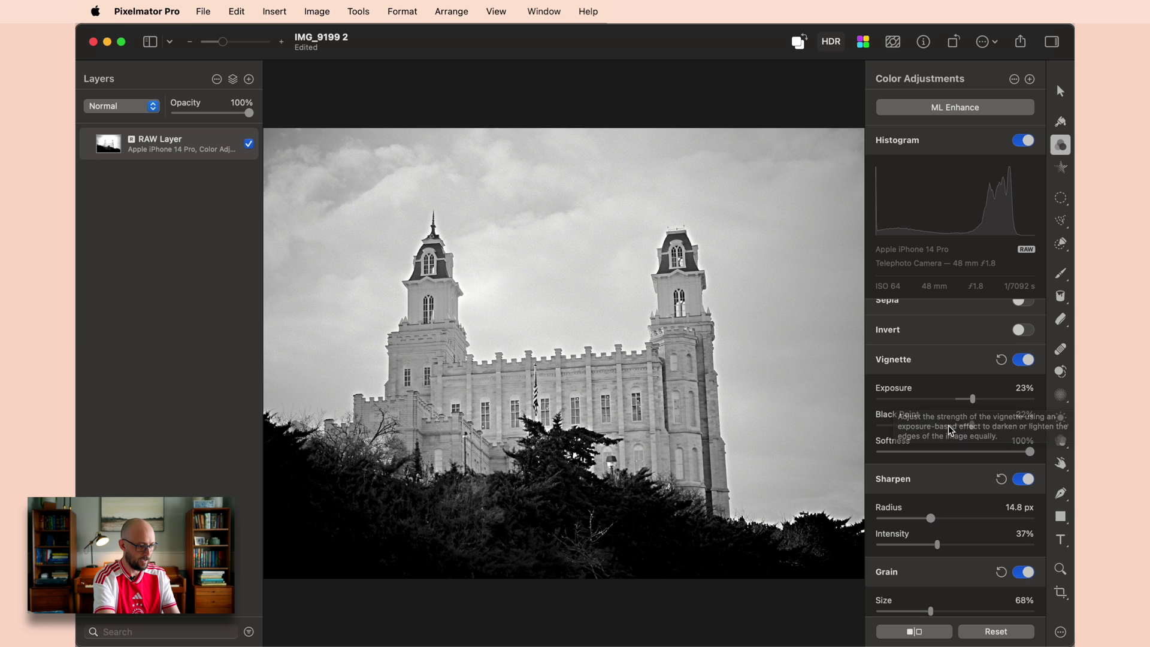
pyautogui.moveTo(972, 399); pyautogui.dragTo(980, 400)
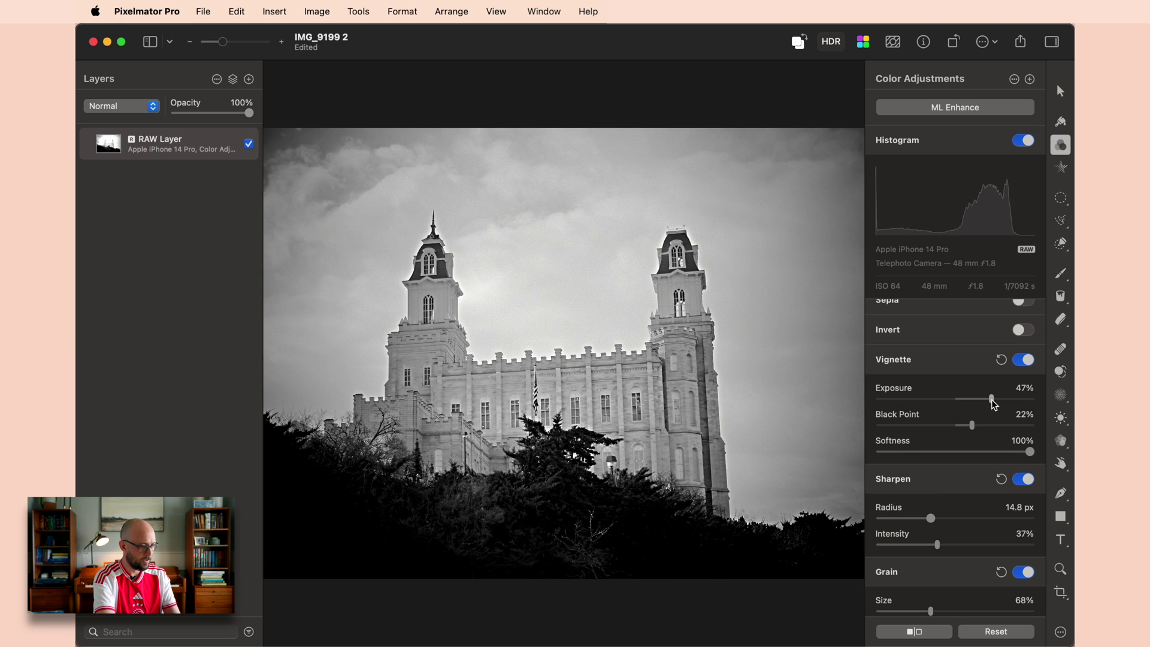
pyautogui.moveTo(993, 404); pyautogui.dragTo(990, 406)
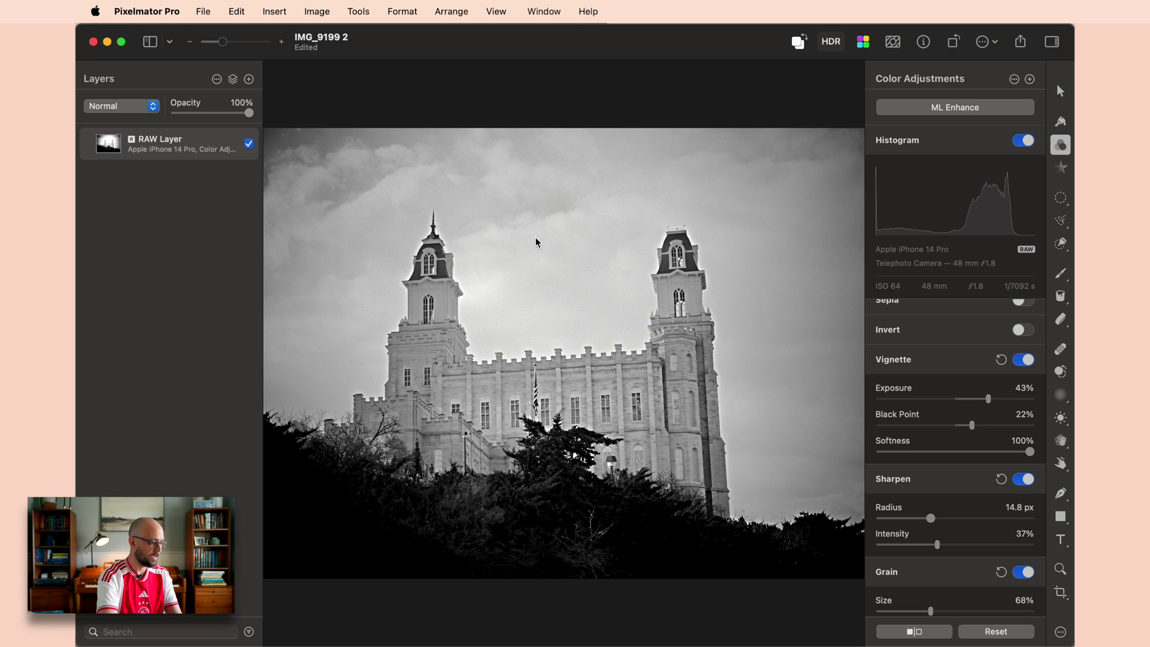
pyautogui.press('c')
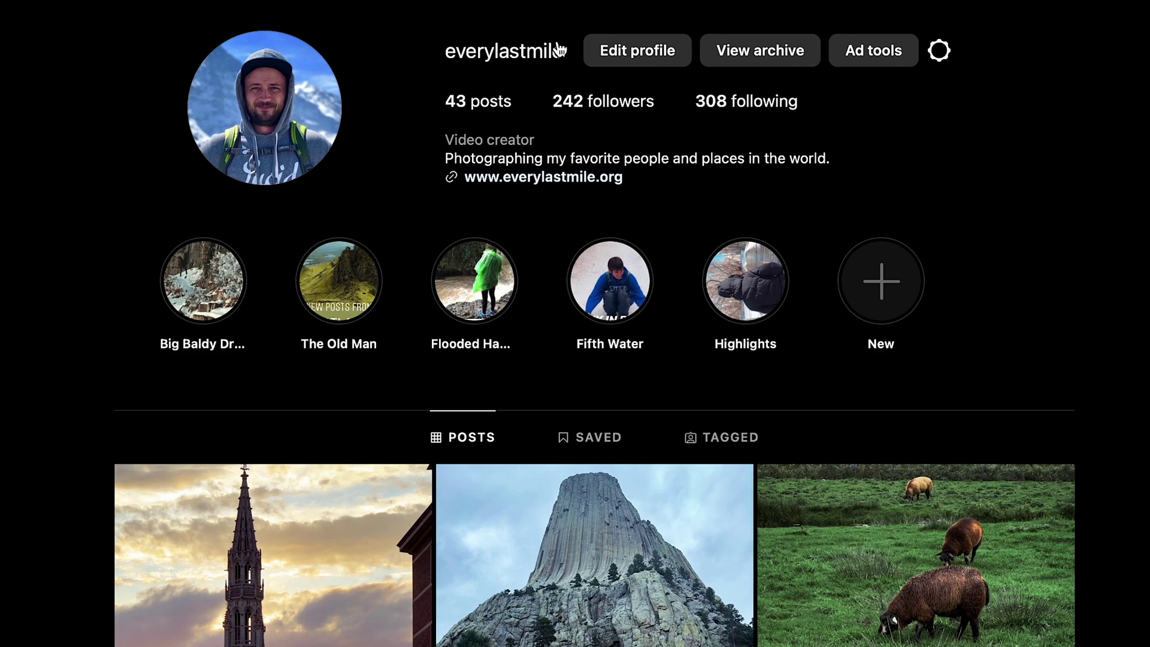
pyautogui.scroll(-5, 449, 549)
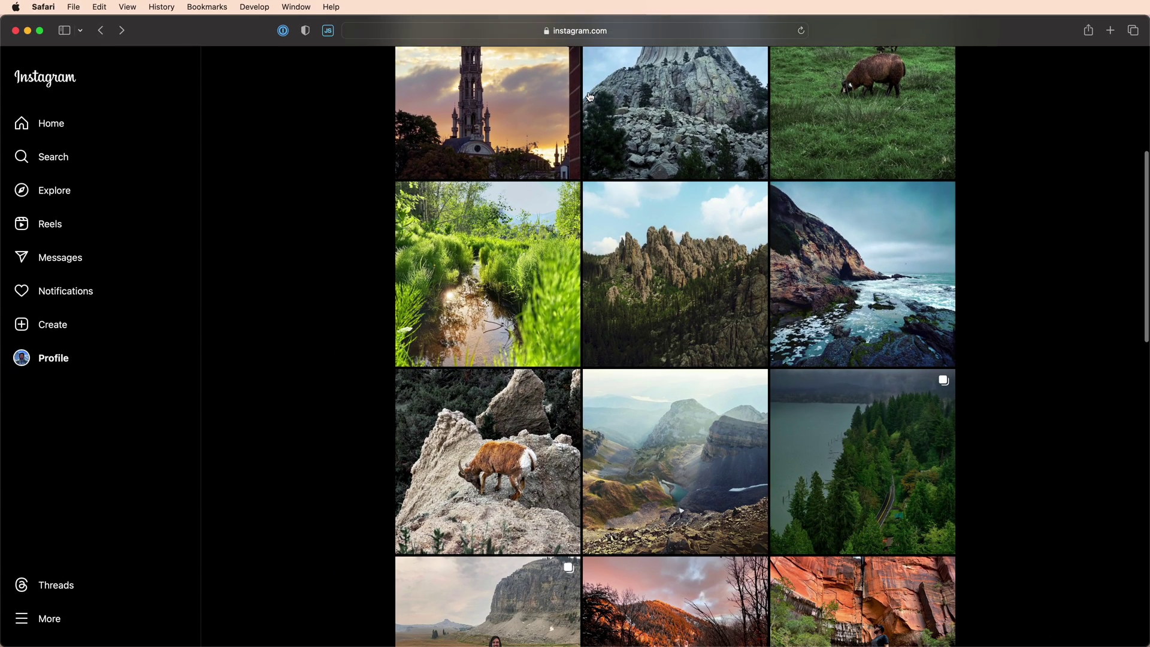
pyautogui.scroll(-1, 590, 97)
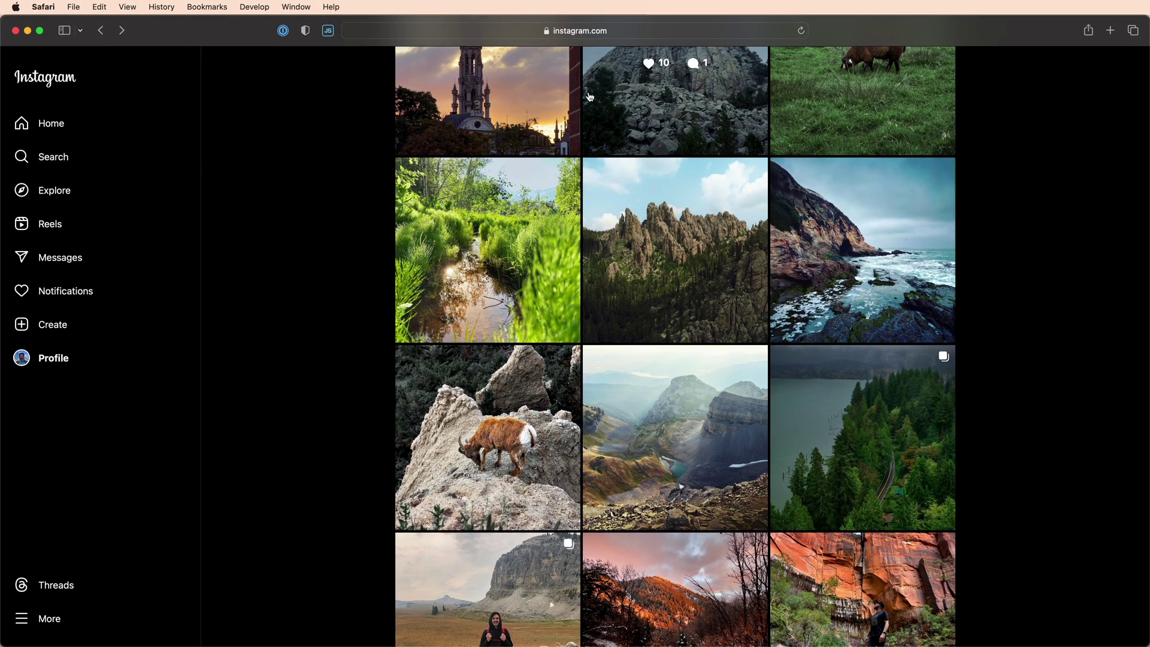